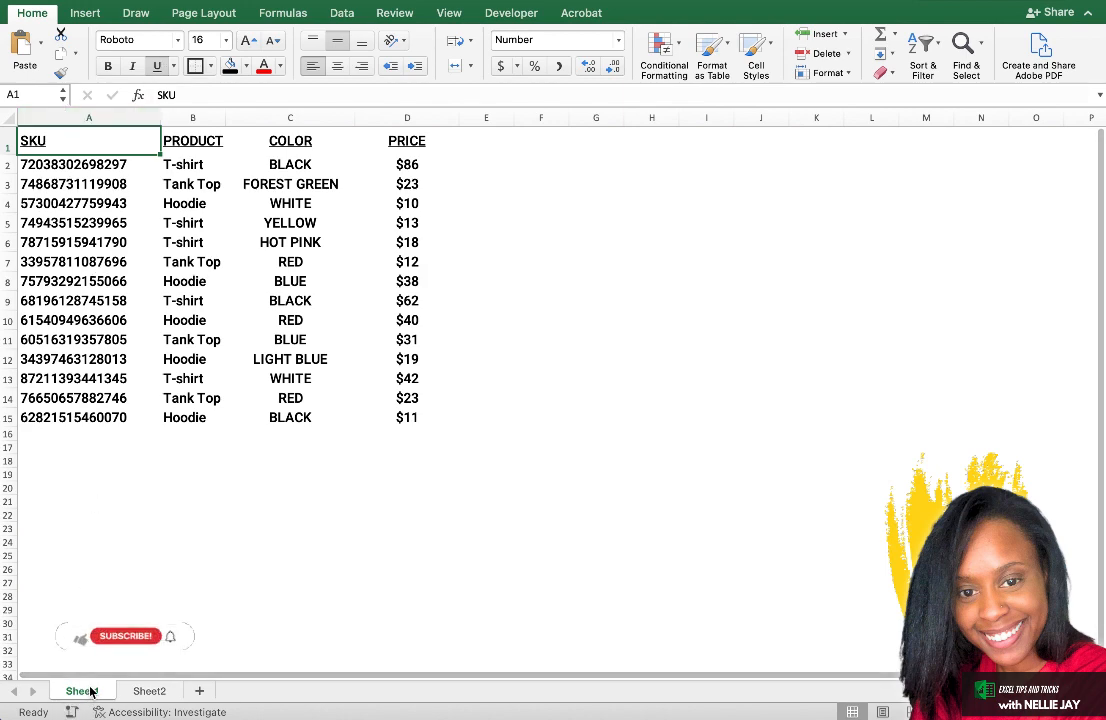
Review the SKU, Product, Color and Price columns on Sheet1 and the Product, Price and Size columns on Sheet2.
click(77, 116)
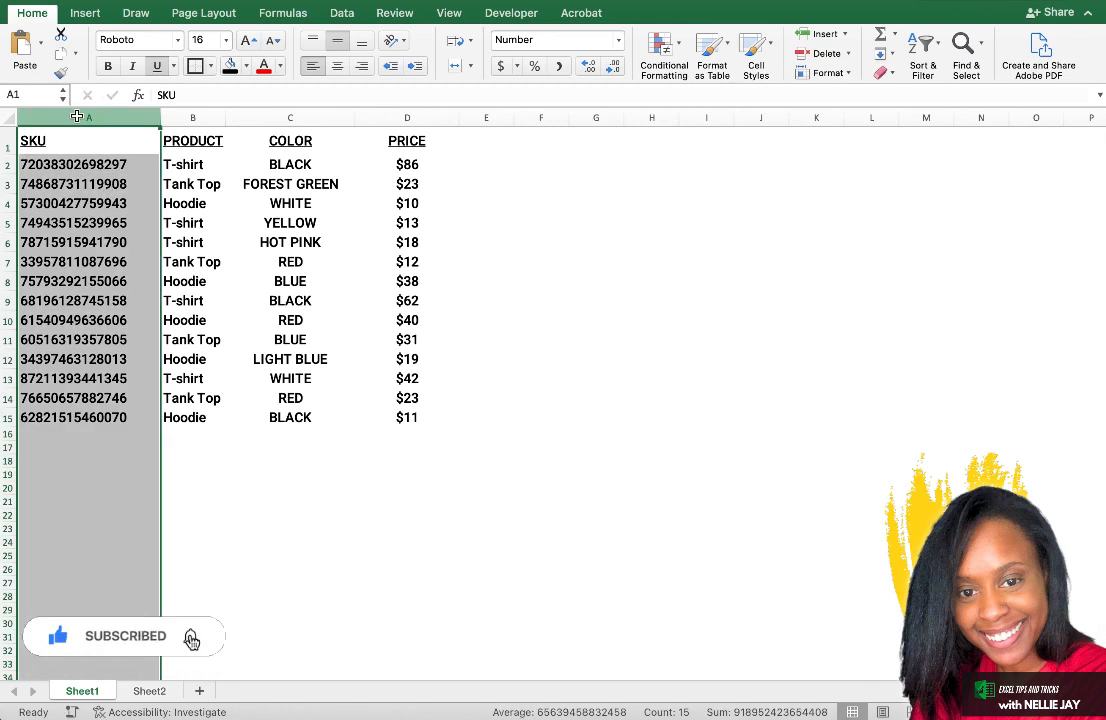
click(193, 117)
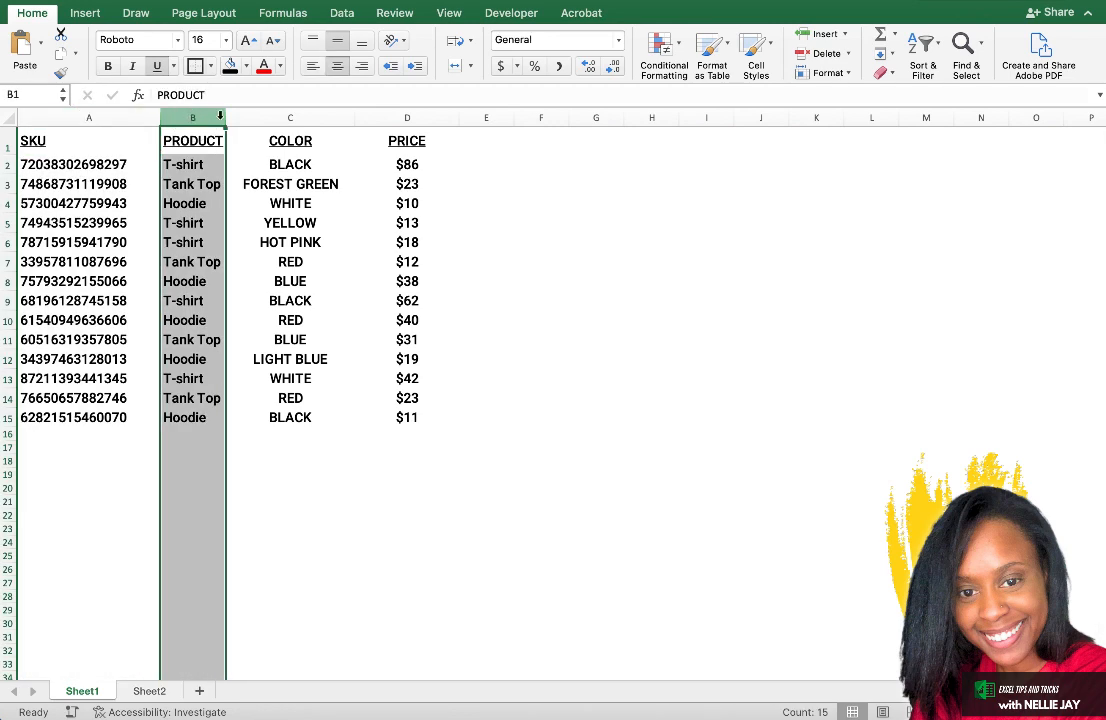
click(315, 116)
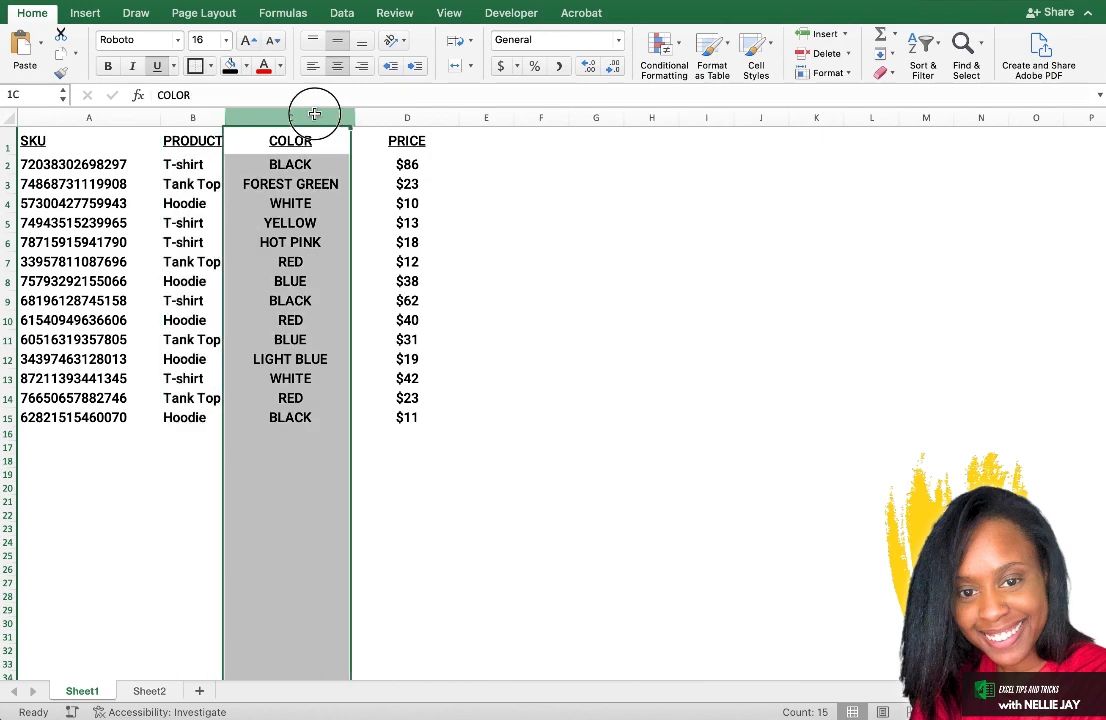
click(414, 117)
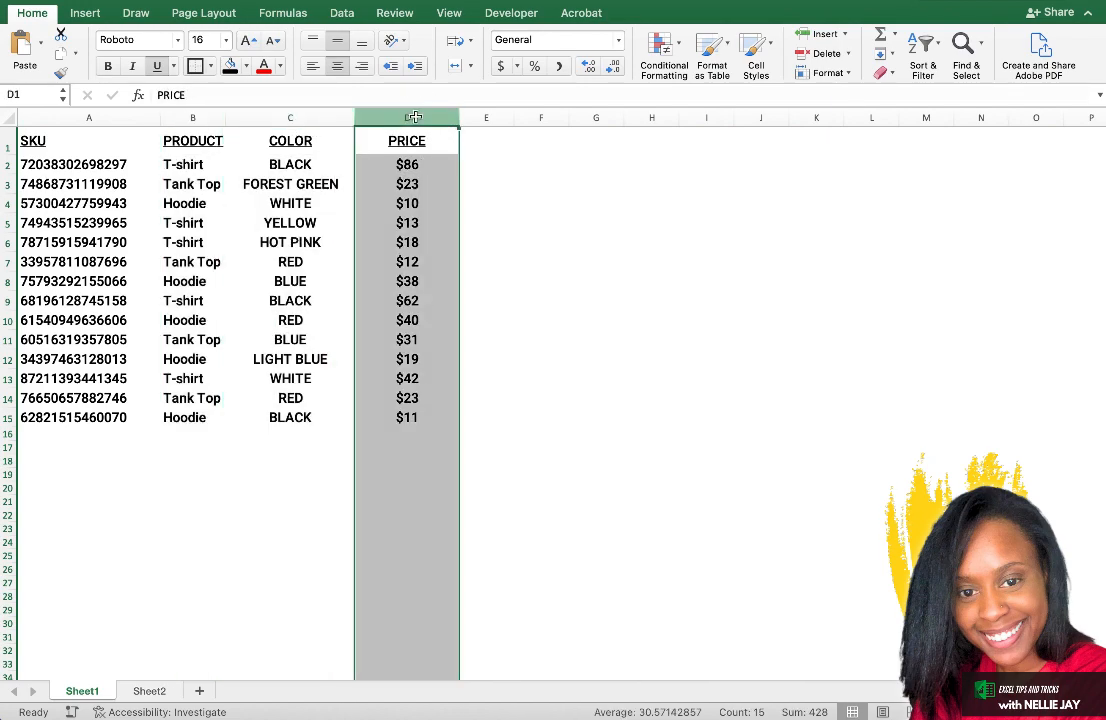
click(152, 691)
click(85, 117)
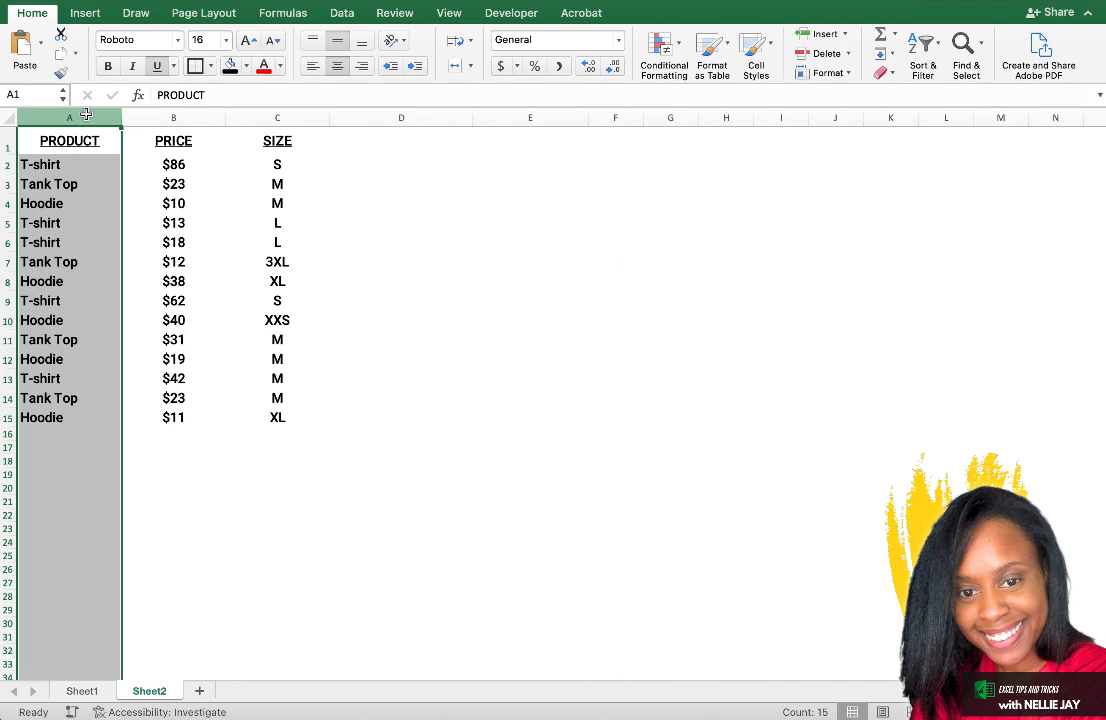
click(170, 117)
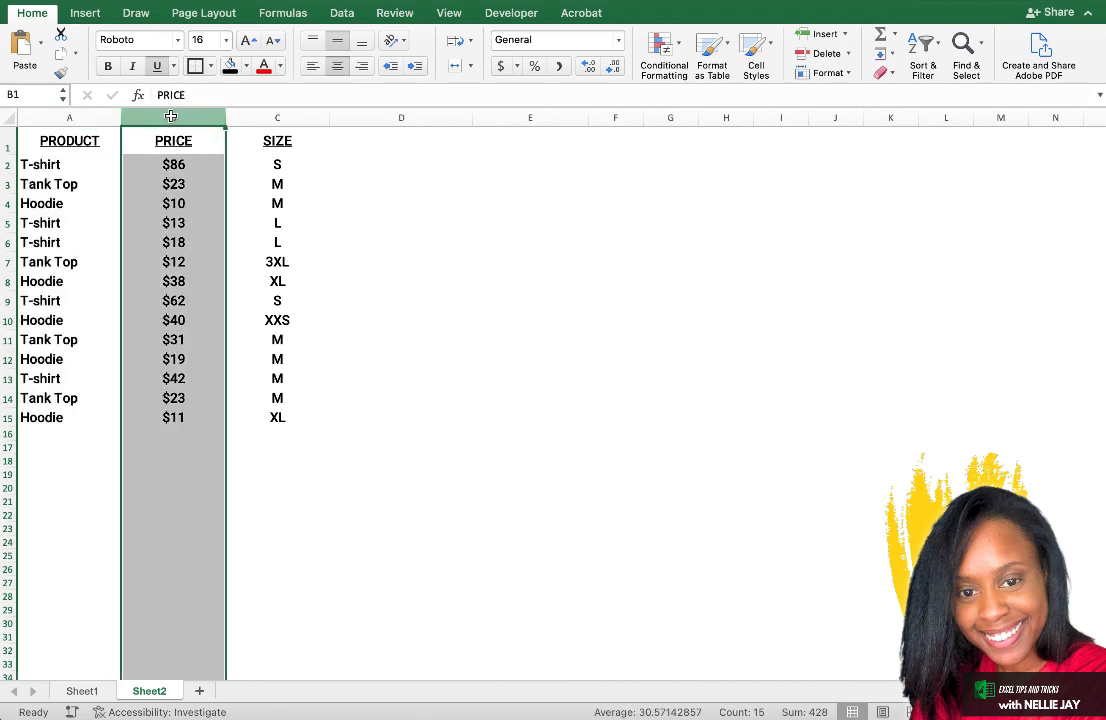
click(270, 116)
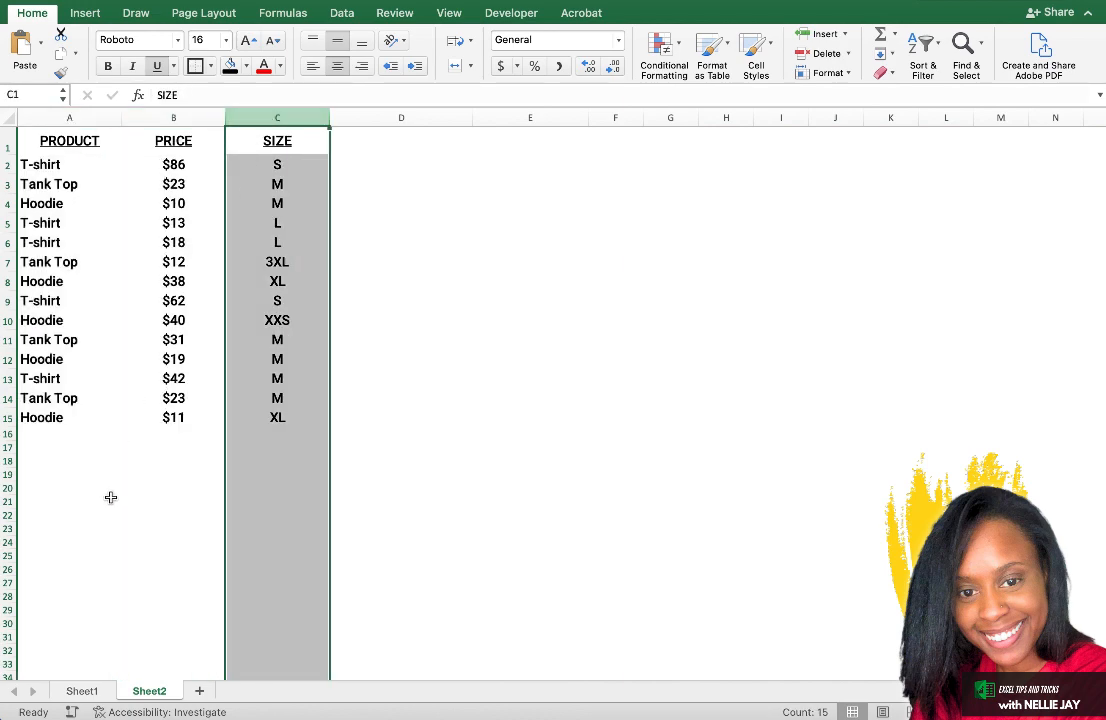
Compare Sheet1 with Sheet2 to check whether the SKU column exists in both and can serve as a unique lookup value.
click(81, 693)
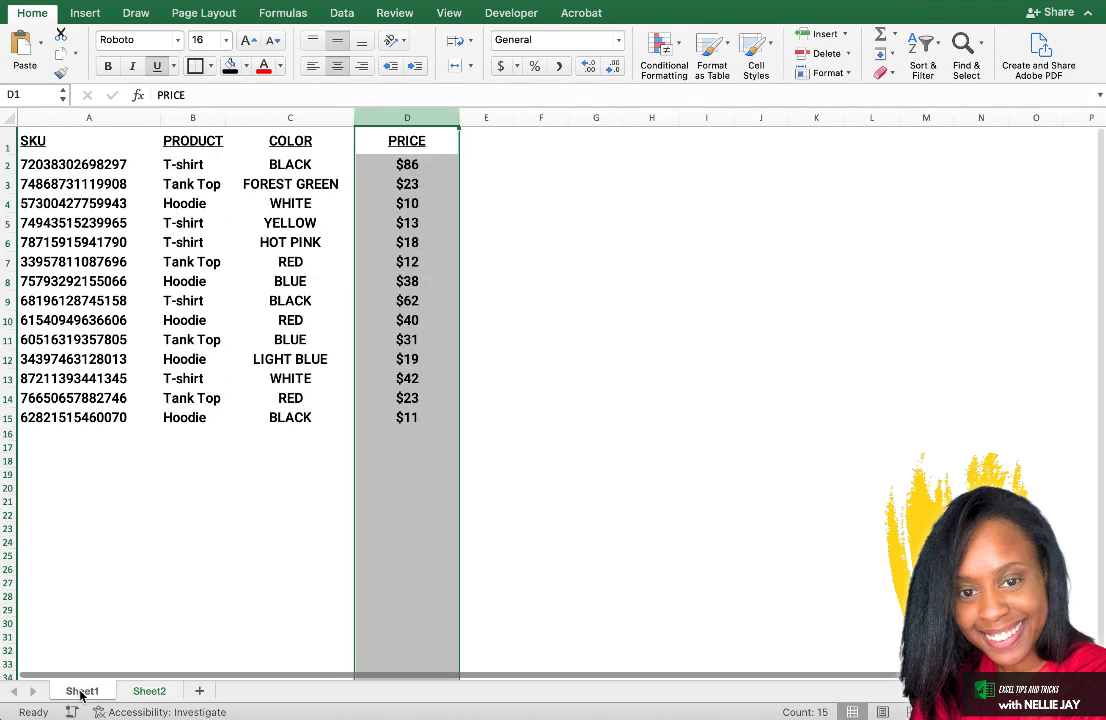
click(204, 205)
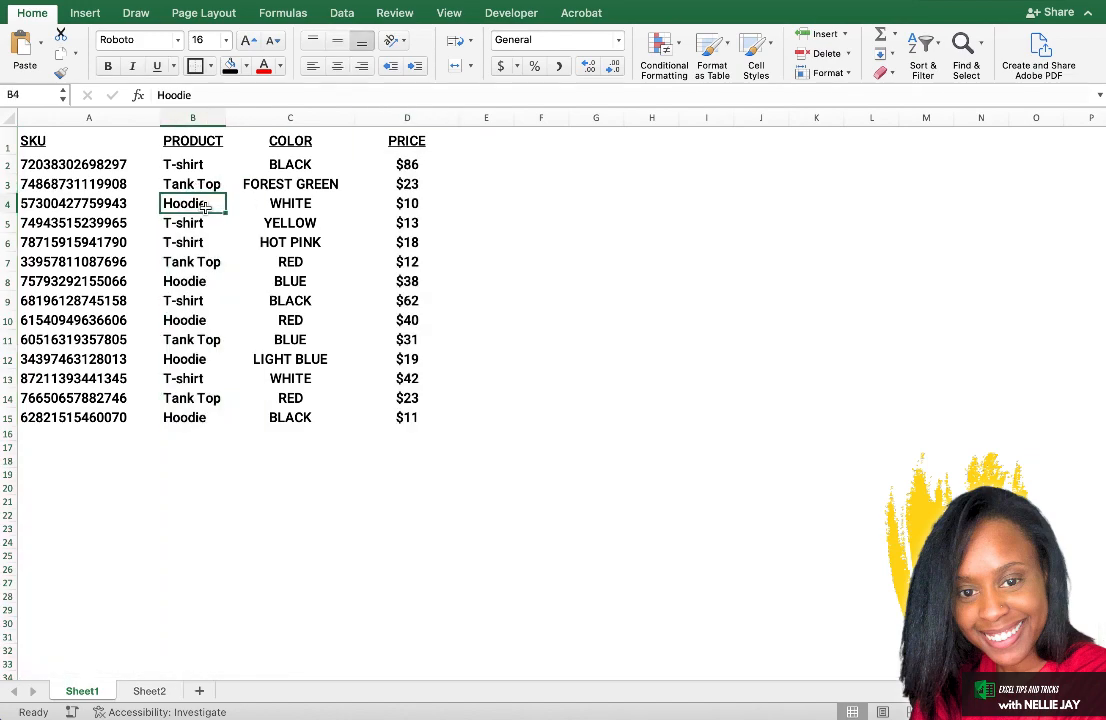
click(109, 117)
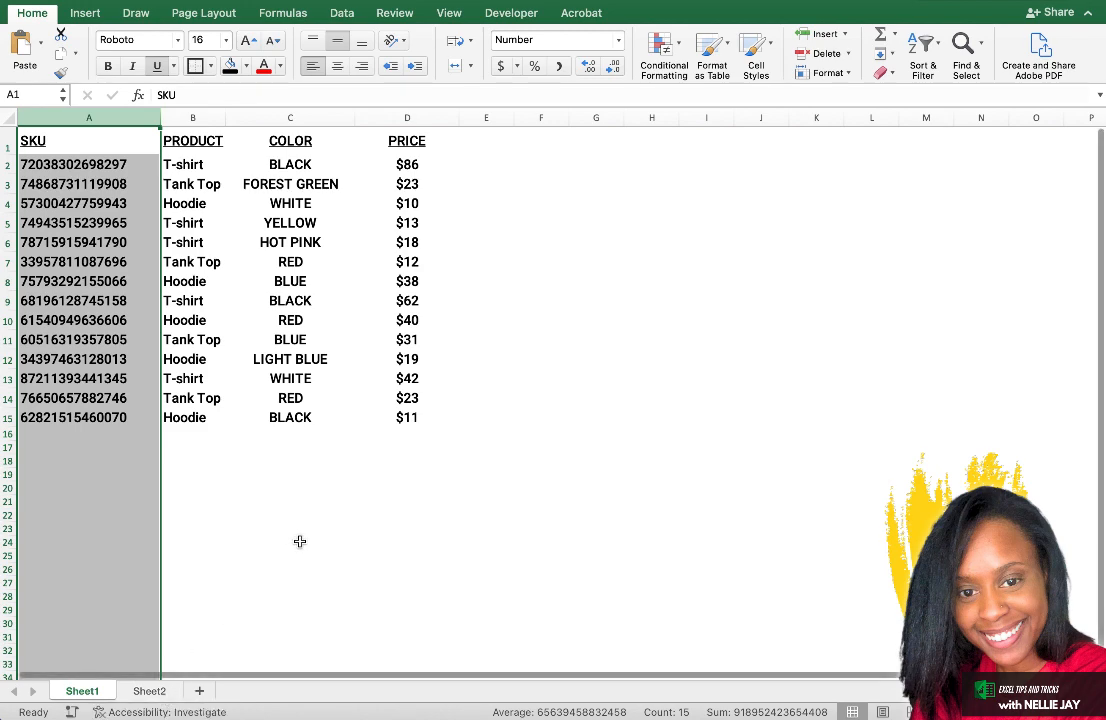
click(94, 117)
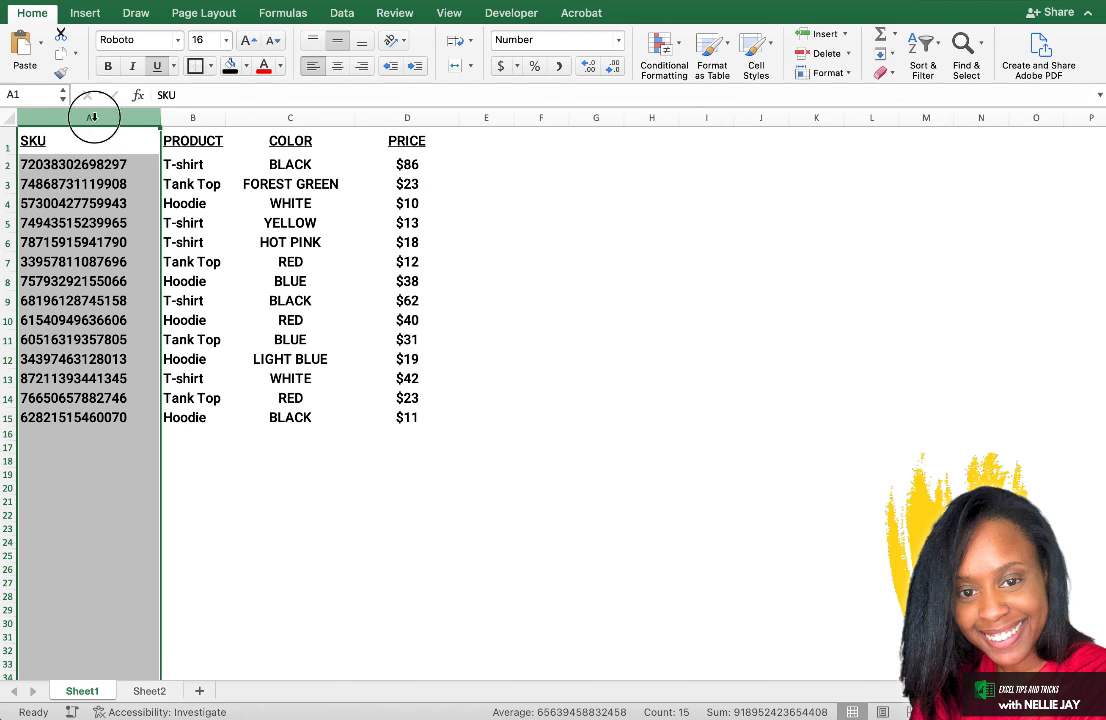
click(150, 691)
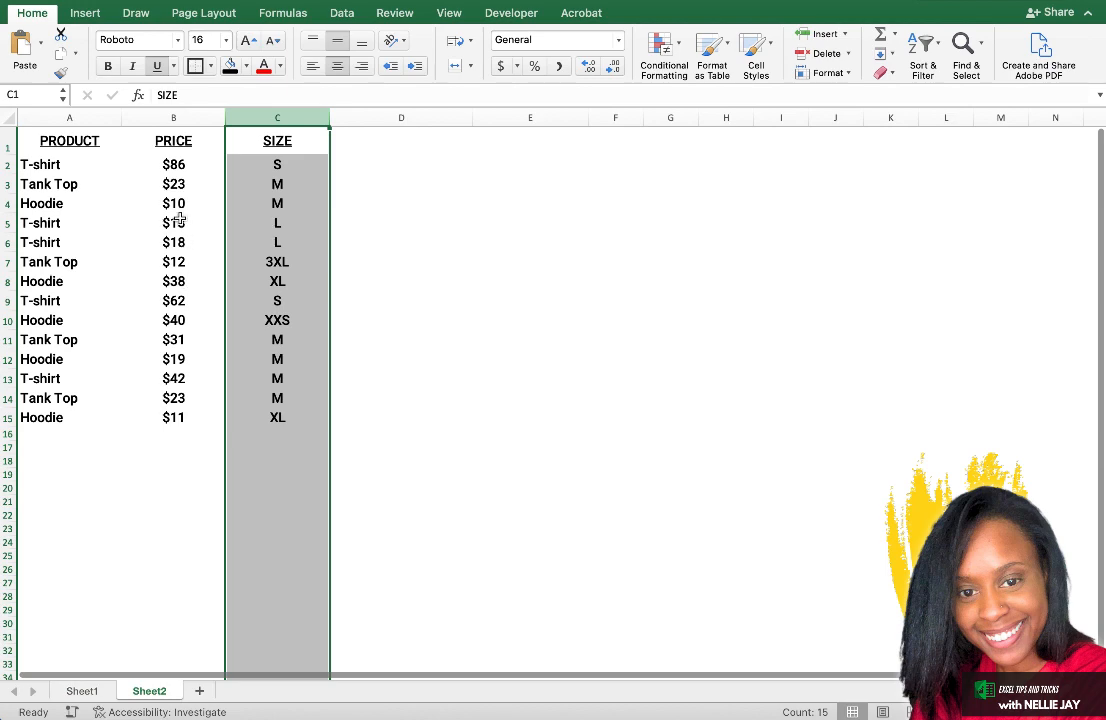
click(169, 182)
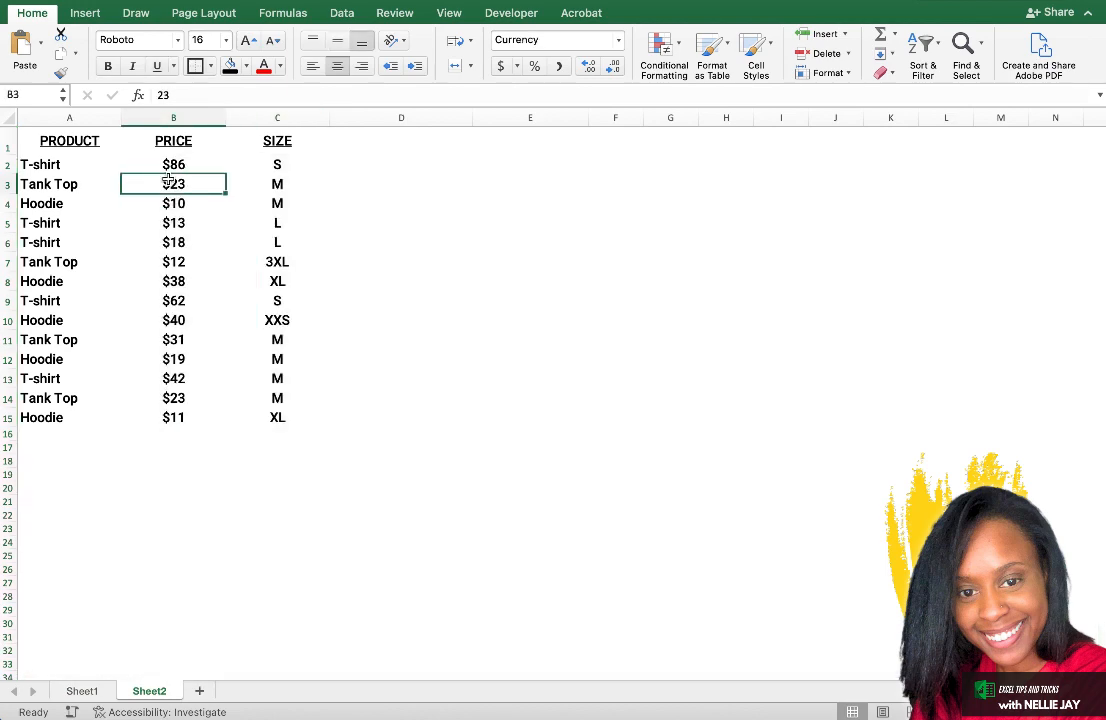
click(88, 692)
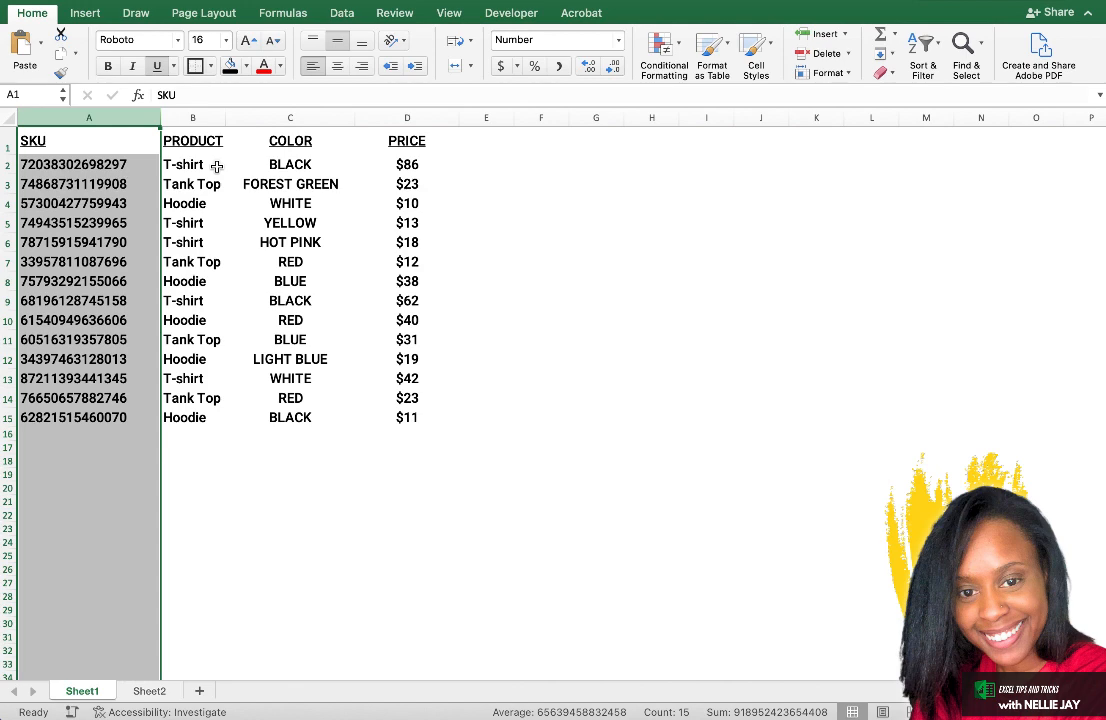
click(216, 167)
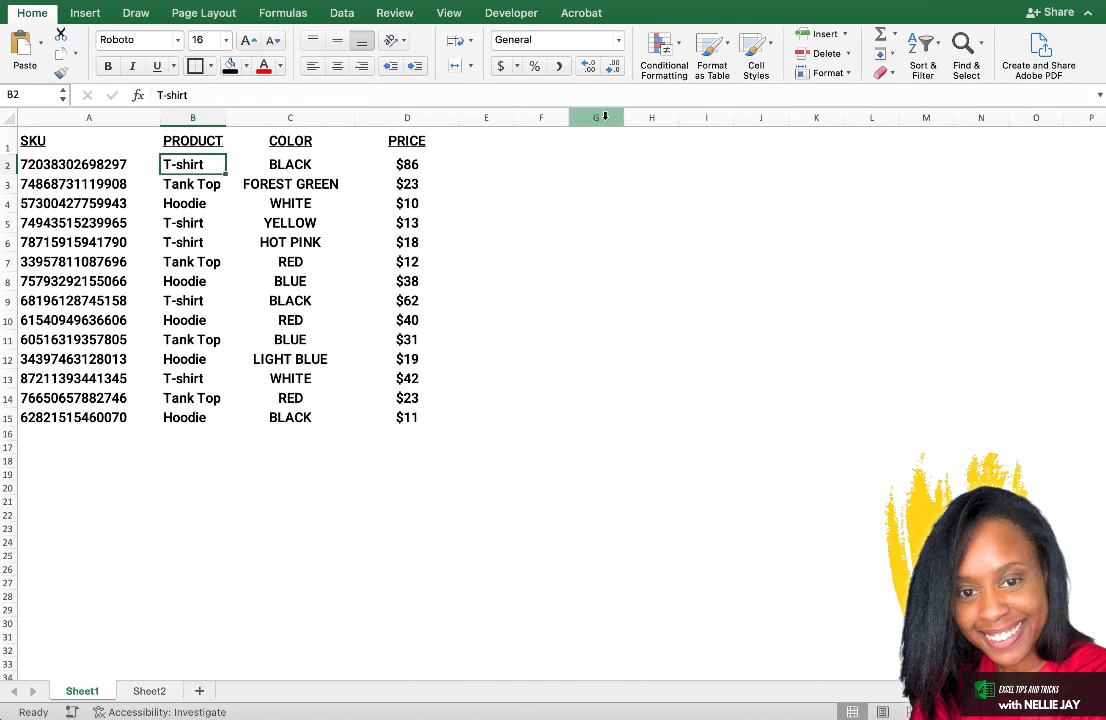
Add the header "Helper Column" in cell E1 of Sheet1 and fit column E's width to the text.
click(487, 117)
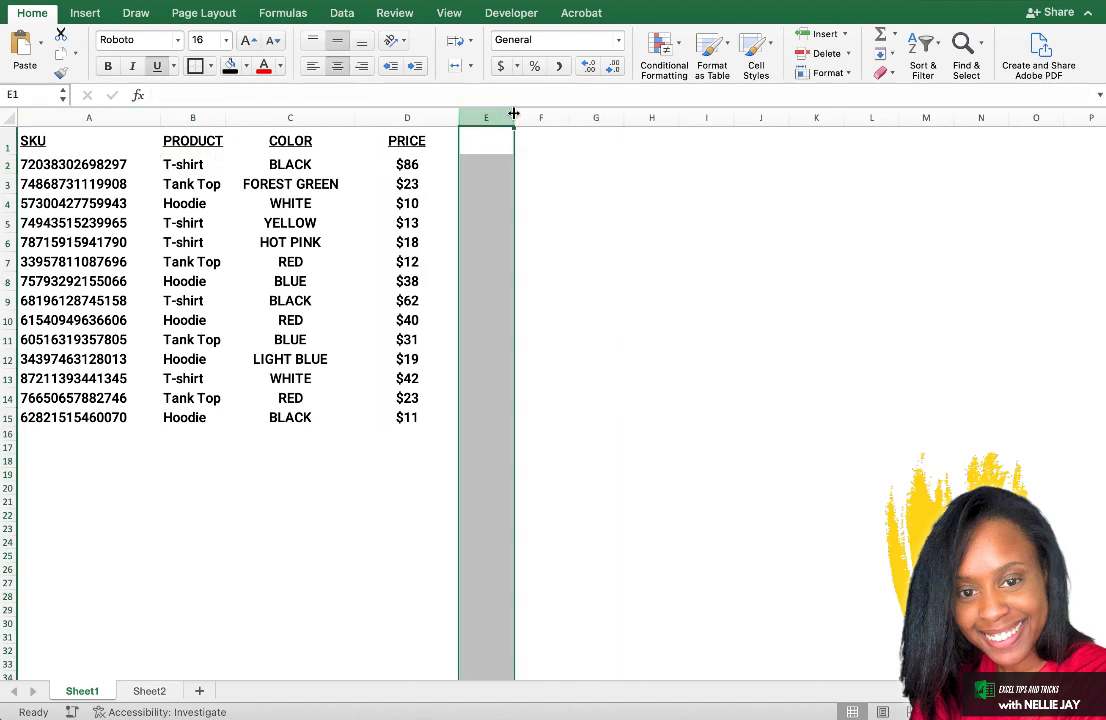
click(486, 140)
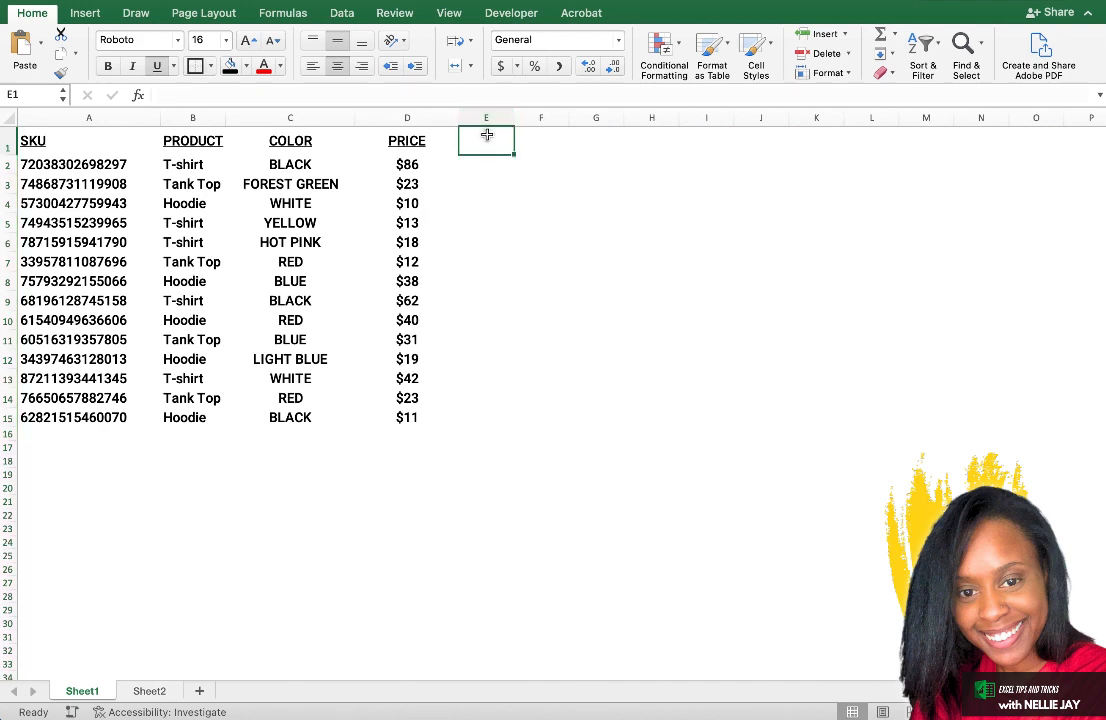
text(Helper)
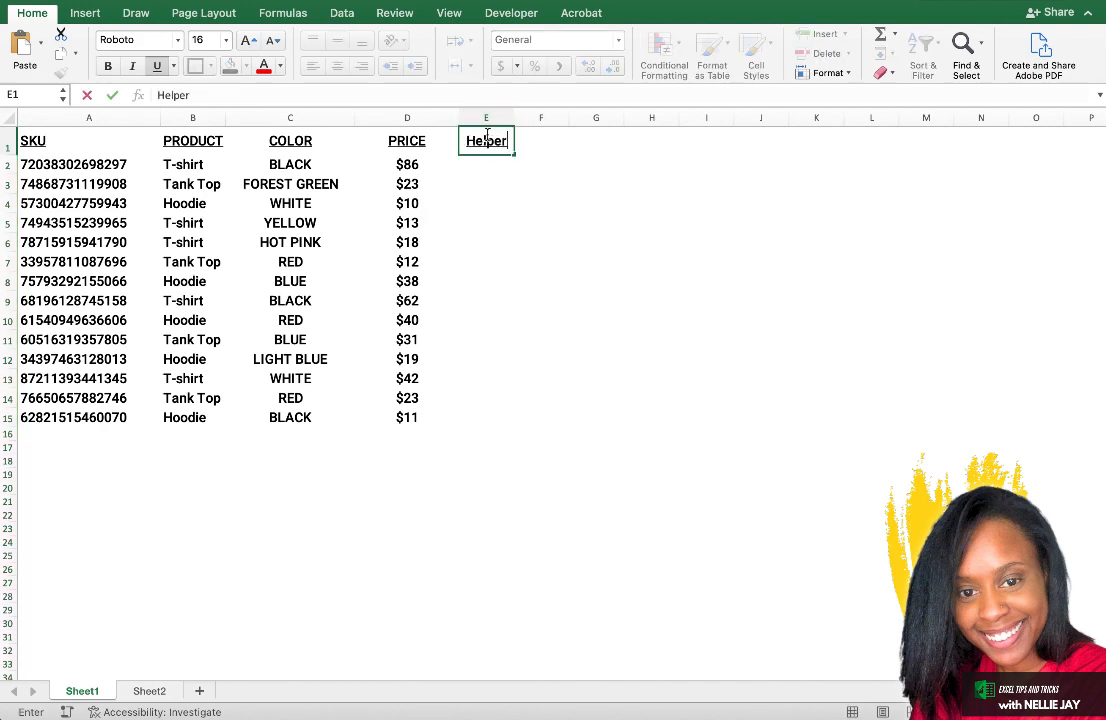
text( Column)
key(Return)
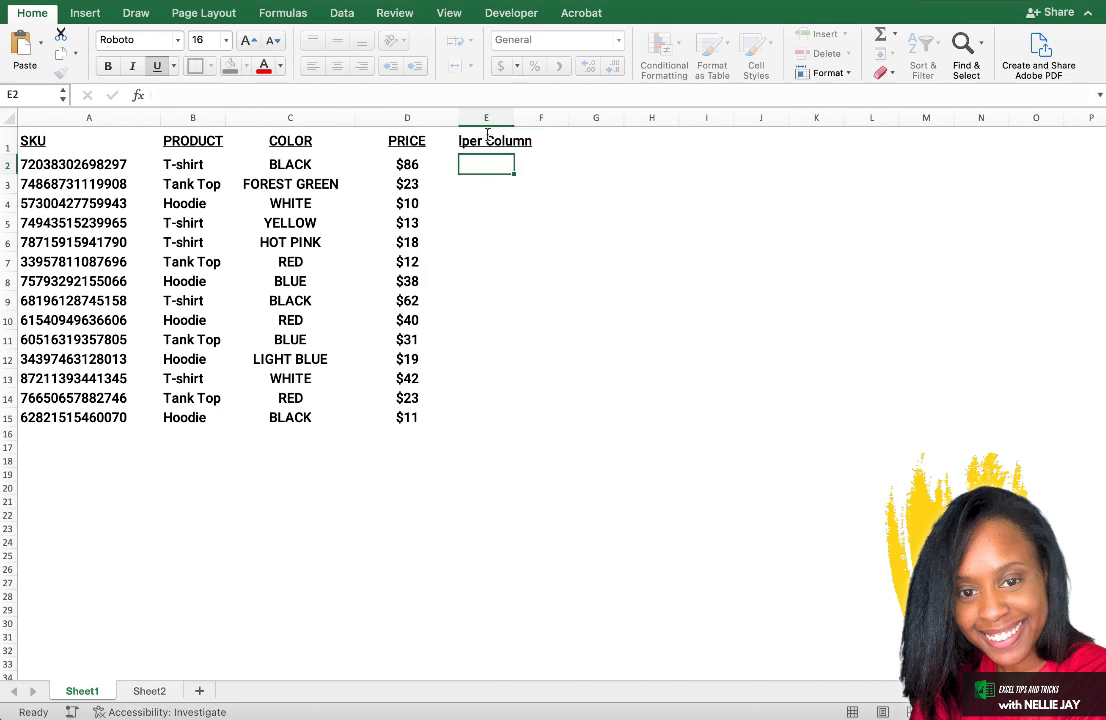
double_click(514, 117)
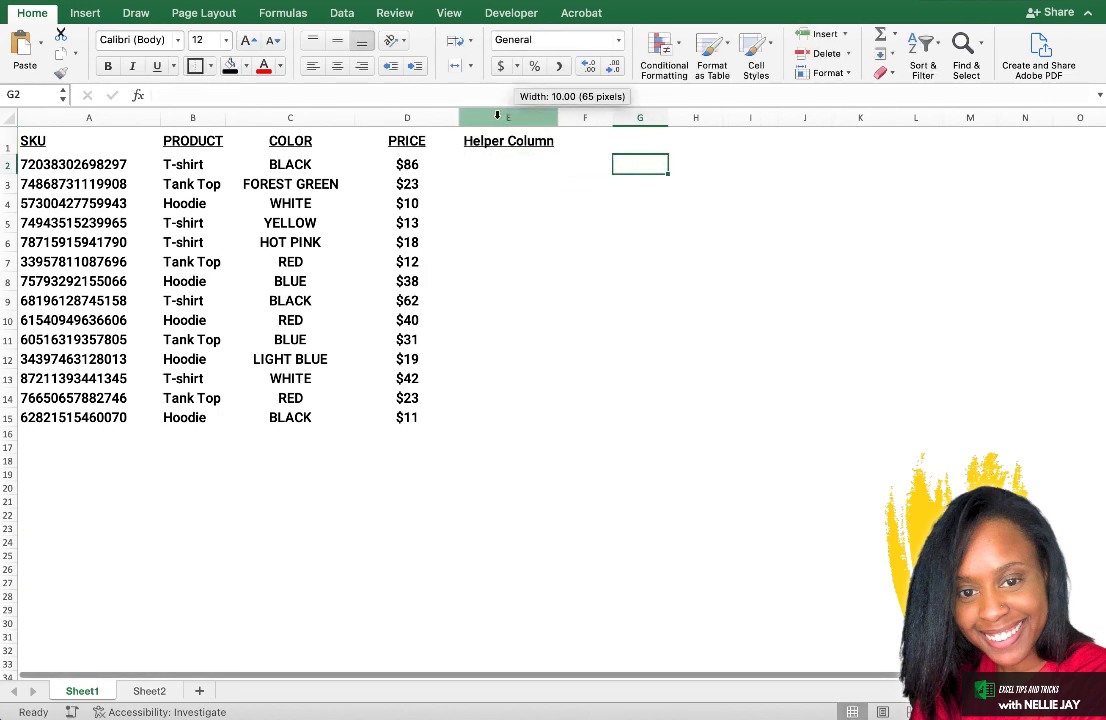
Copy the Helper Column from Sheet1 into column D of Sheet2 and select cell D2.
right_click(497, 119)
click(522, 145)
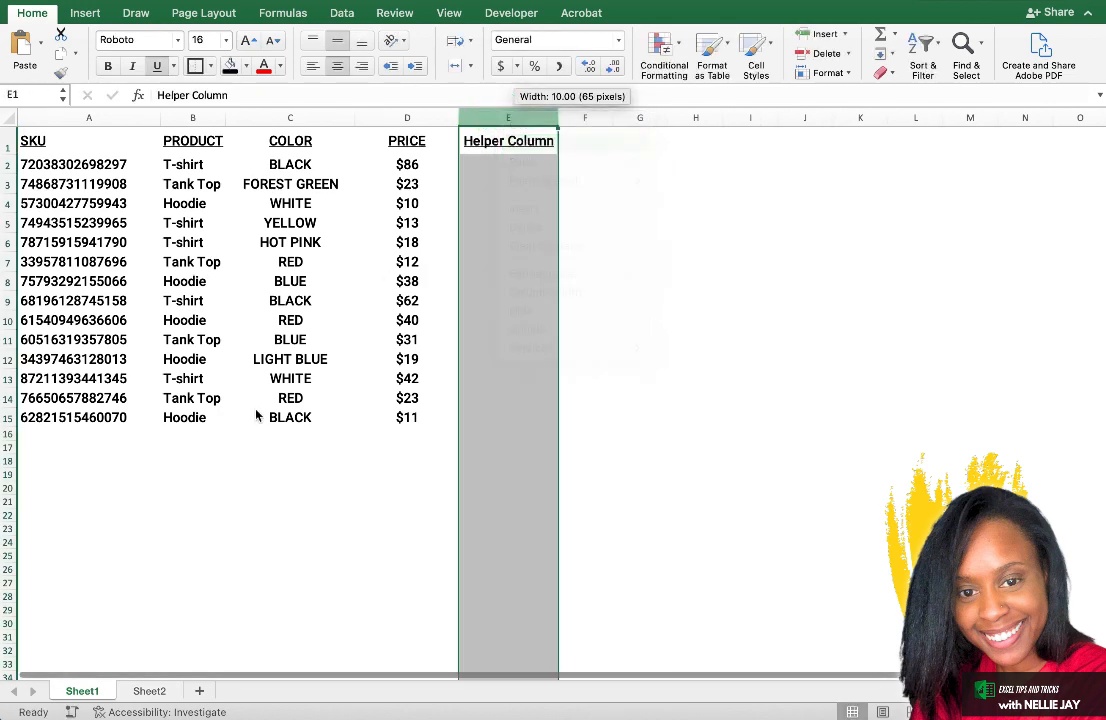
click(145, 691)
click(376, 117)
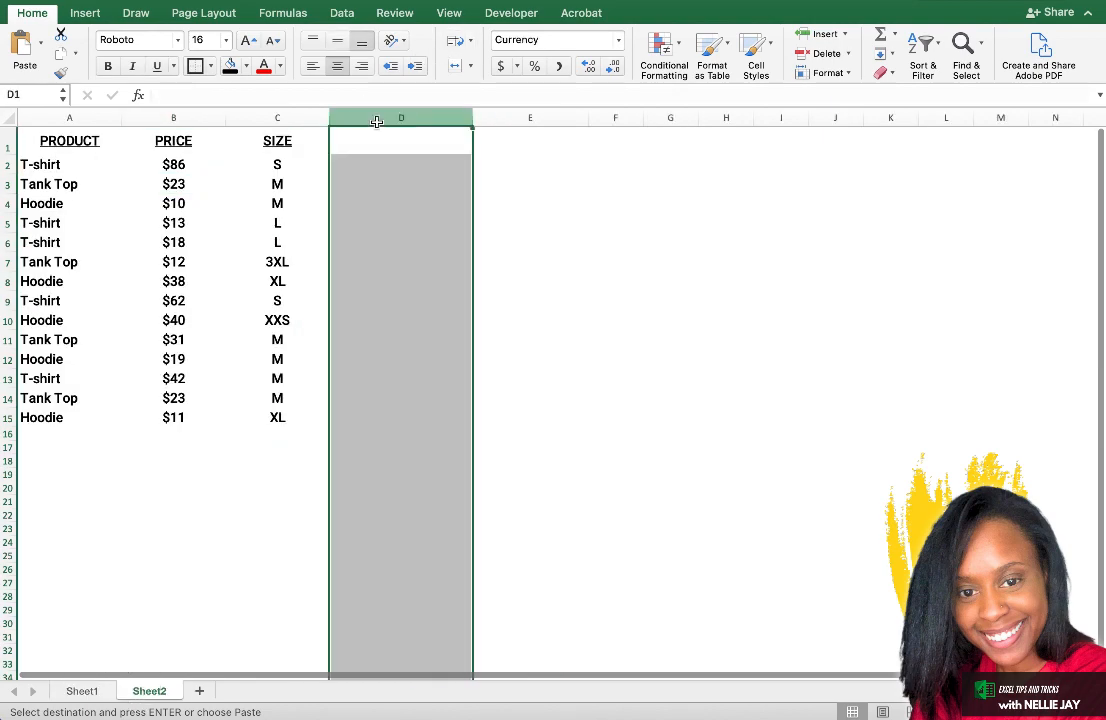
right_click(380, 120)
click(390, 172)
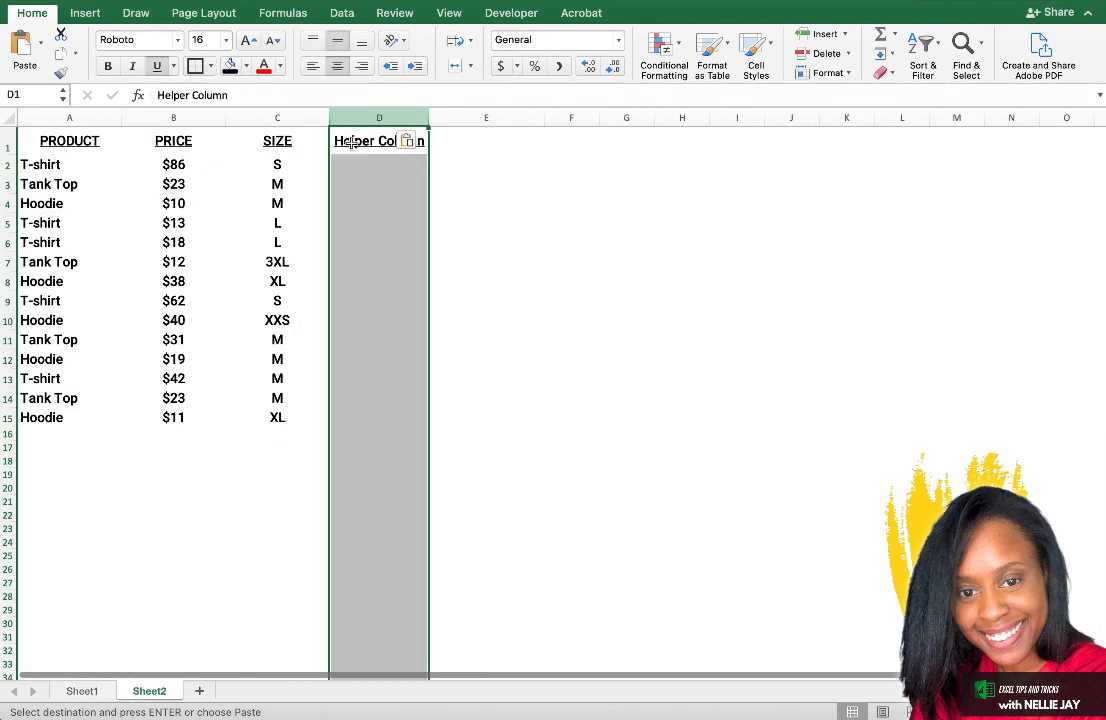
click(362, 162)
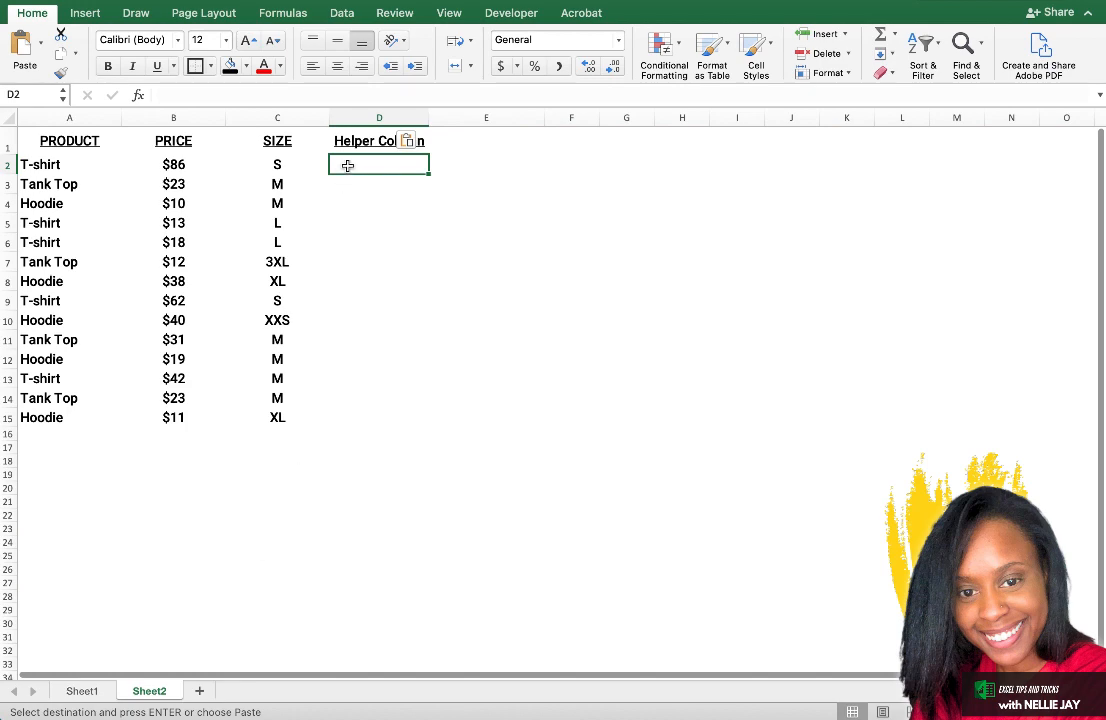
click(353, 164)
Compare the Product, Price and Size columns on Sheet2 with Product and Price on Sheet1 to identify the shared columns.
click(66, 116)
click(168, 117)
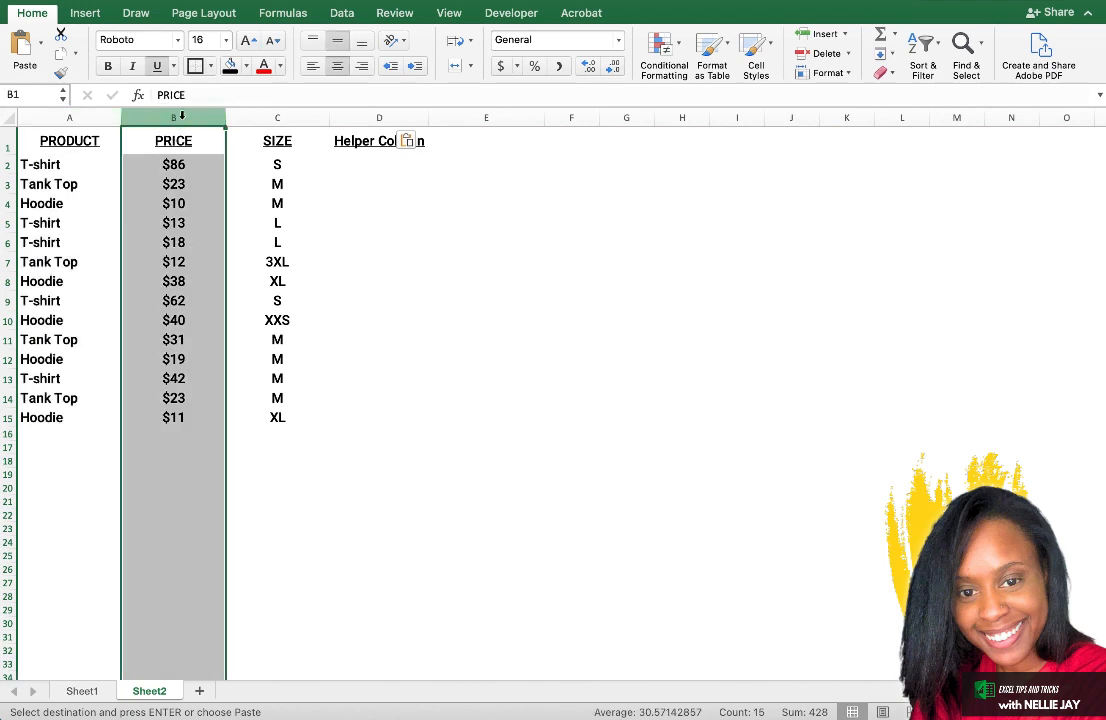
click(272, 119)
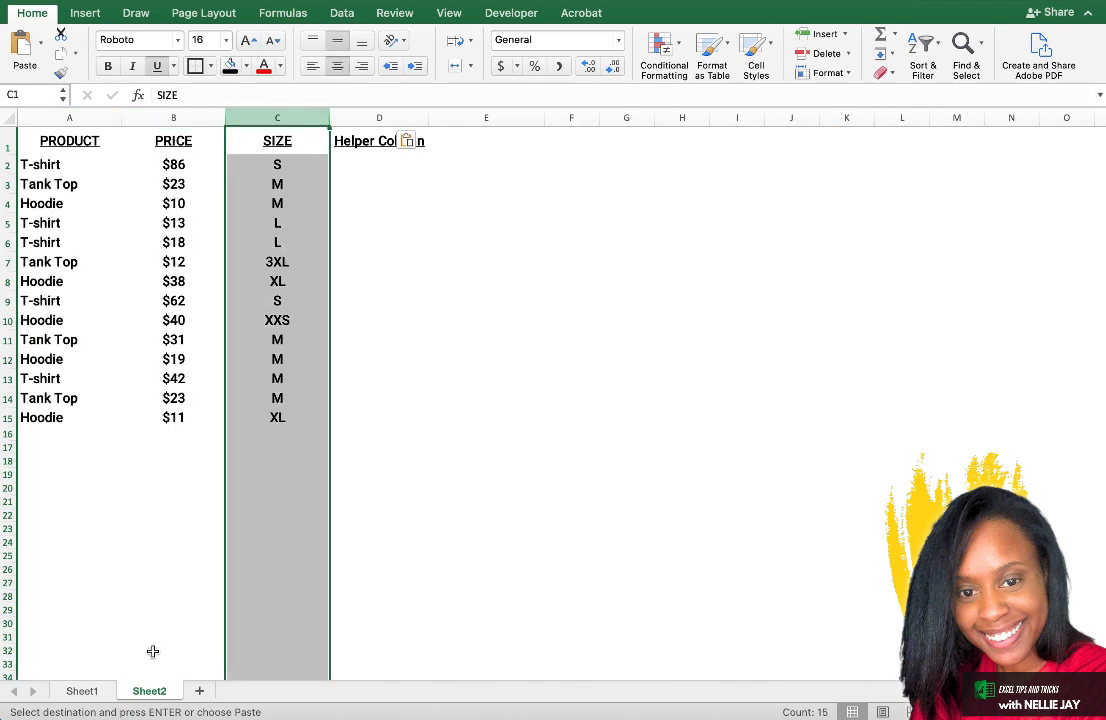
click(82, 691)
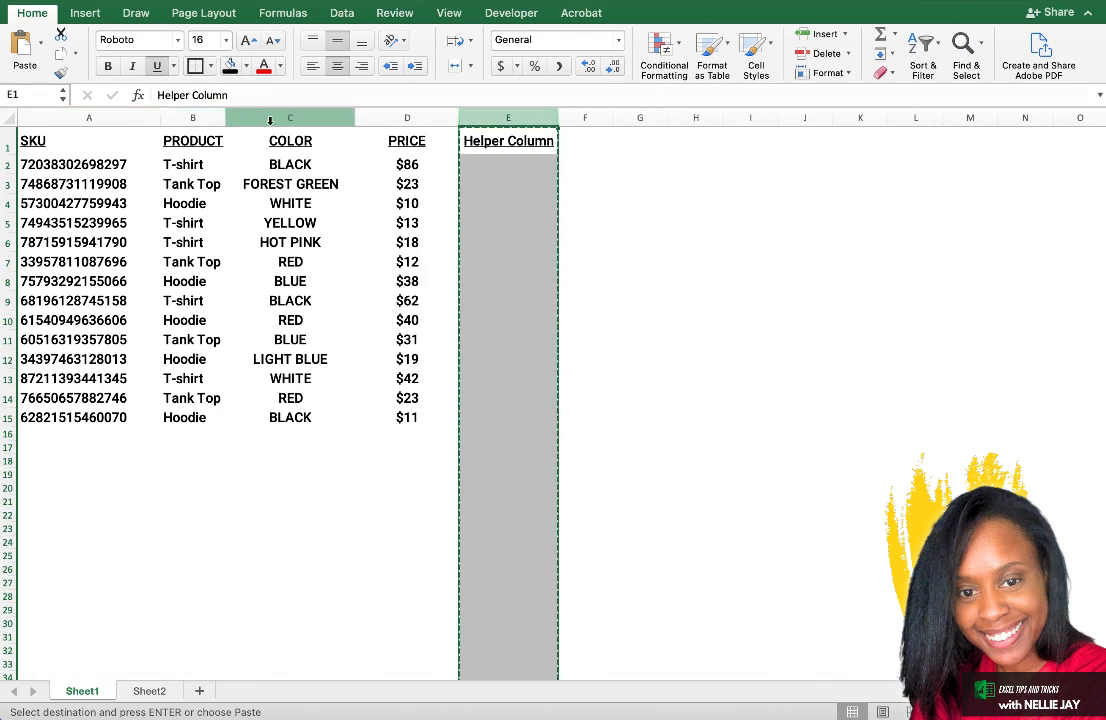
click(198, 114)
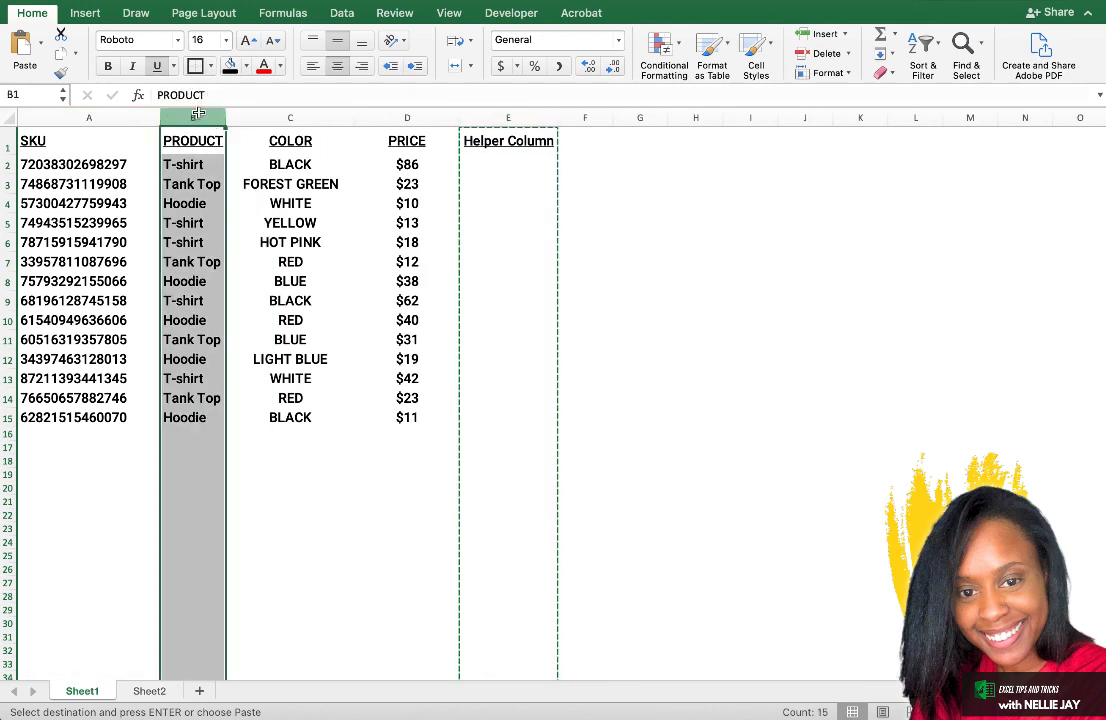
click(425, 116)
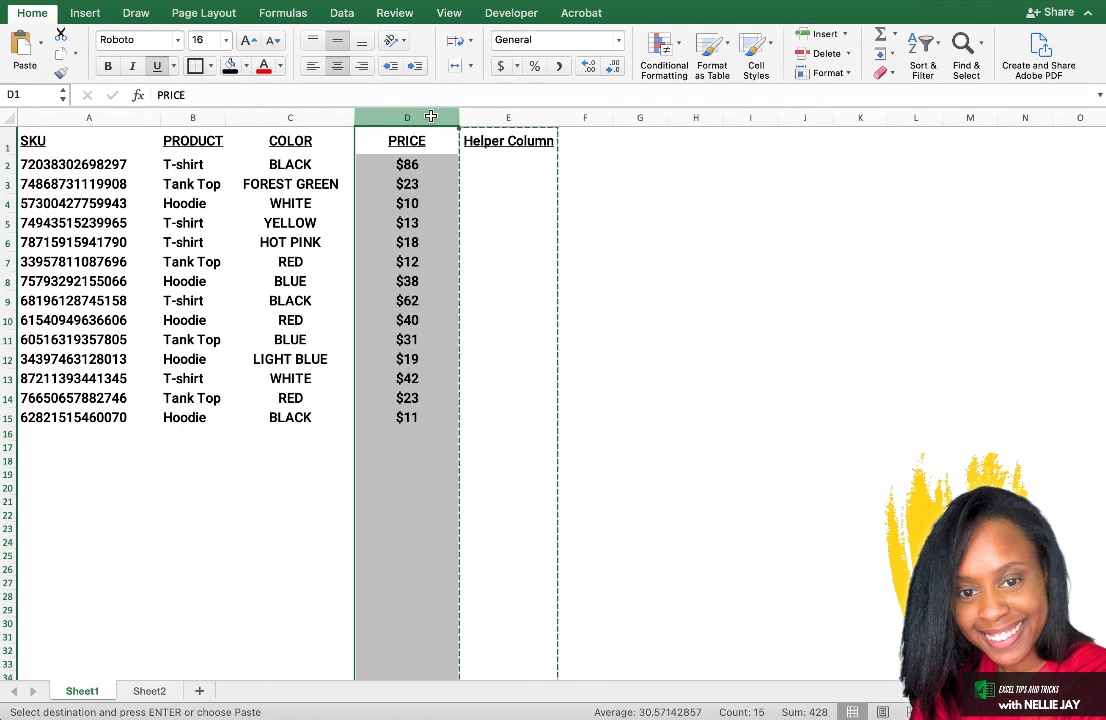
Try to join the product and price of row 2 in cell E2 with the formula =concantenate(B2,D2).
click(484, 161)
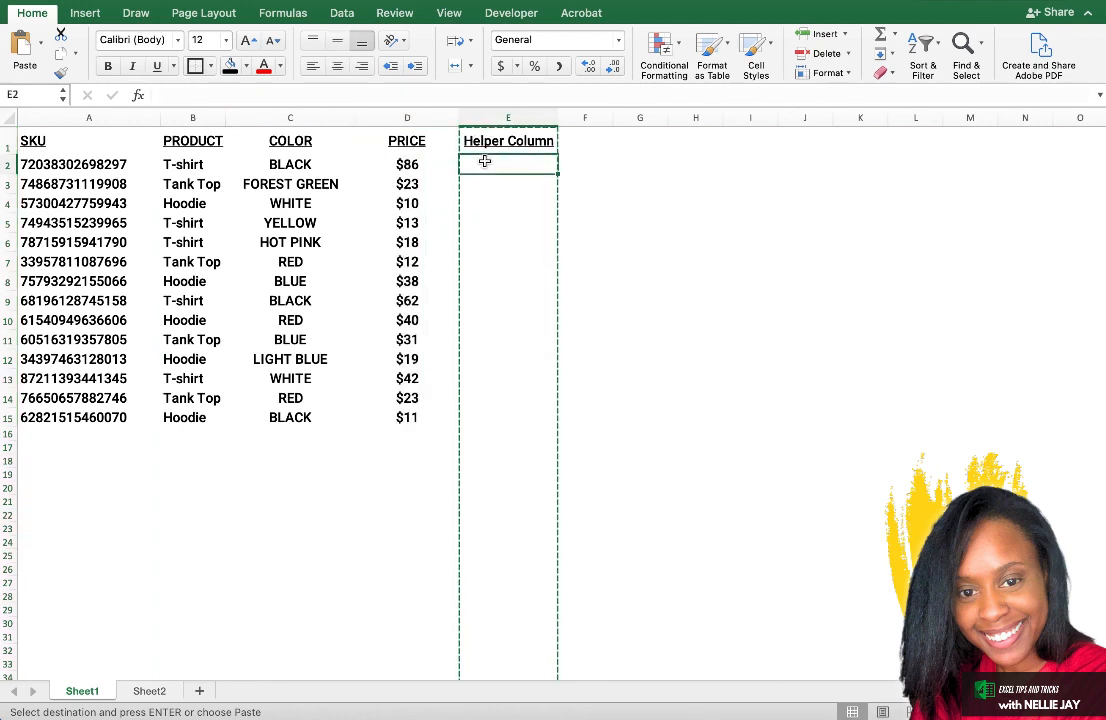
key(Escape)
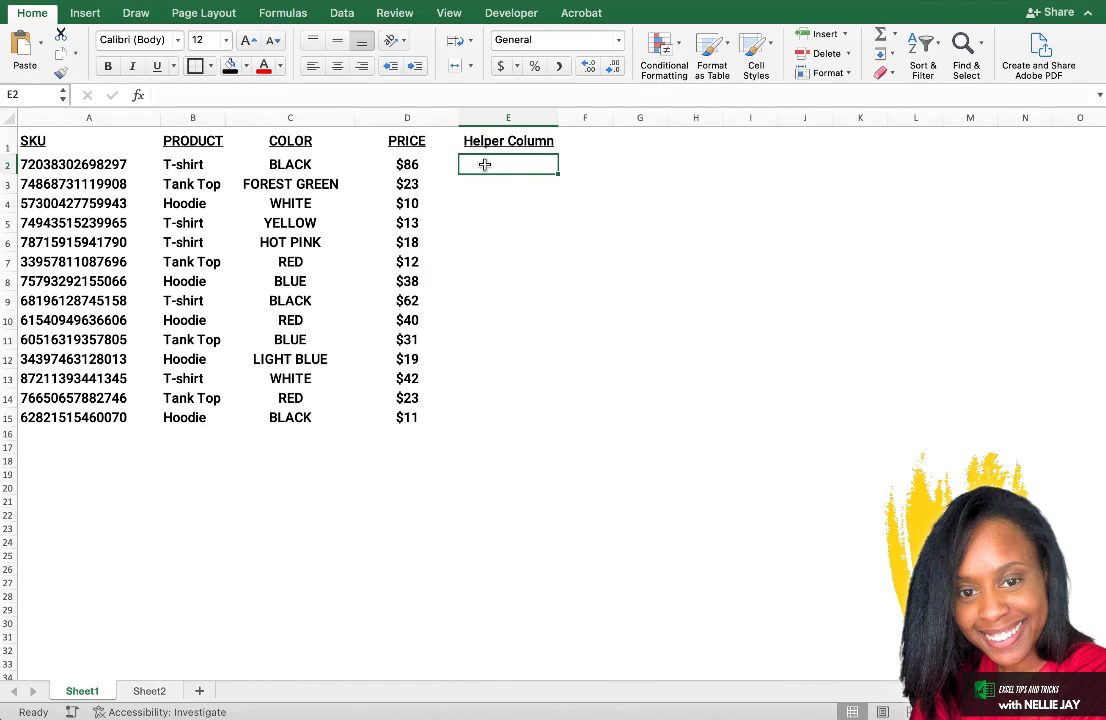
text(=)
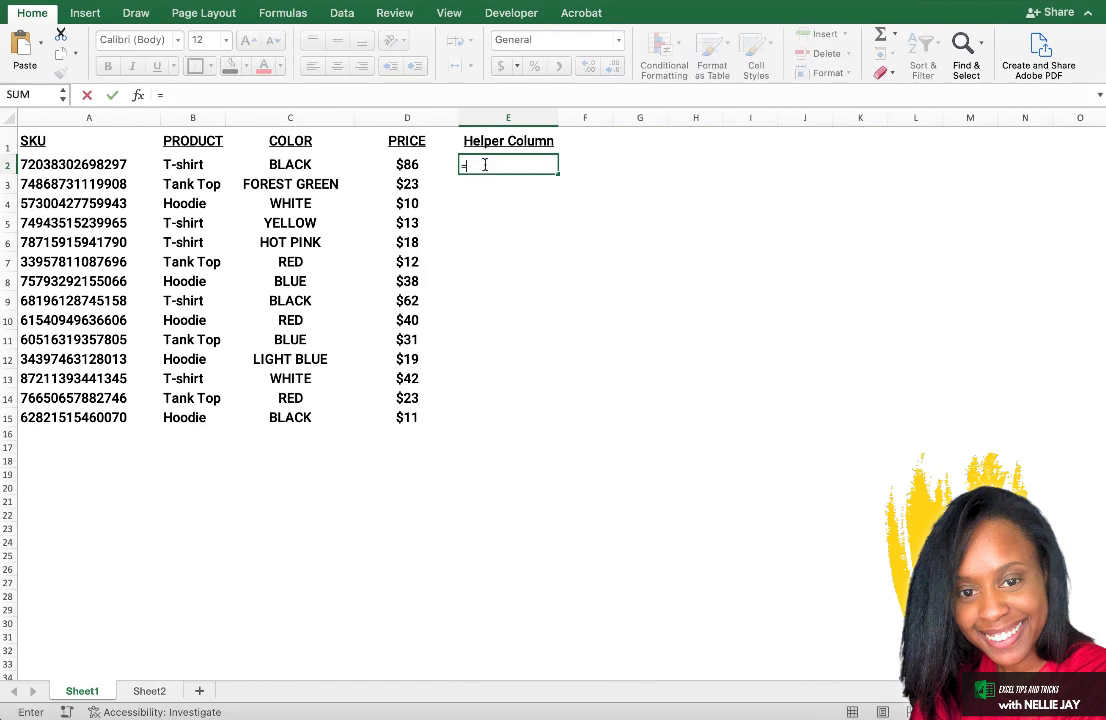
text(conc)
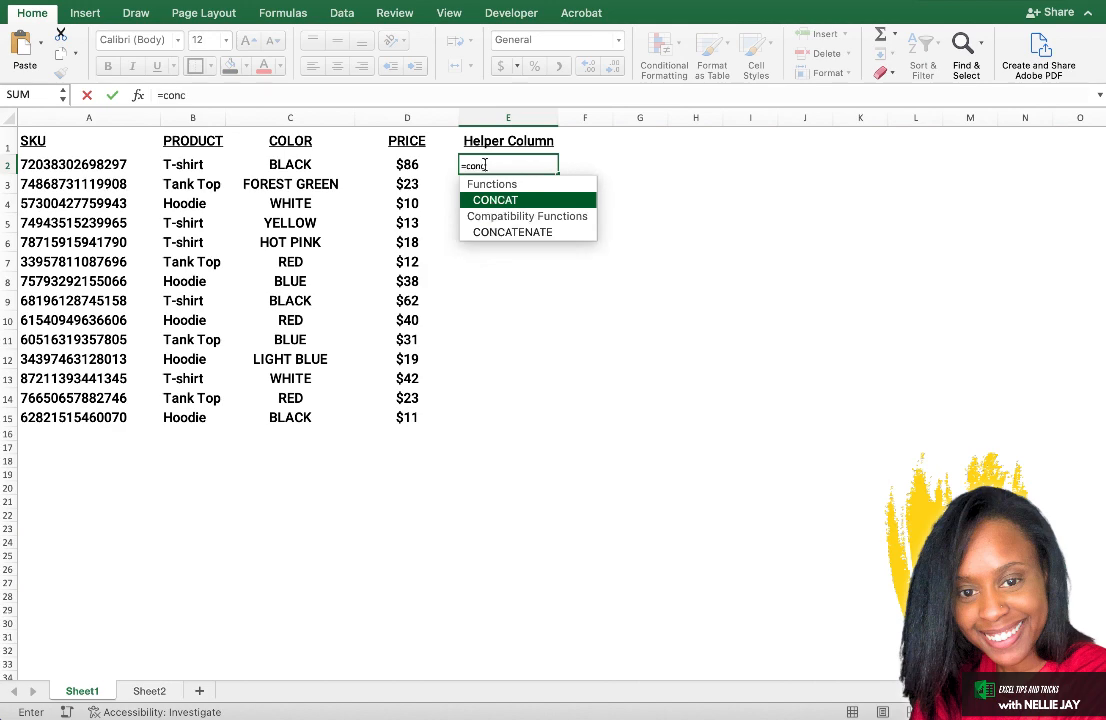
text(antenate)
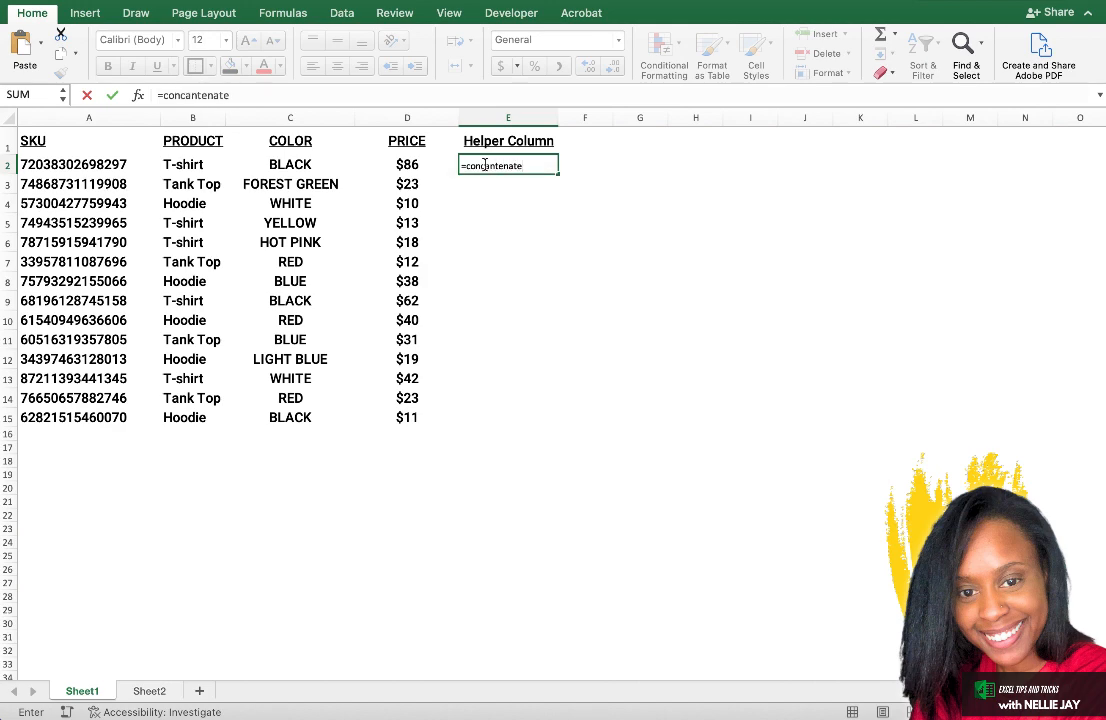
text(()
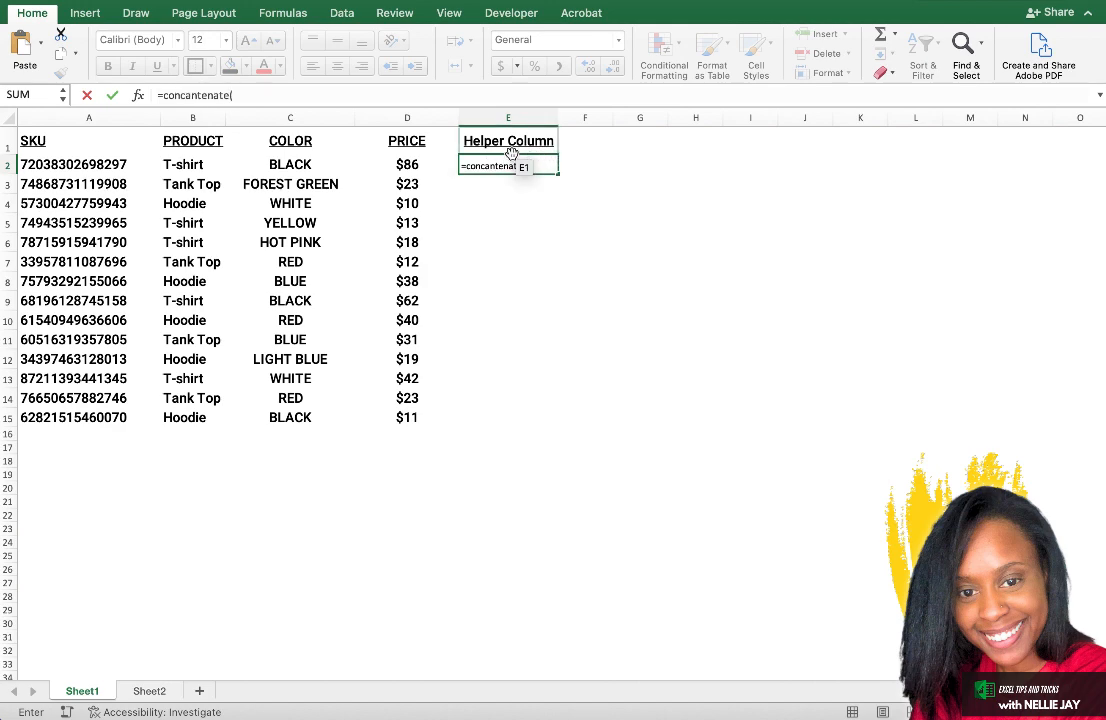
click(205, 165)
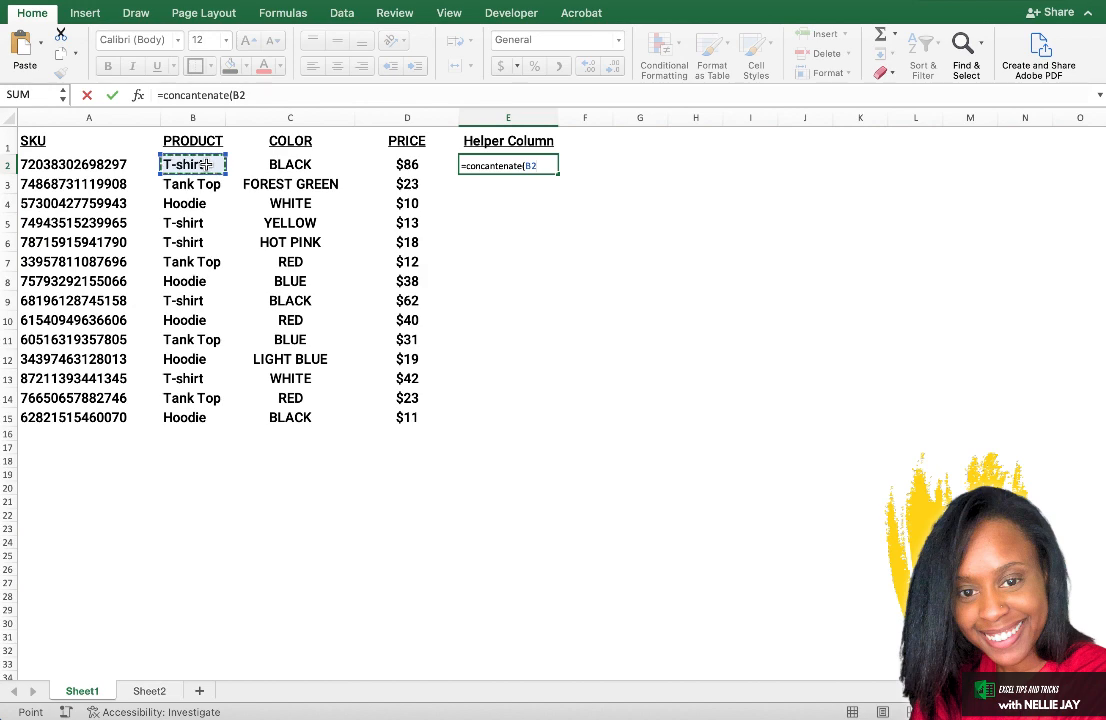
text(,)
click(396, 162)
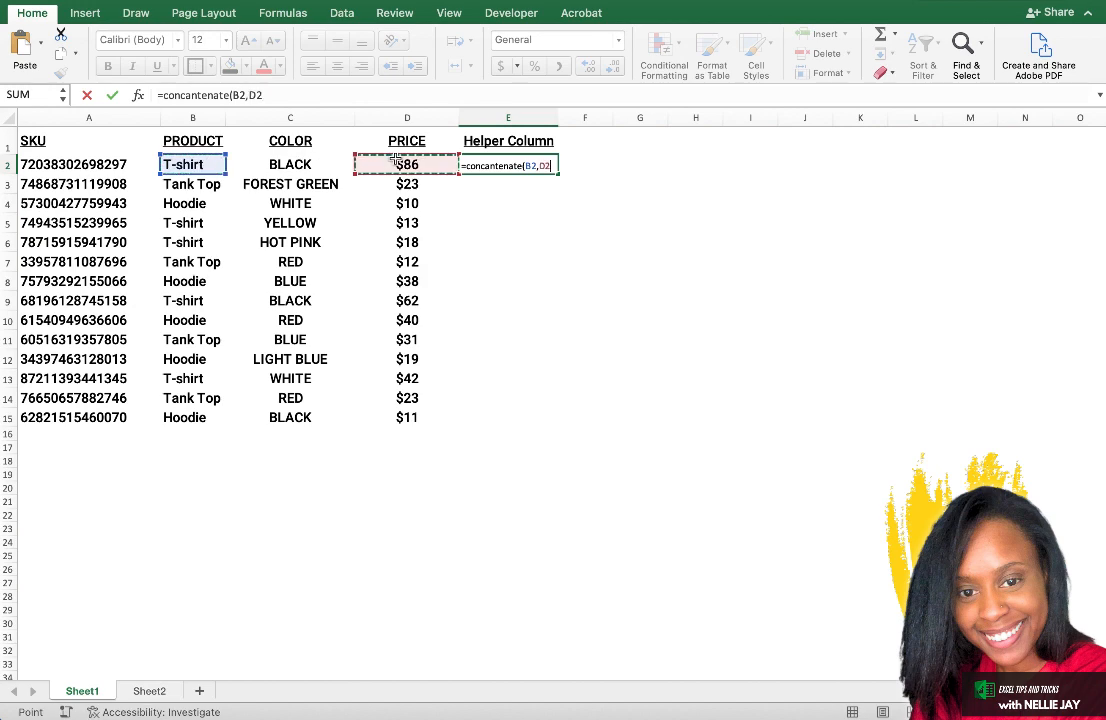
text())
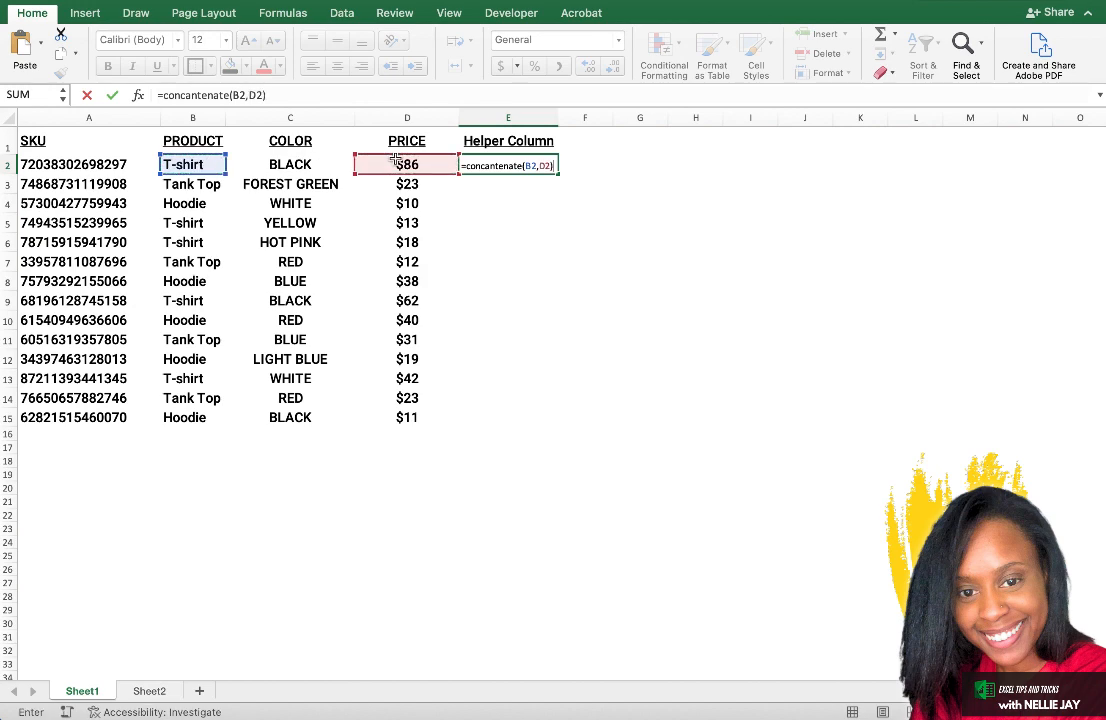
key(Return)
click(525, 165)
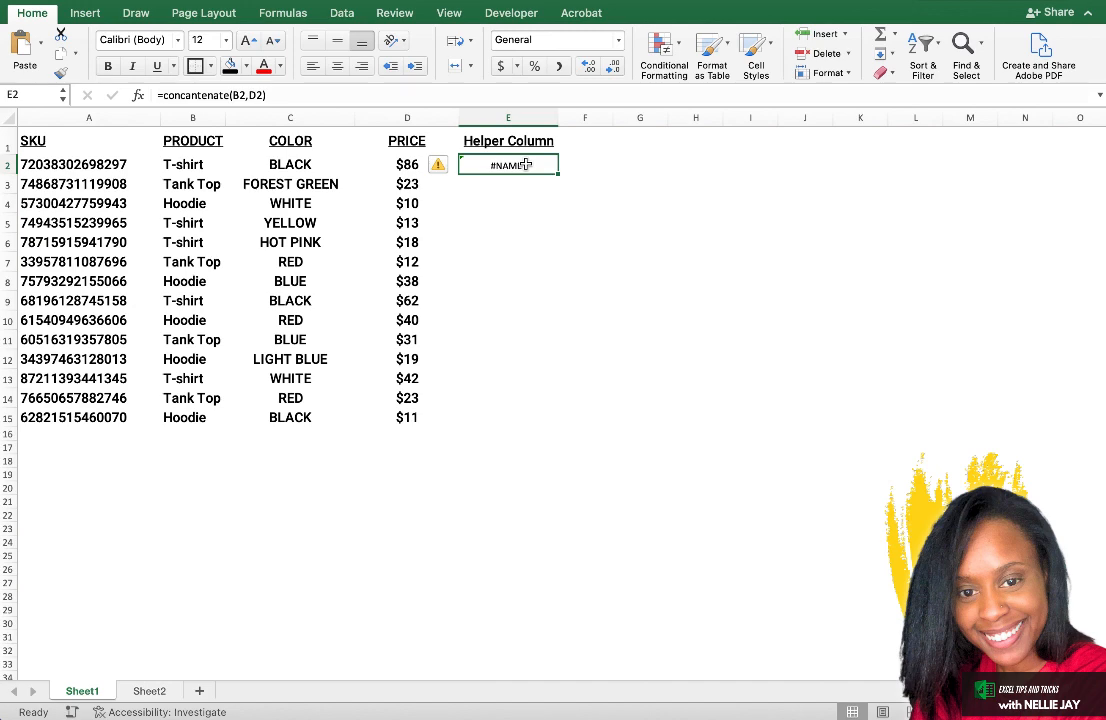
click(537, 40)
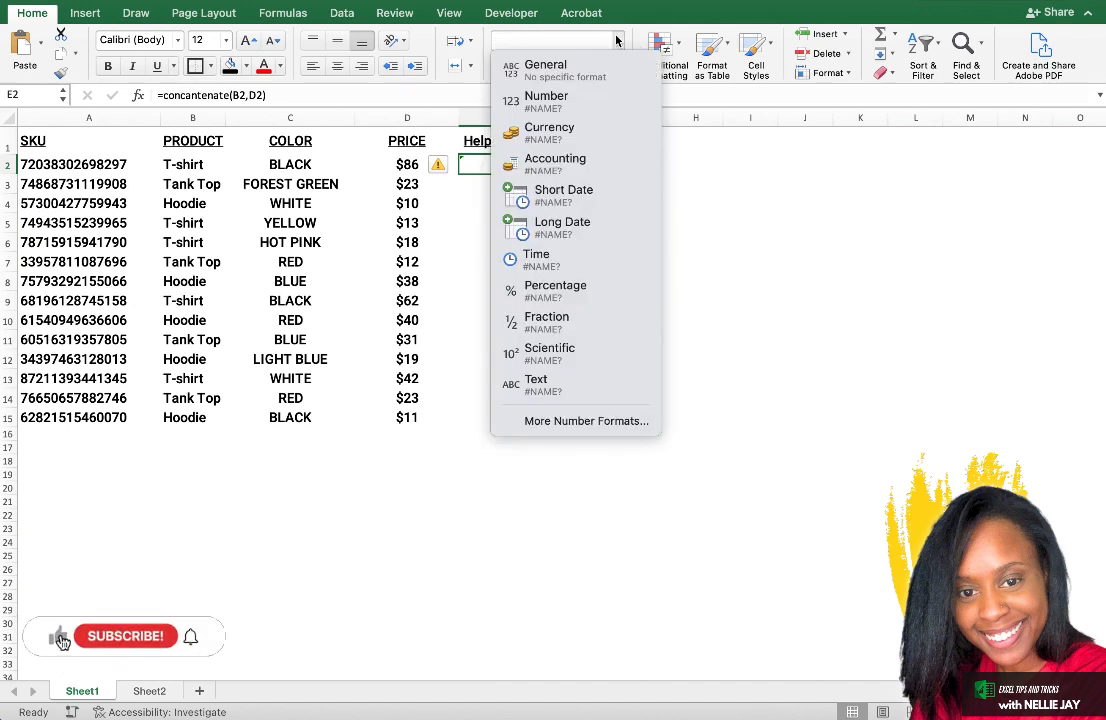
click(476, 165)
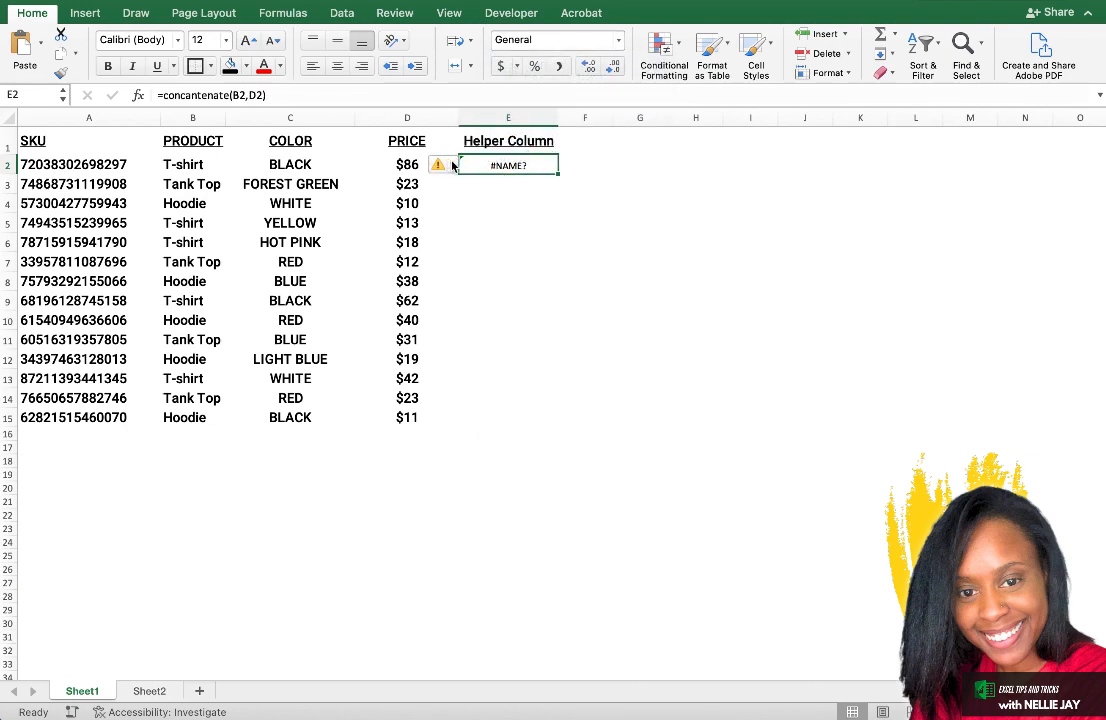
Enter the formula =CONCATENATE(B3,D3) in cell E3 to join that row's product and price.
mouse_move(452, 166)
click(500, 180)
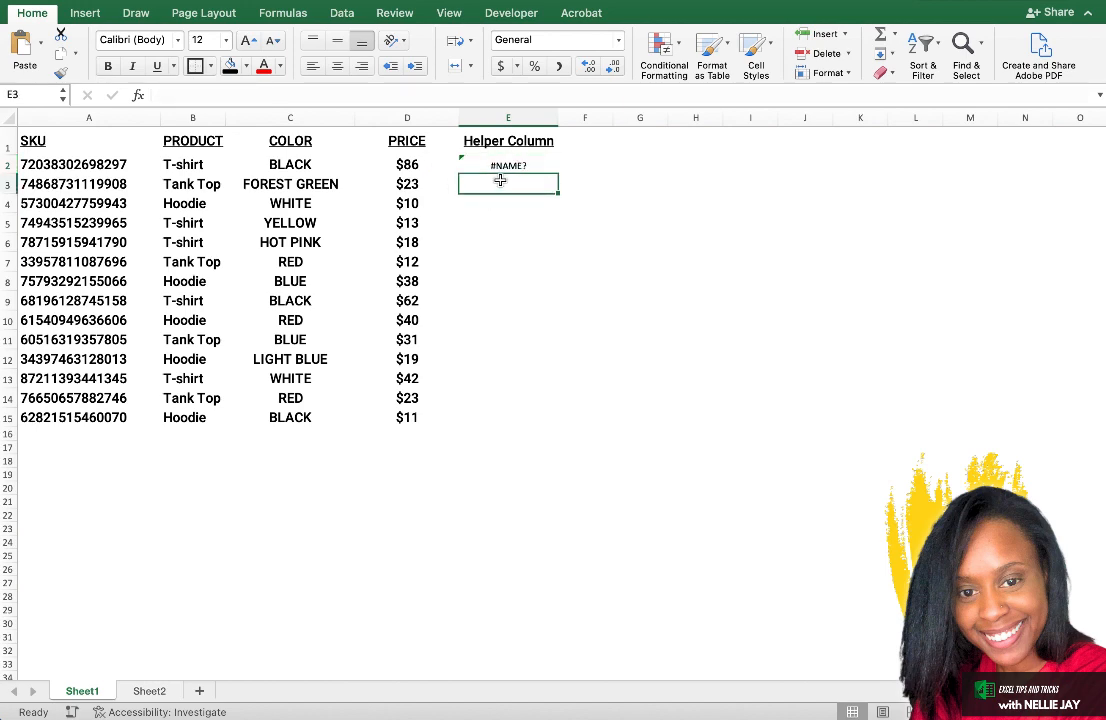
text(=con)
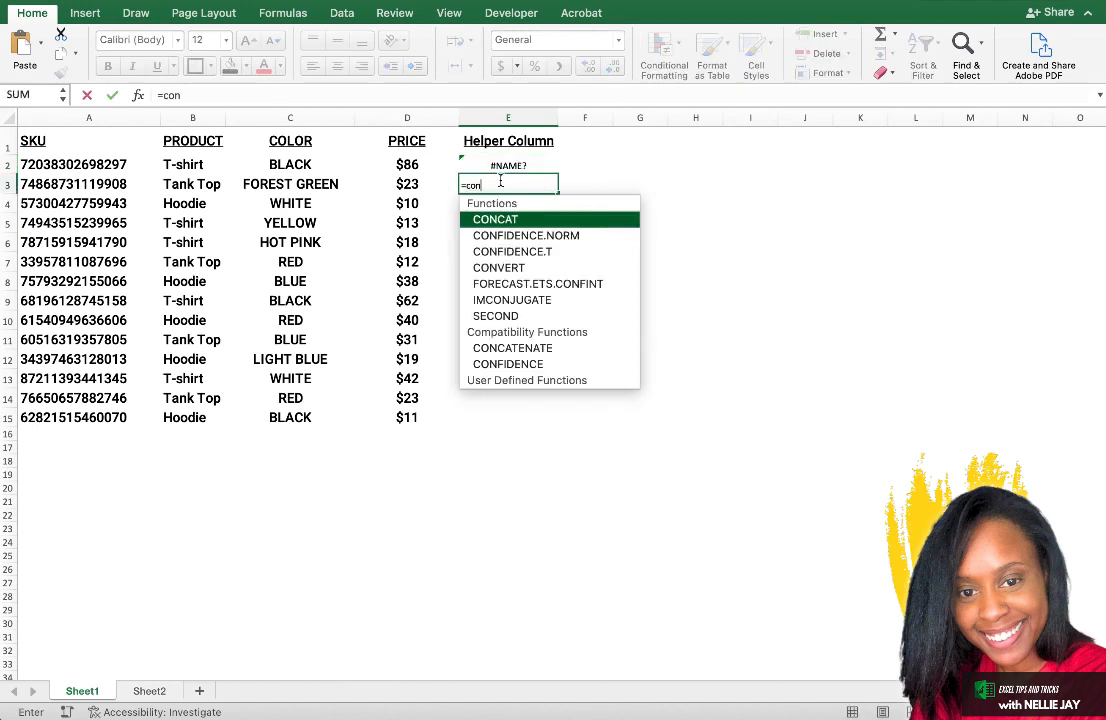
text(catenate)
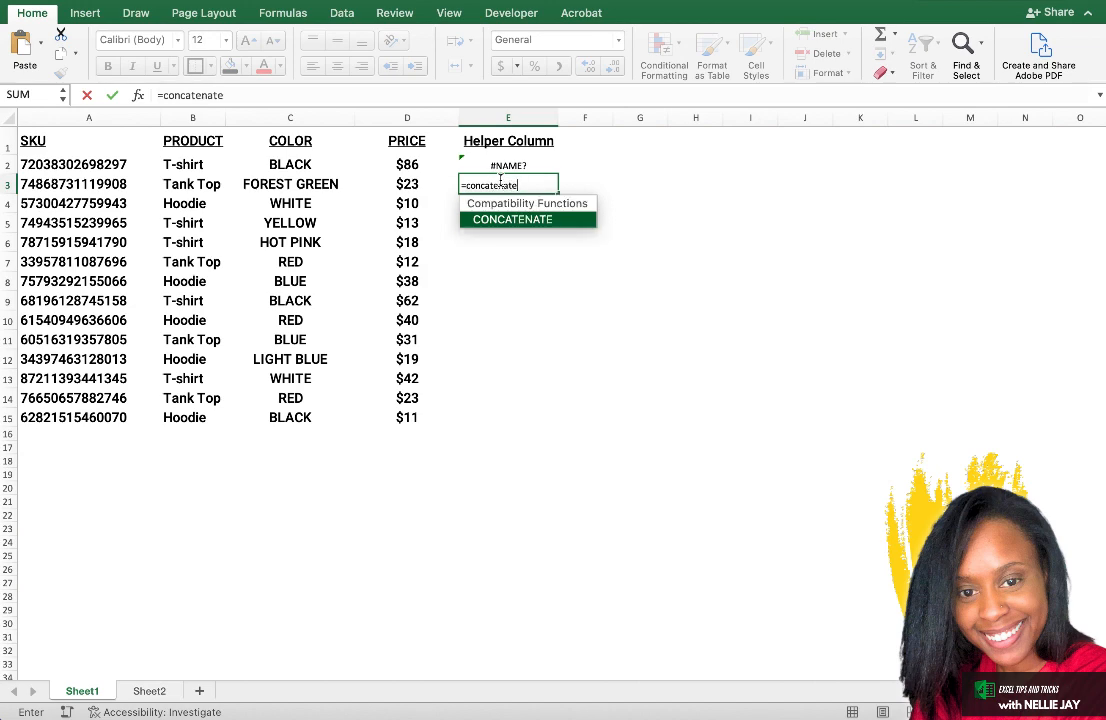
text(()
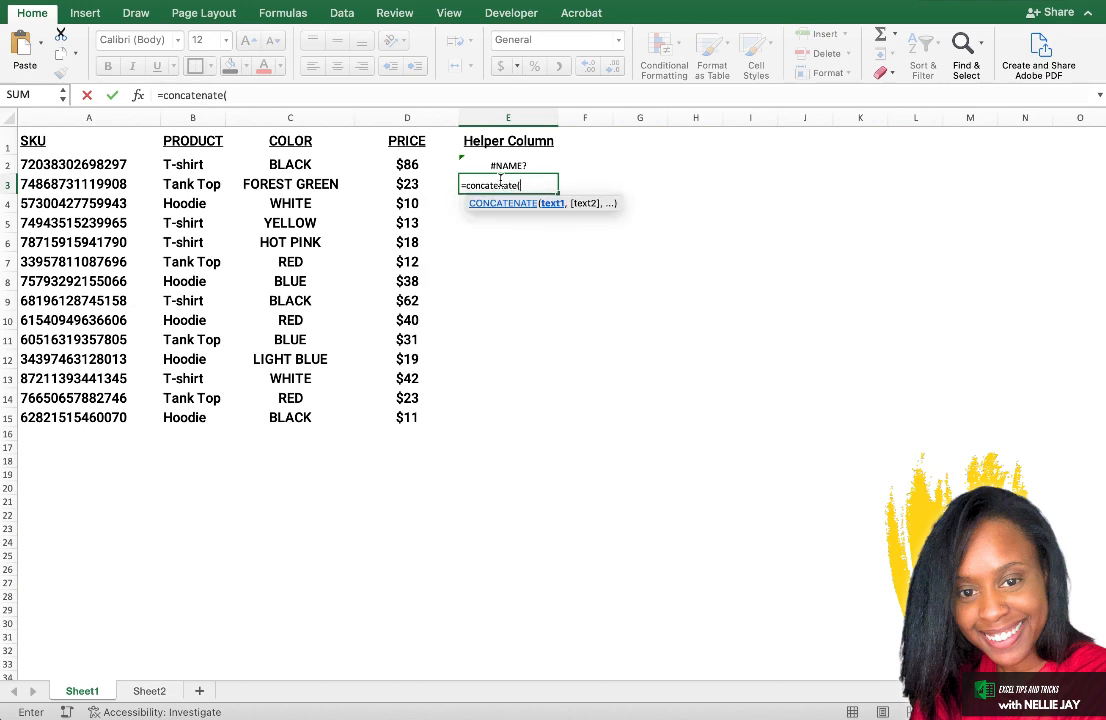
click(193, 181)
text(,)
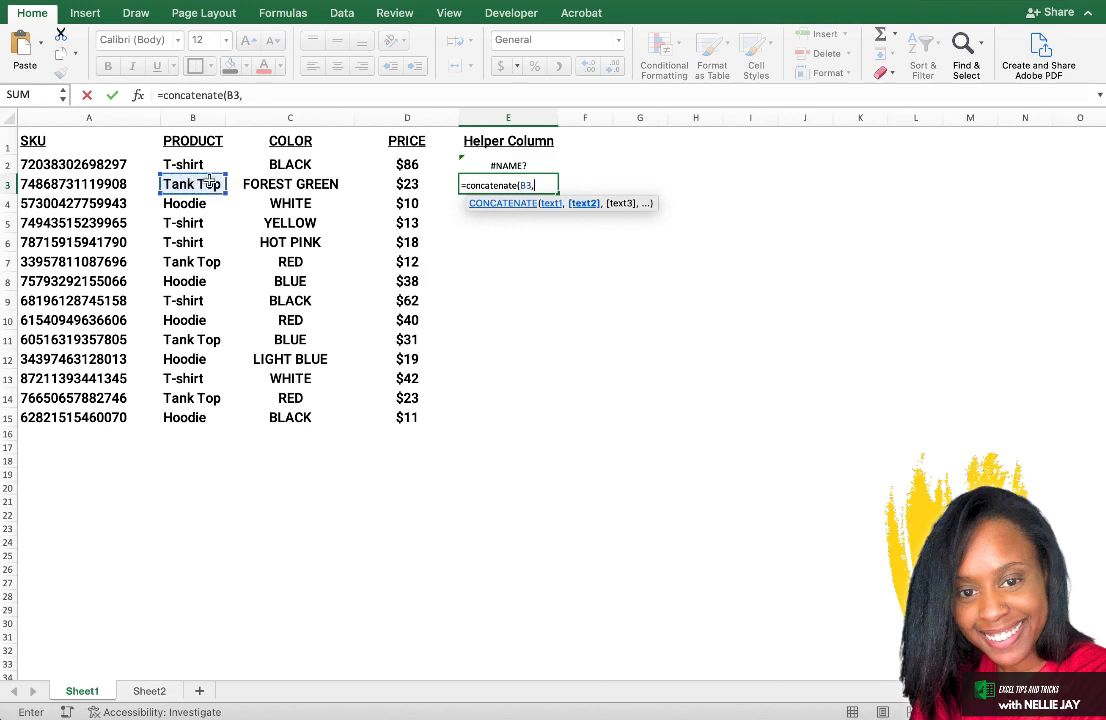
click(403, 184)
text())
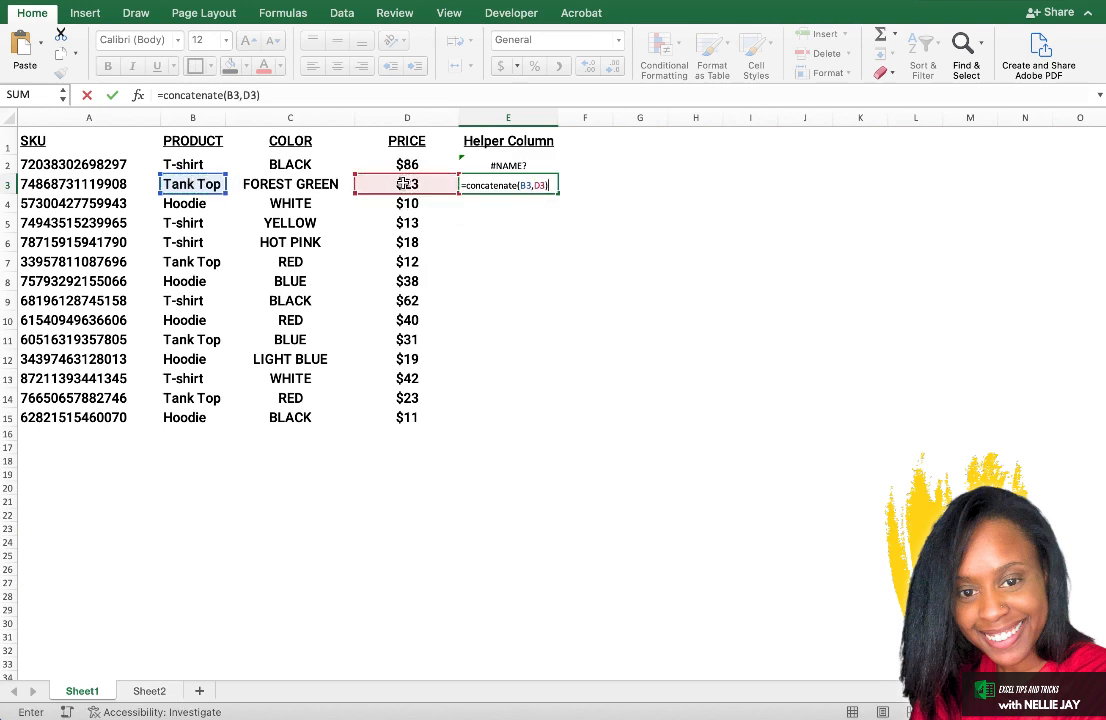
key(Return)
click(533, 183)
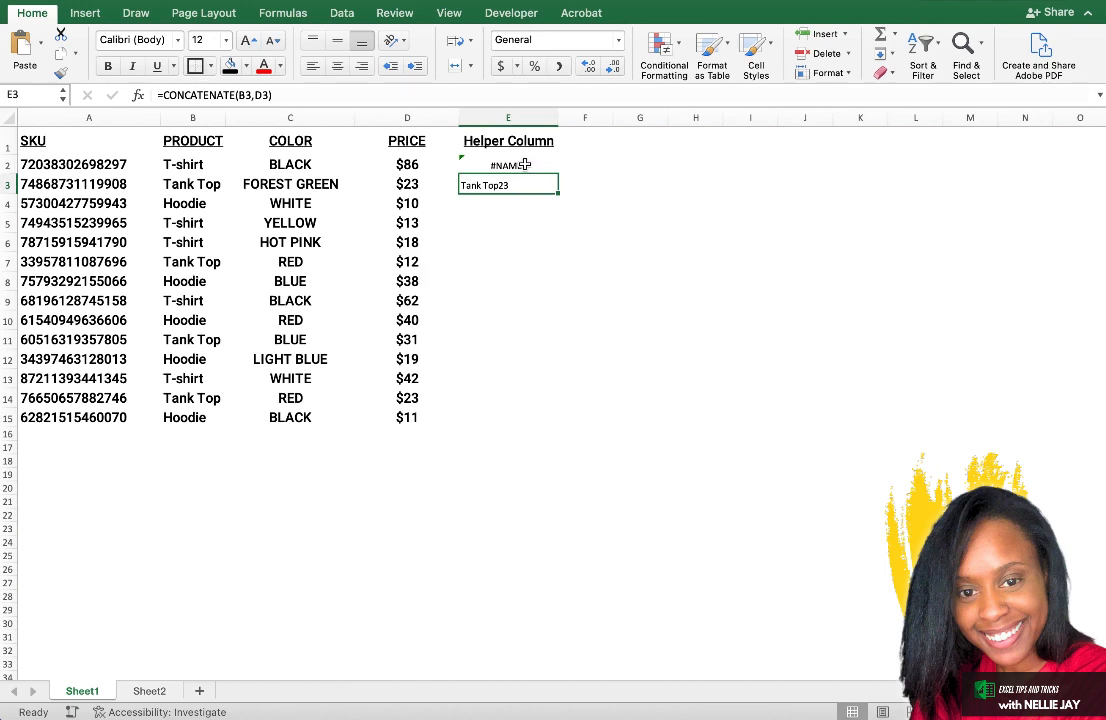
Check the formula error on cell E2 and replace its formula by filling the CONCATENATE formula up from E3.
click(524, 164)
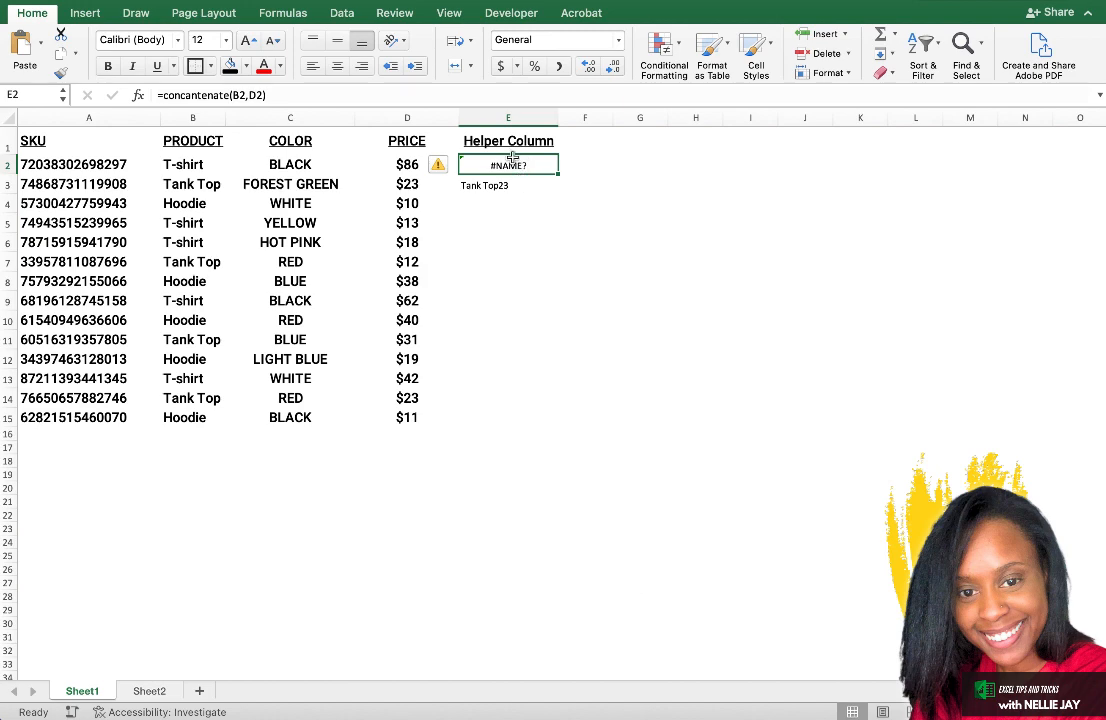
click(451, 168)
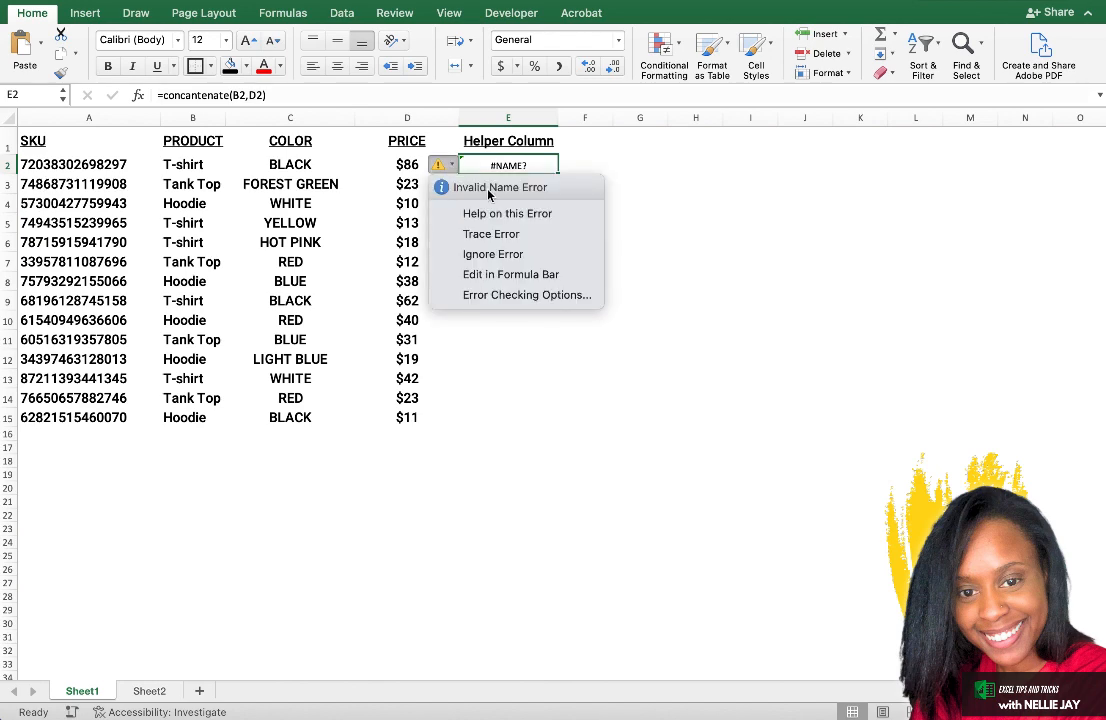
key(Escape)
click(535, 181)
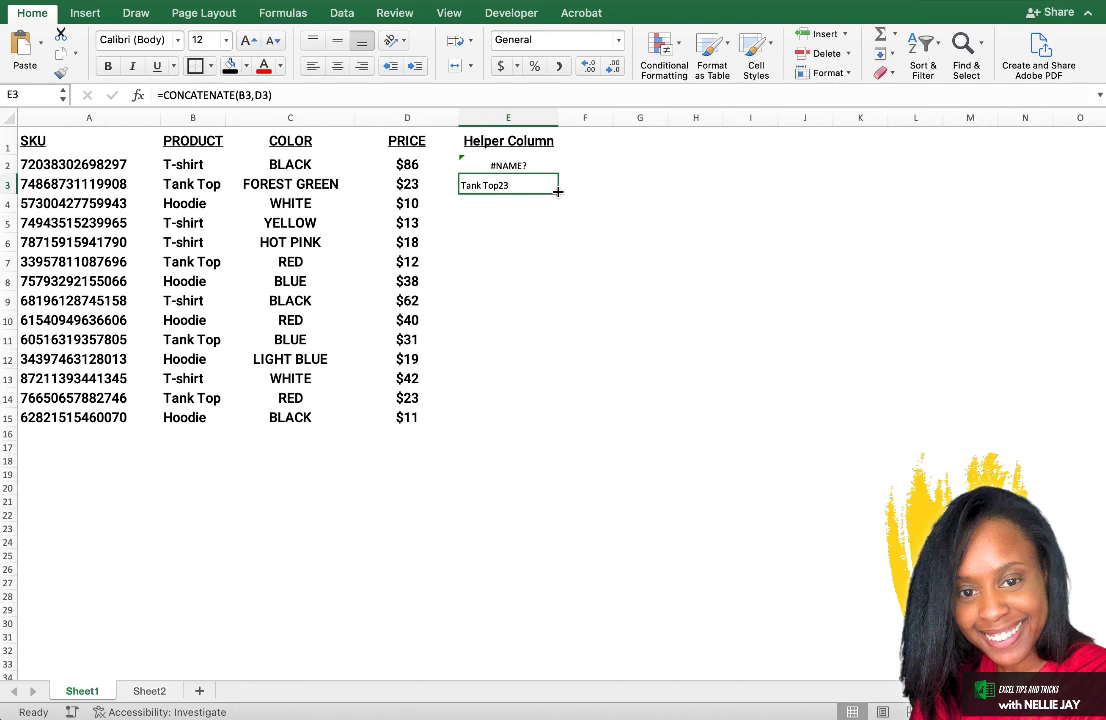
drag(557, 192, 556, 160)
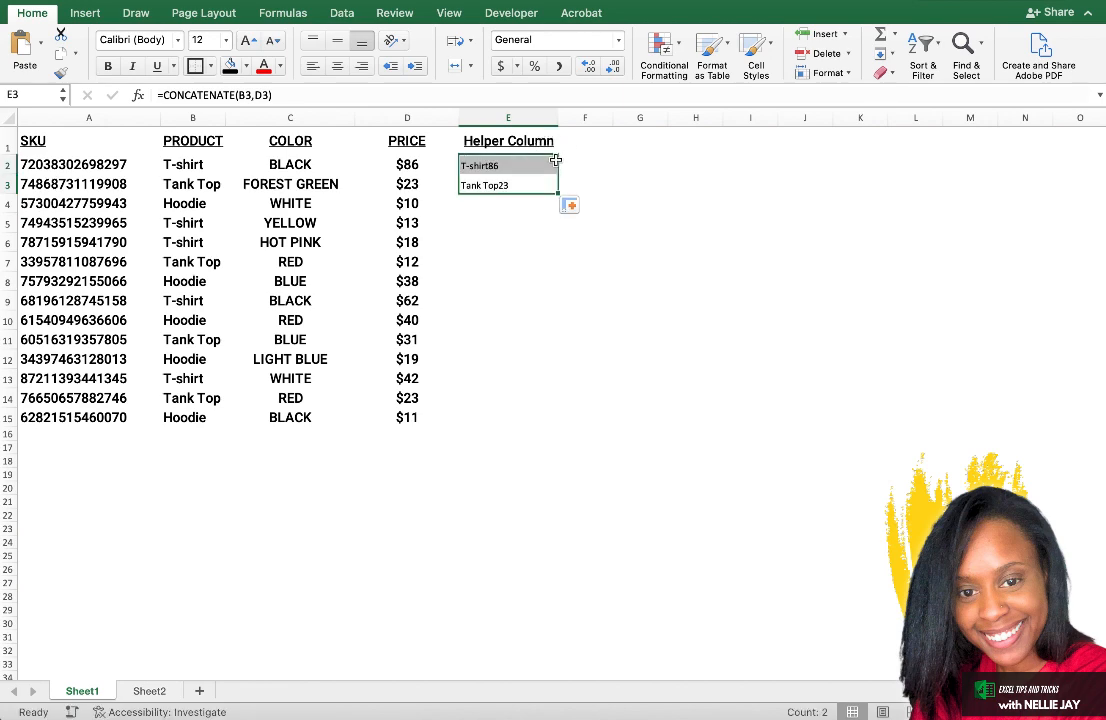
click(538, 165)
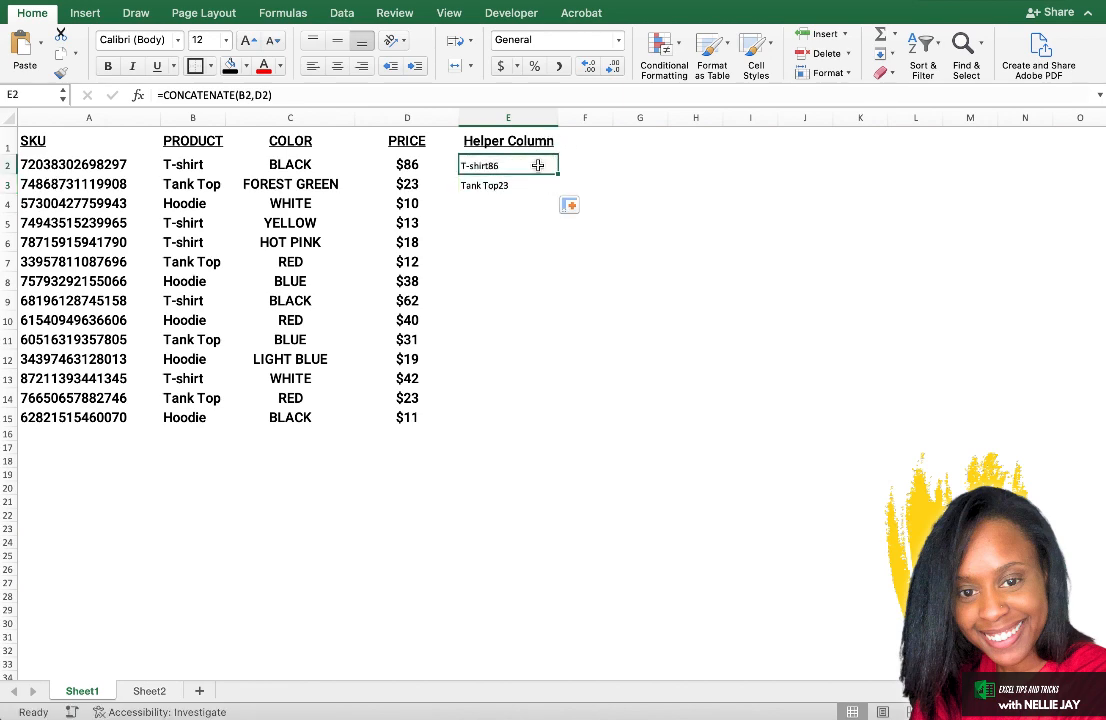
click(520, 184)
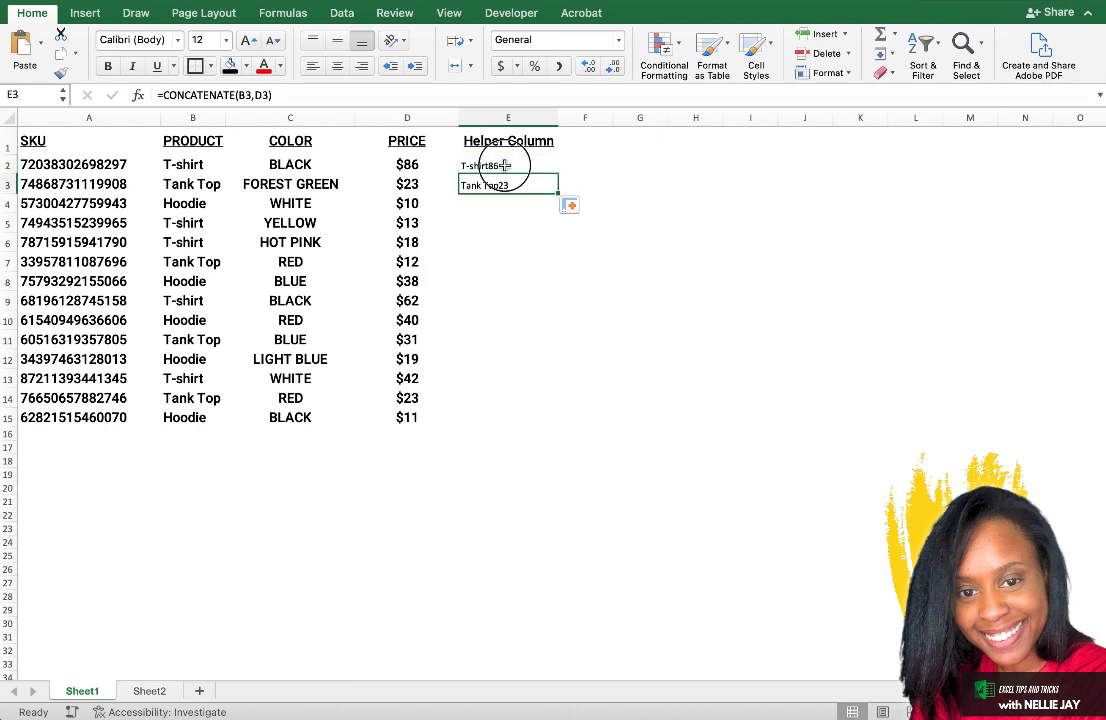
Fill the CONCATENATE formula from E2 down through E15 and spot-check the copied formulas in the Helper Column.
click(506, 165)
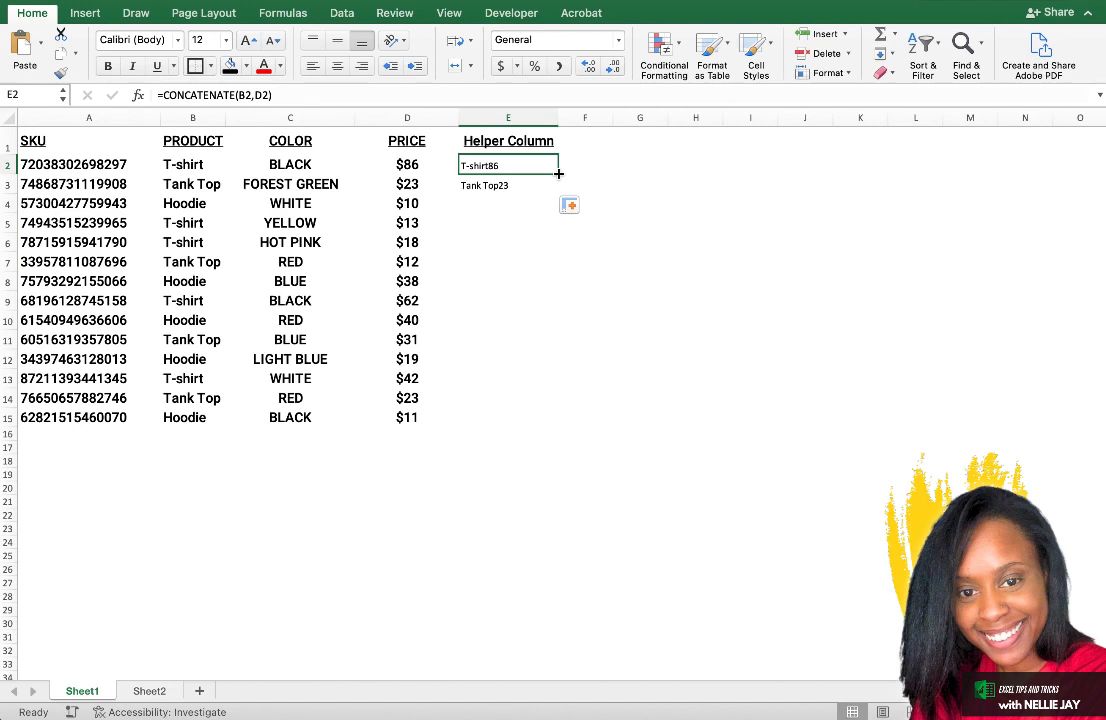
drag(558, 174, 541, 417)
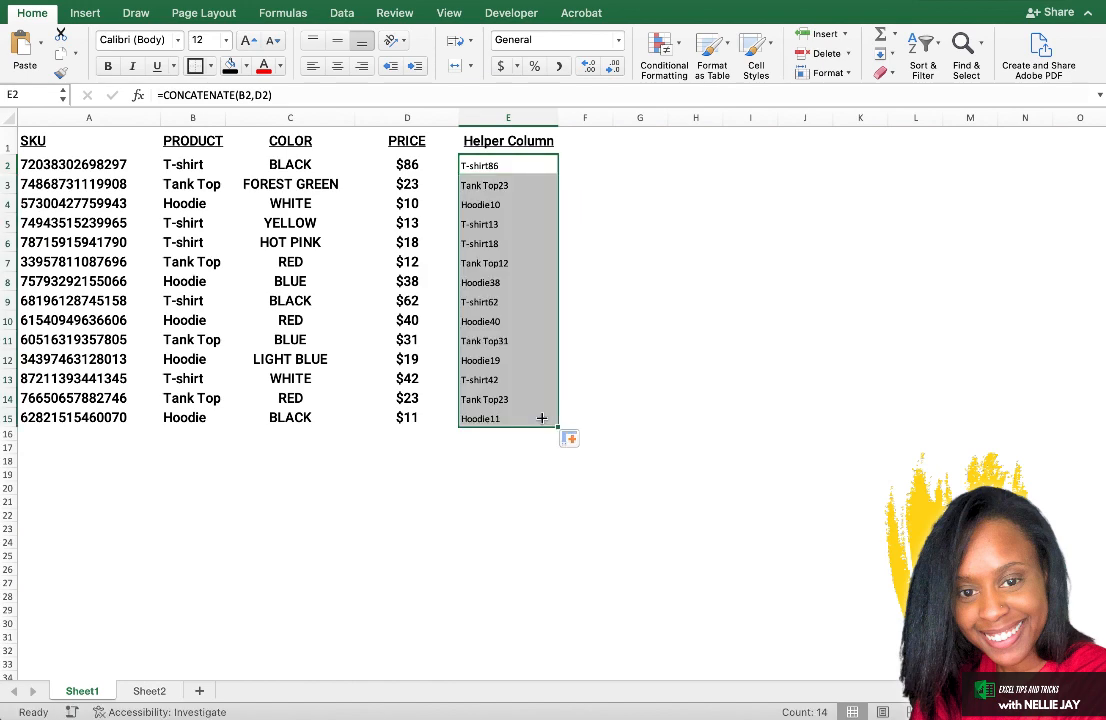
click(501, 378)
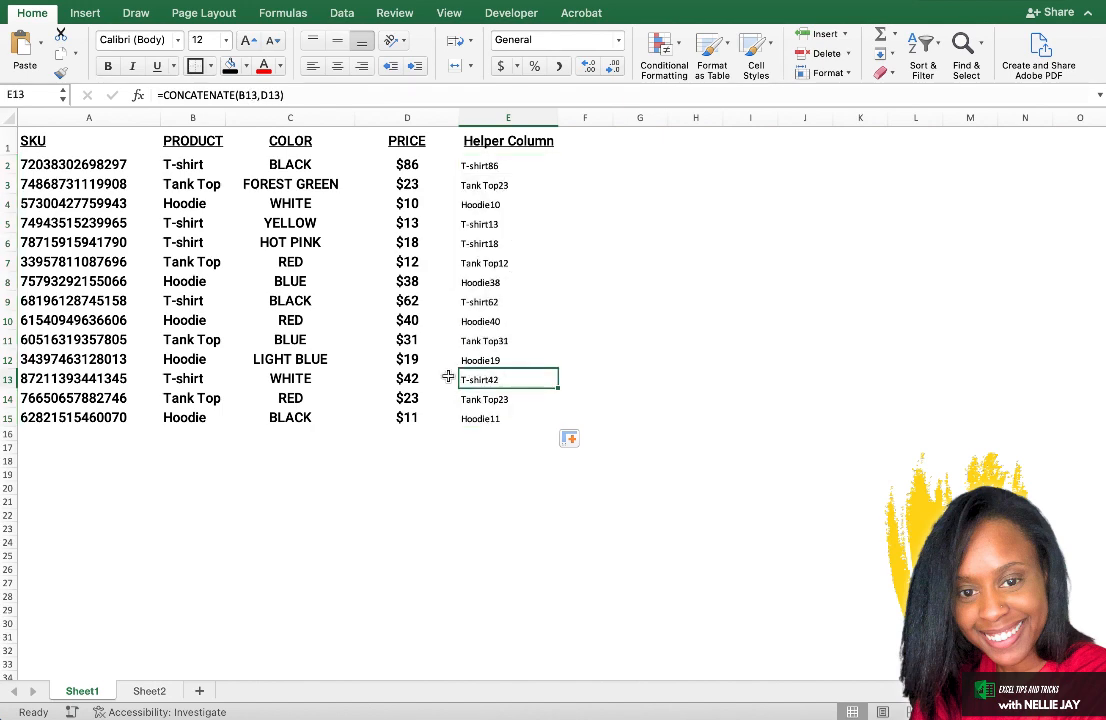
click(506, 359)
click(505, 324)
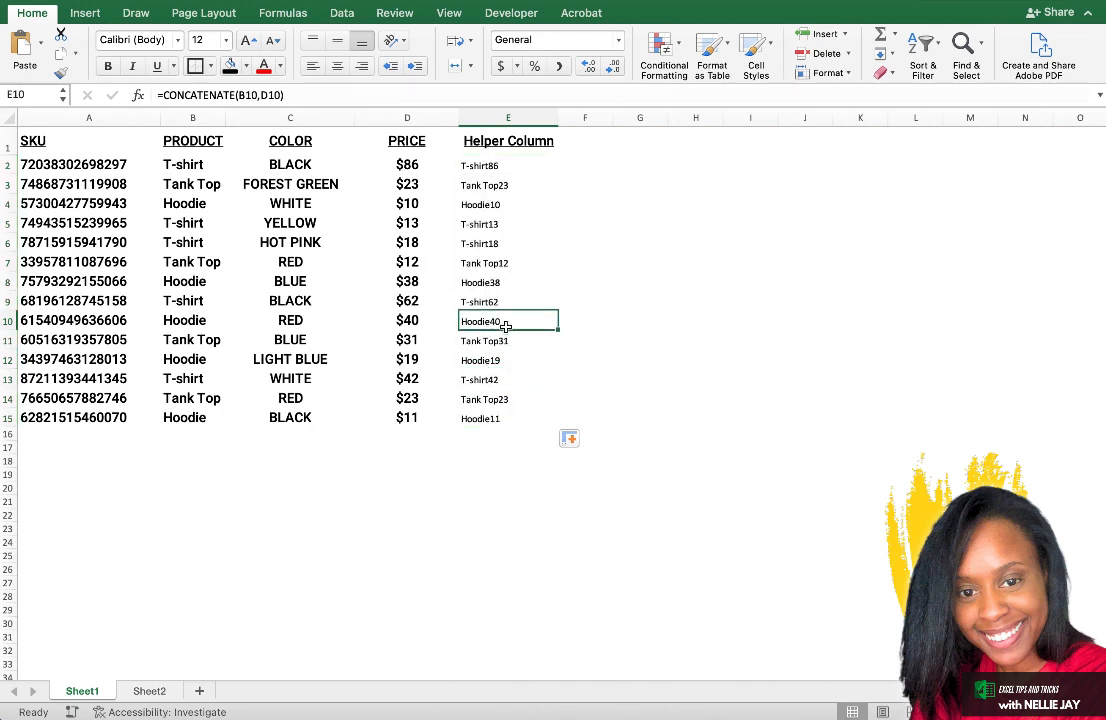
click(505, 301)
click(505, 282)
click(494, 246)
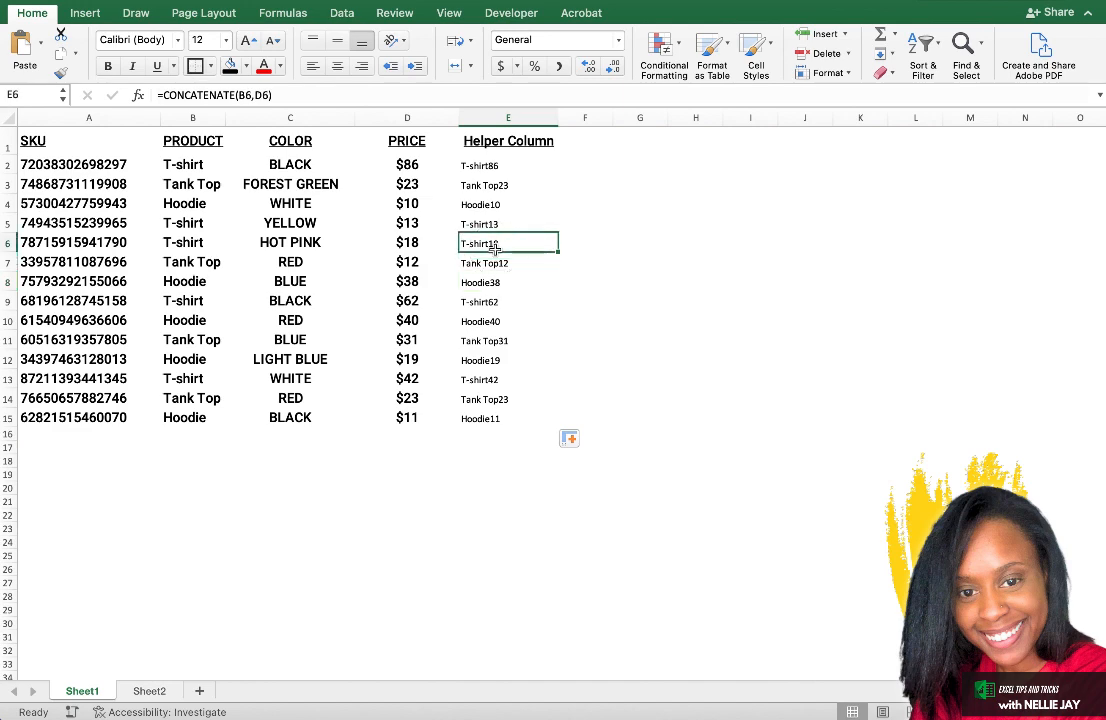
click(498, 205)
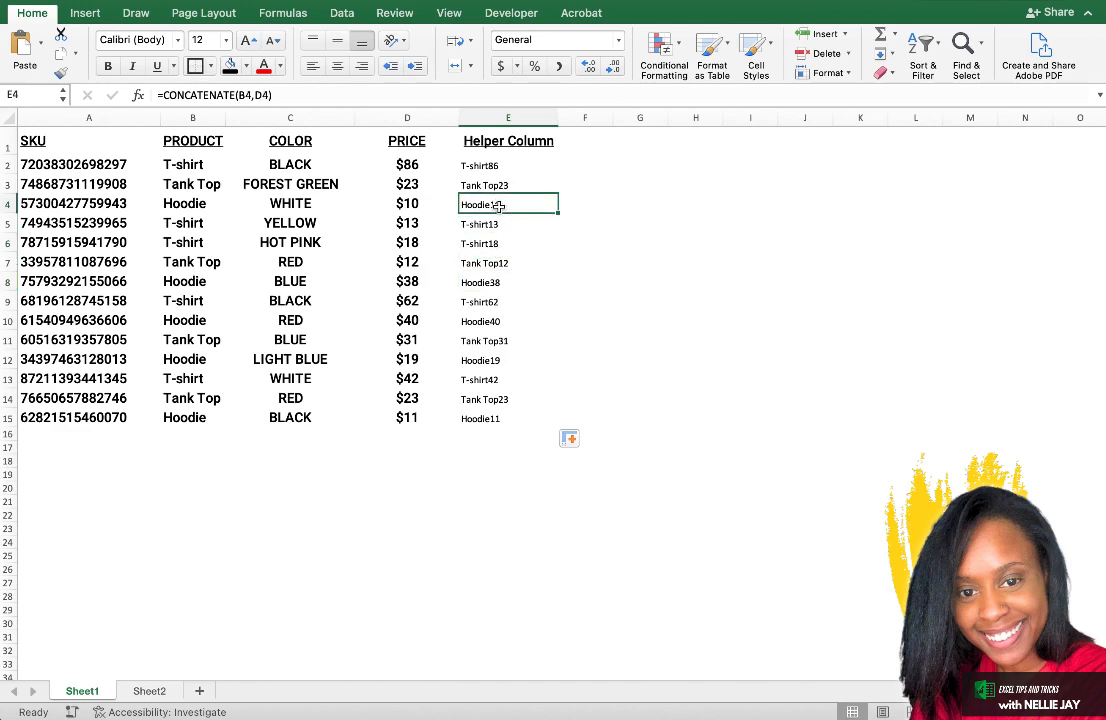
Copy the formatting of the PRICE column D onto the whole Helper Column E, then deselect the column.
click(412, 117)
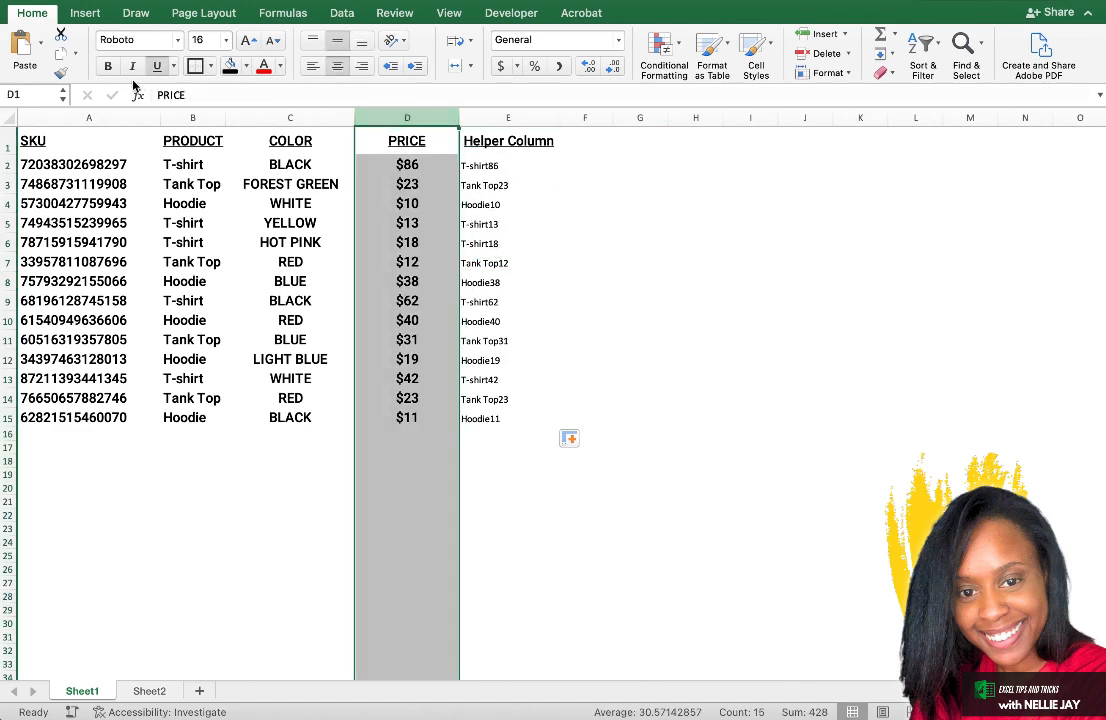
click(61, 72)
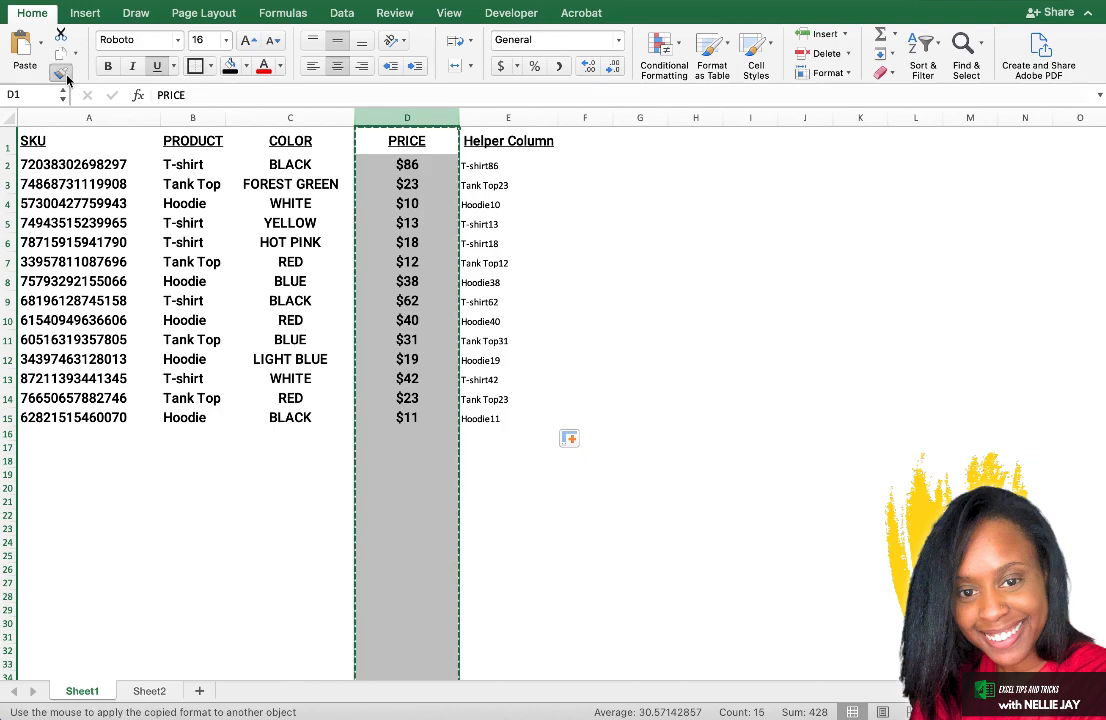
click(514, 118)
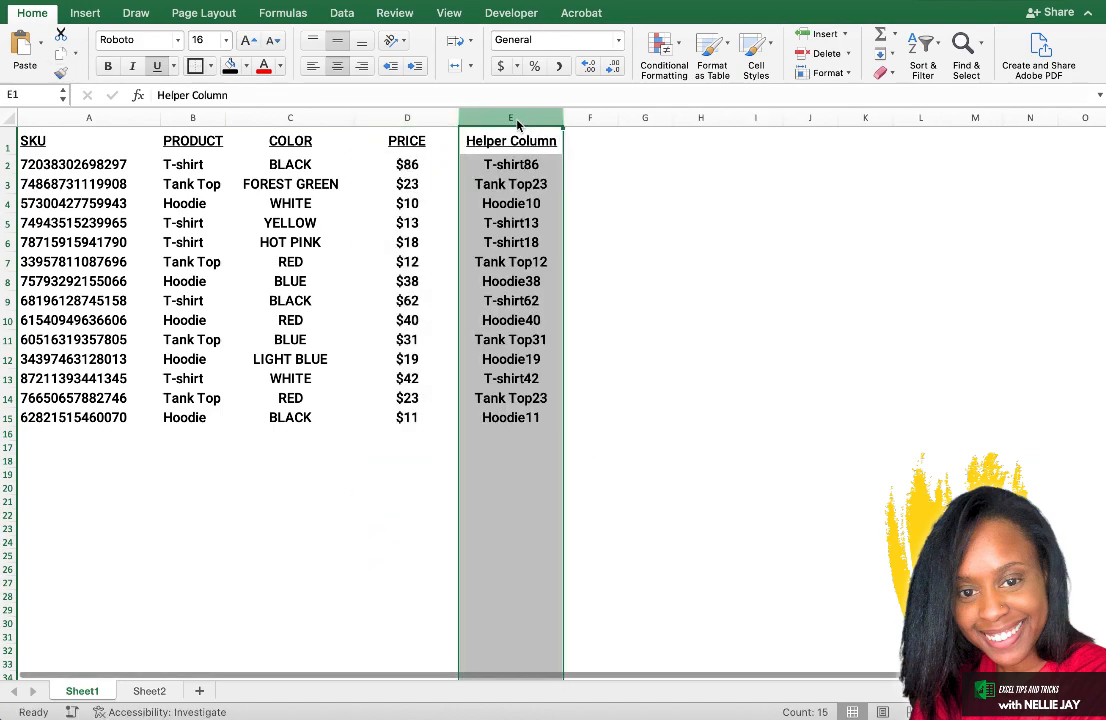
click(589, 183)
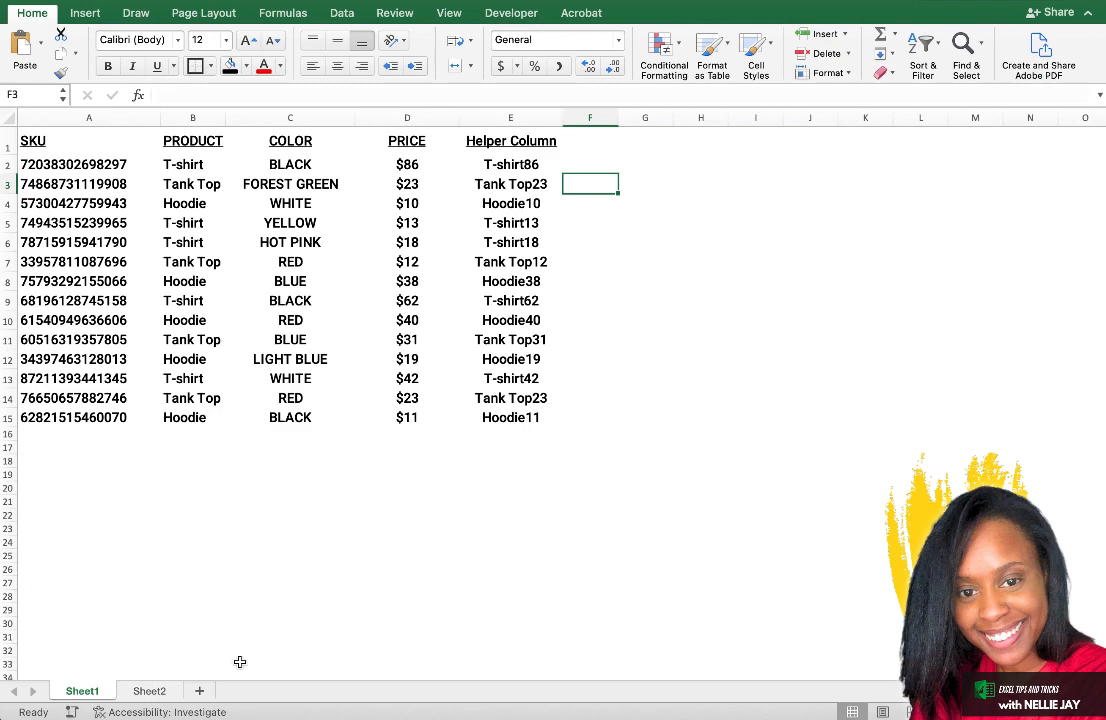
Try to join product and price in cell D2 of Sheet2 with the formula =concantenate(A2,B2).
click(149, 691)
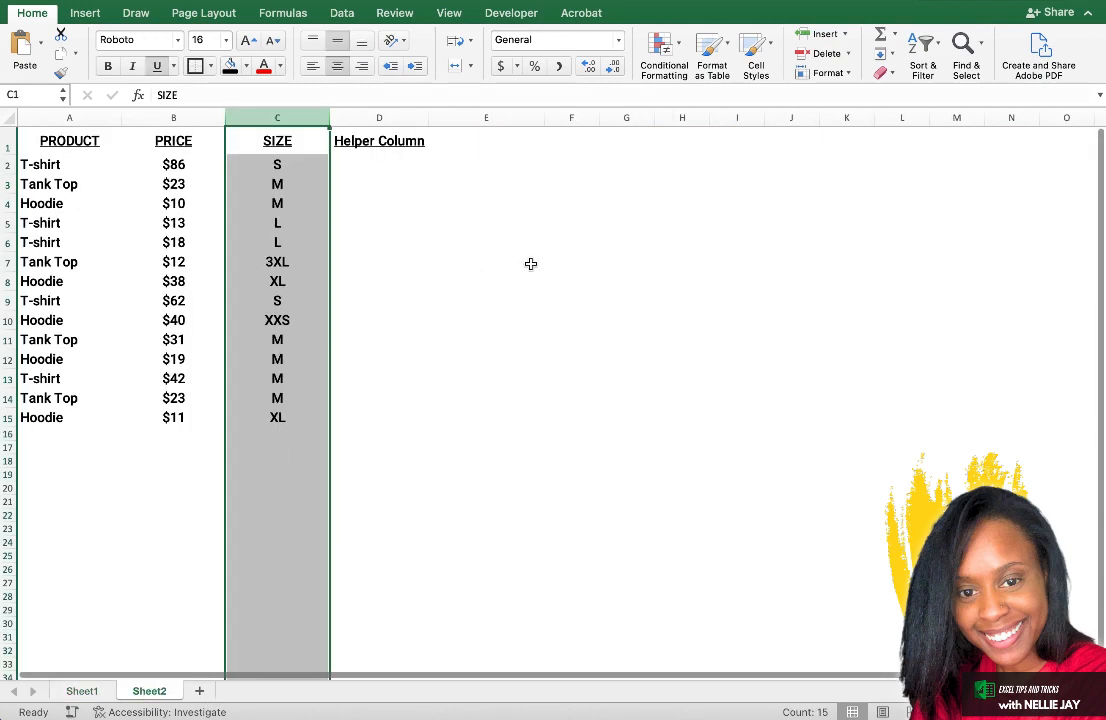
click(363, 160)
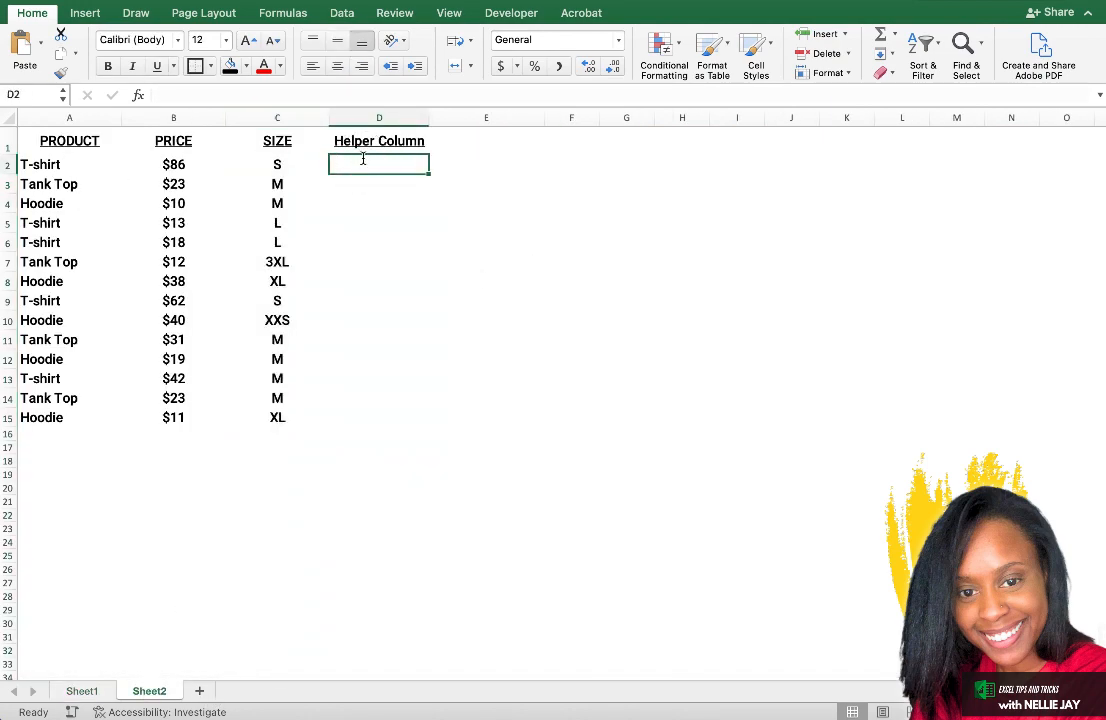
text(=concantenate()
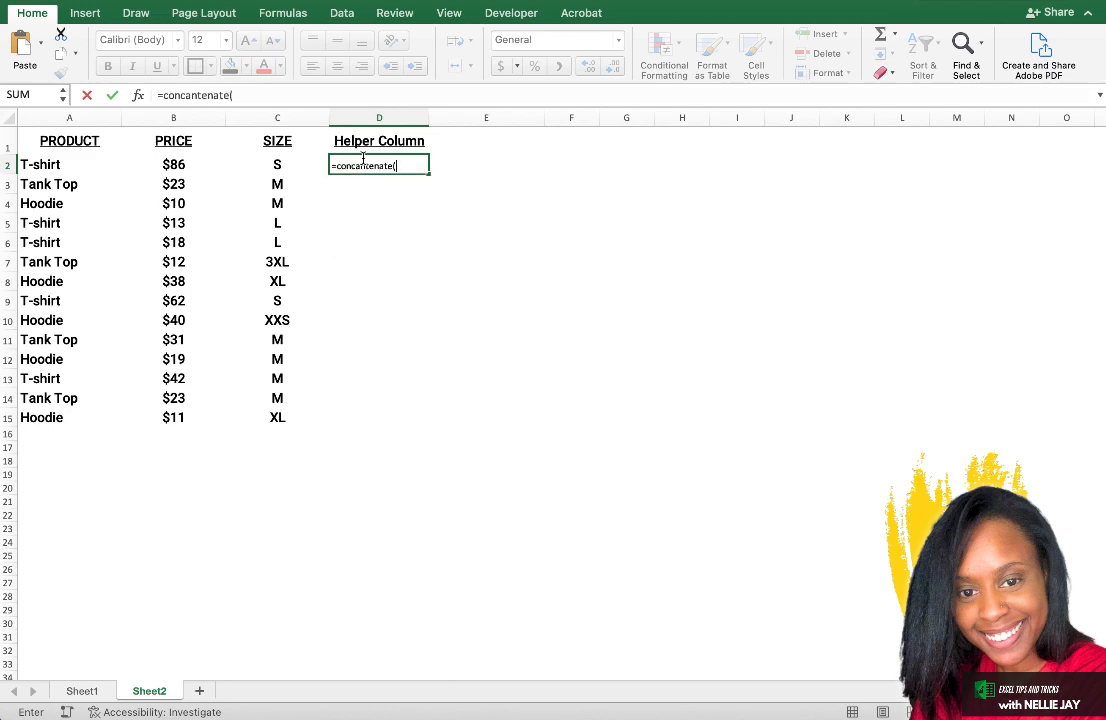
drag(429, 160, 439, 158)
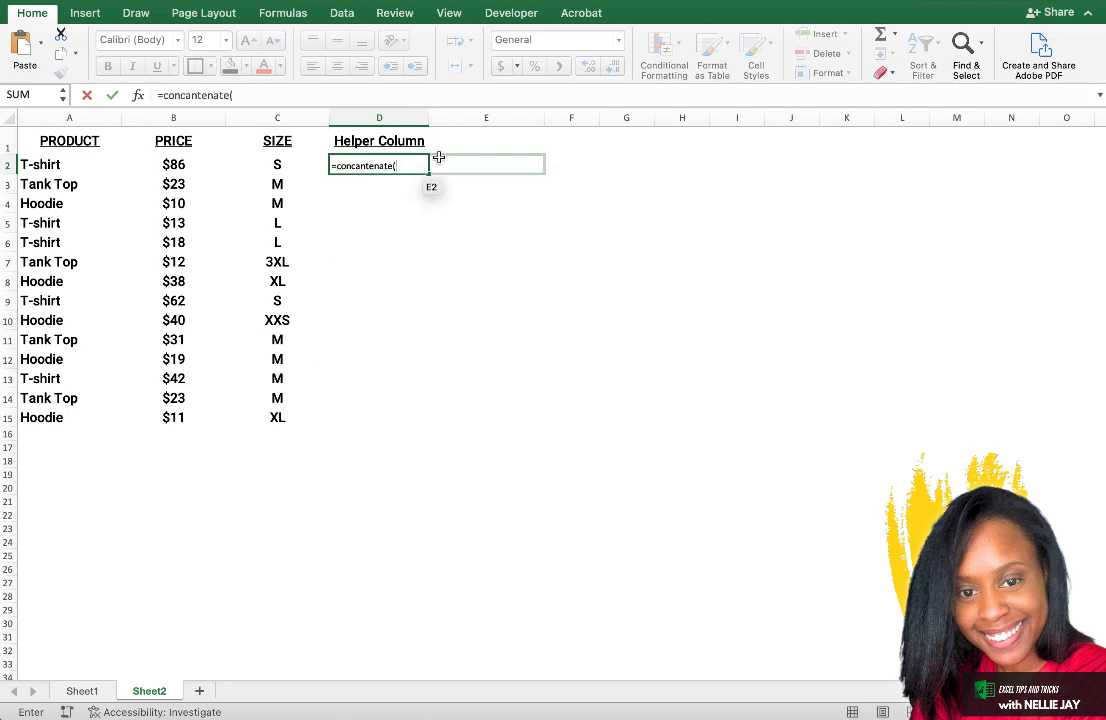
click(371, 166)
click(420, 168)
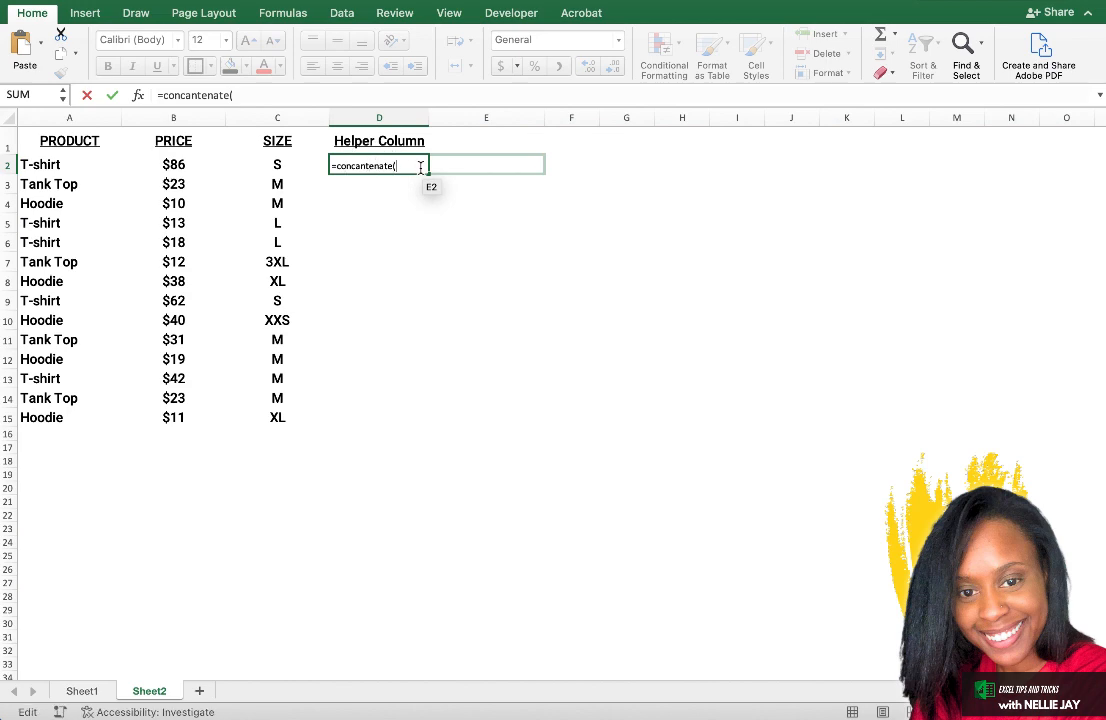
click(89, 162)
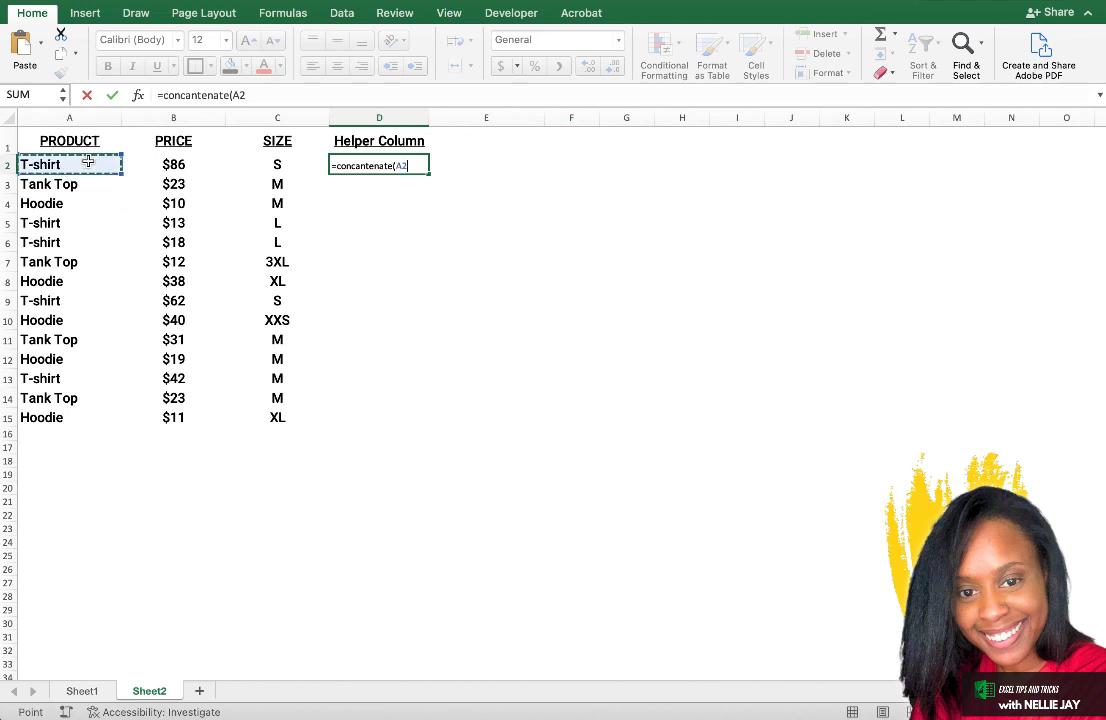
text(,)
click(174, 165)
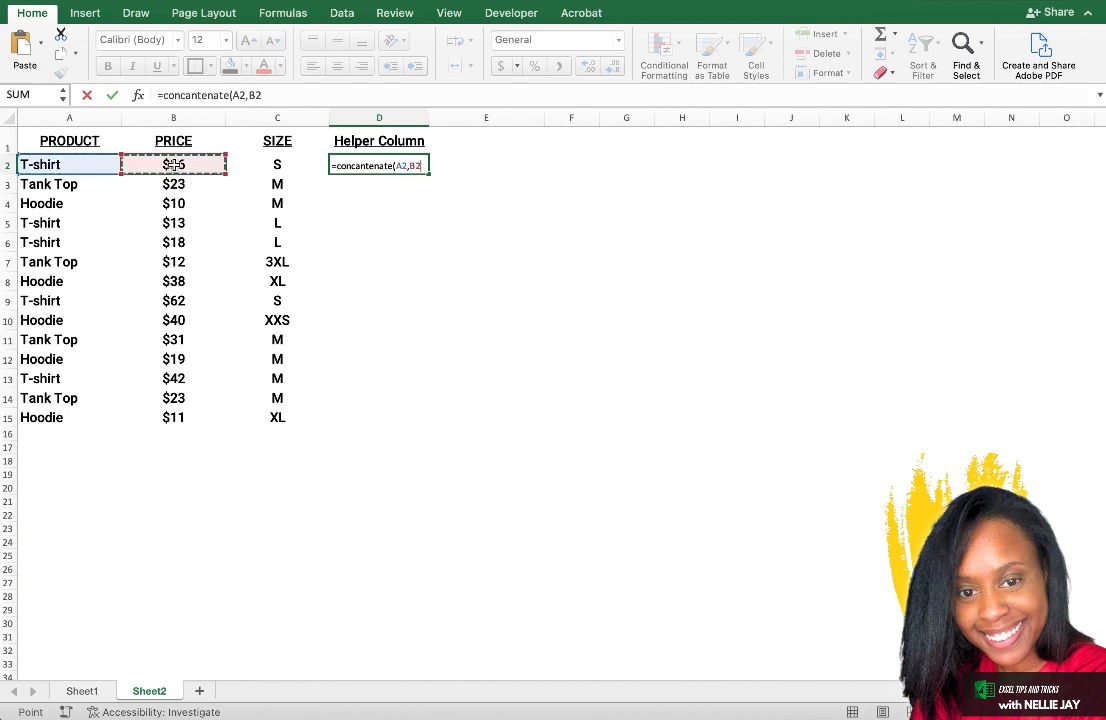
text())
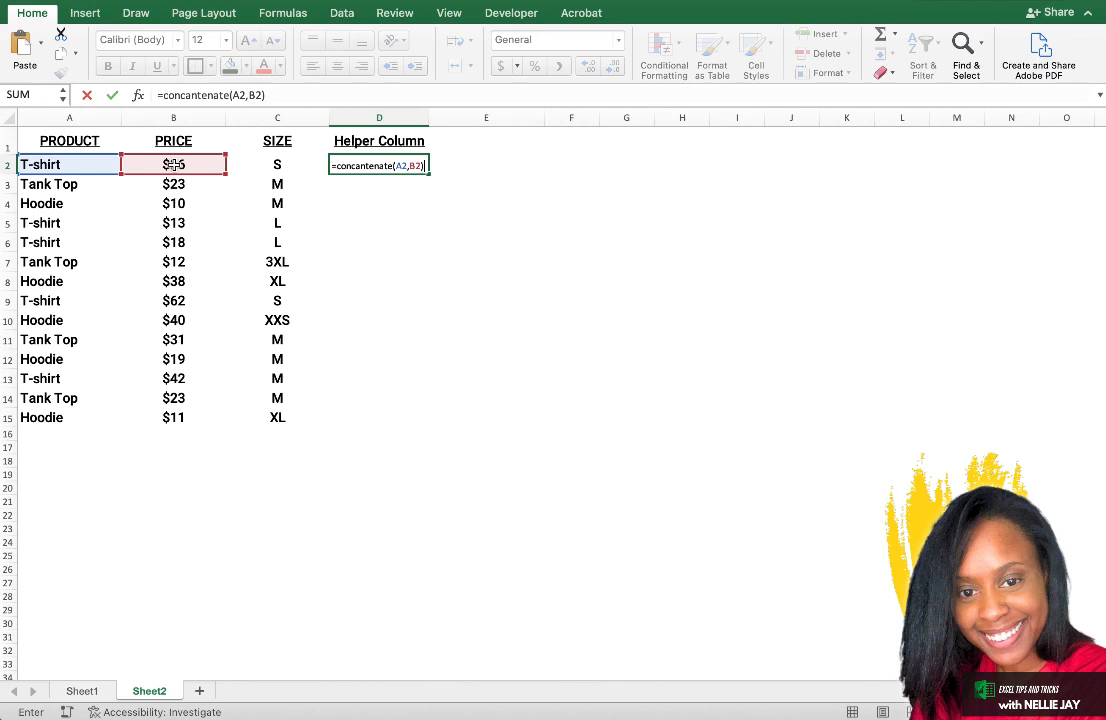
key(Return)
click(398, 166)
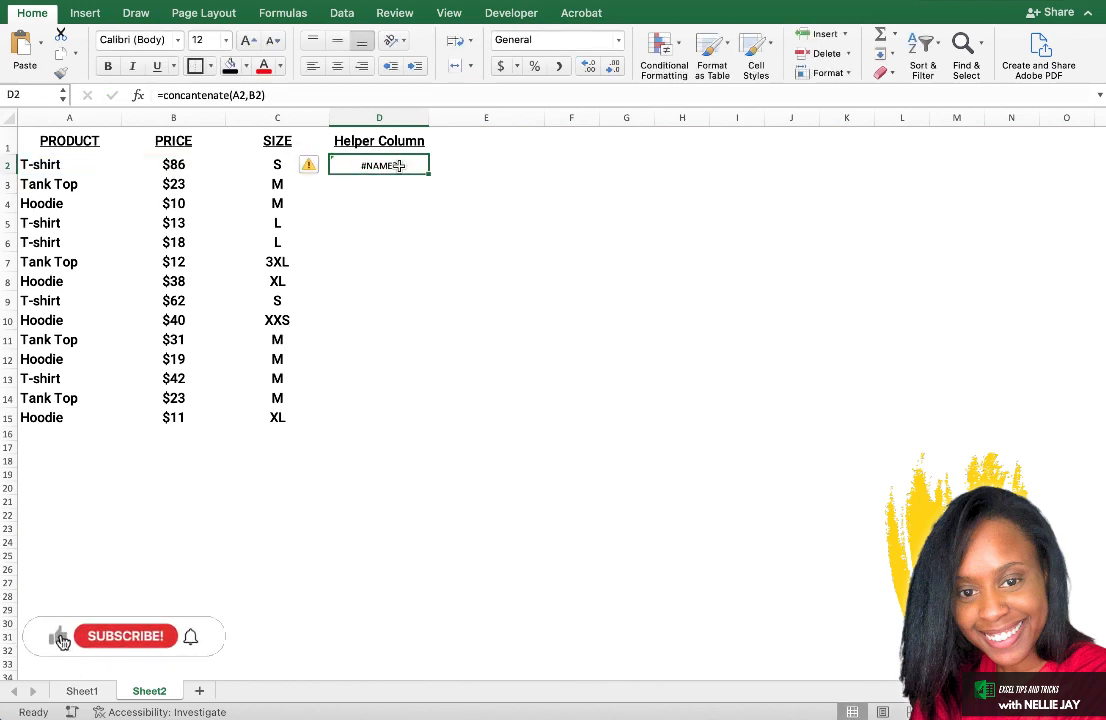
Enter the formula =CONCATENATE(A3,B3) in cell D3 of Sheet2 to join that row's product and price.
click(407, 181)
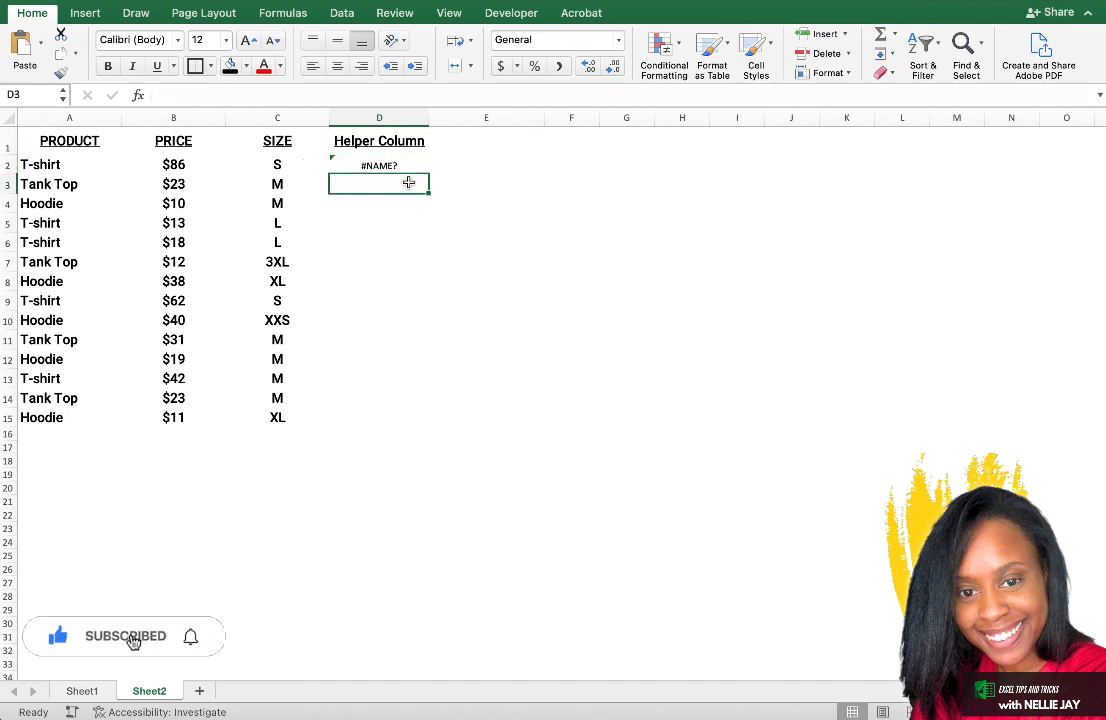
text(=conc)
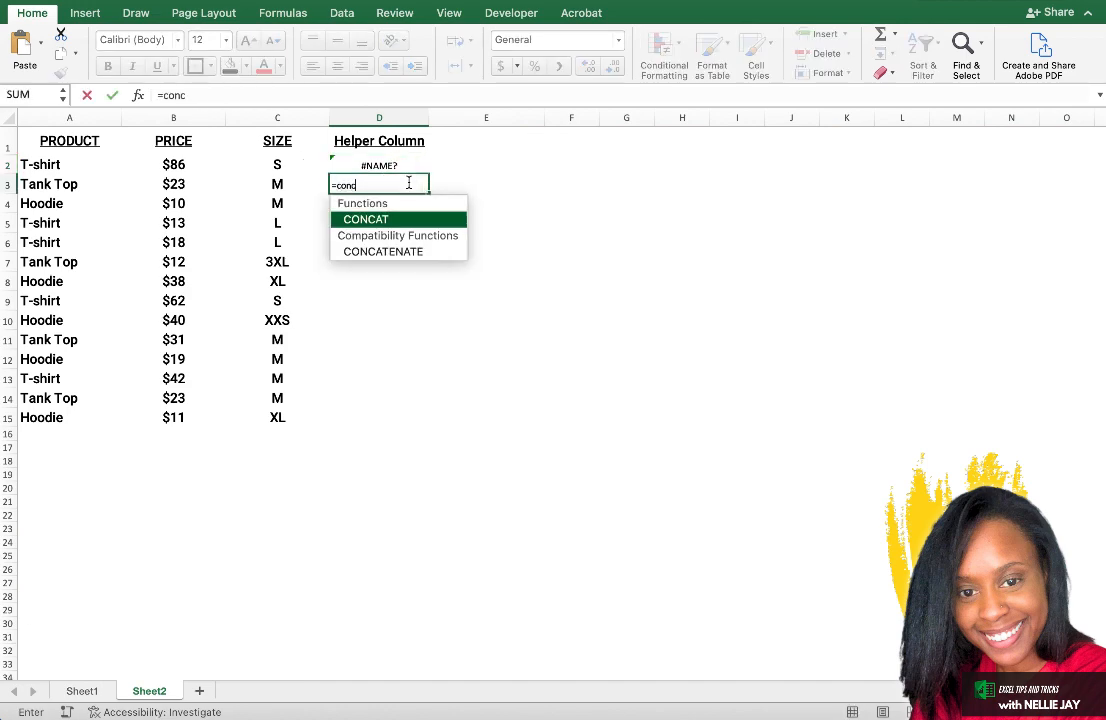
text(atenat)
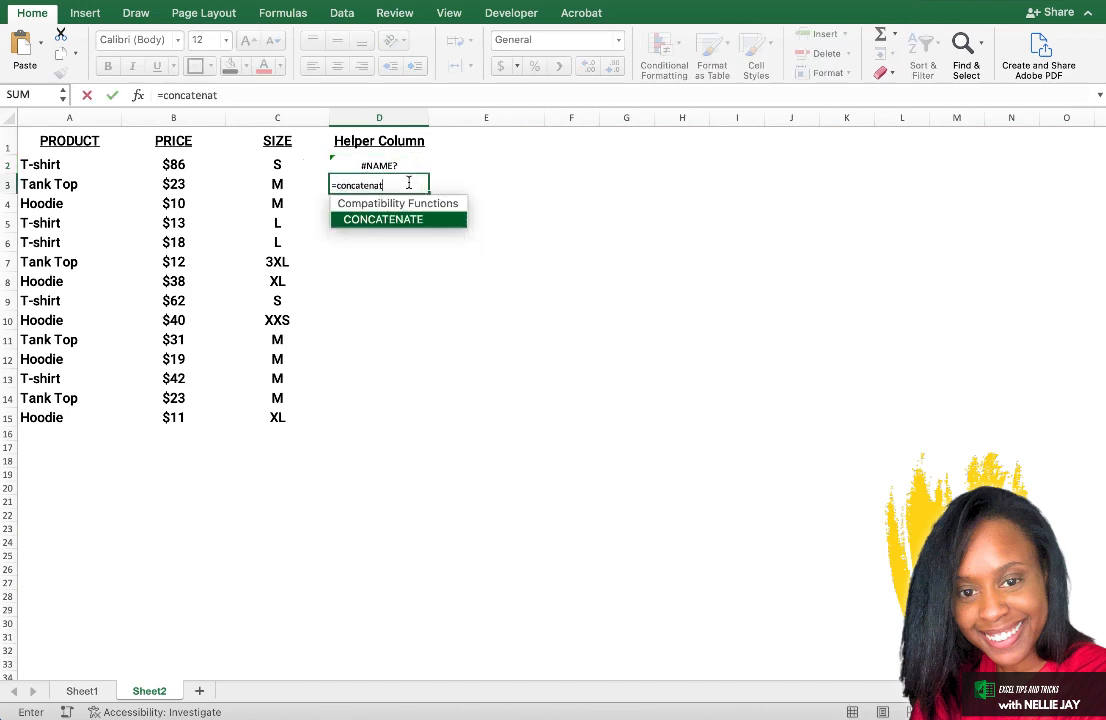
text(e()
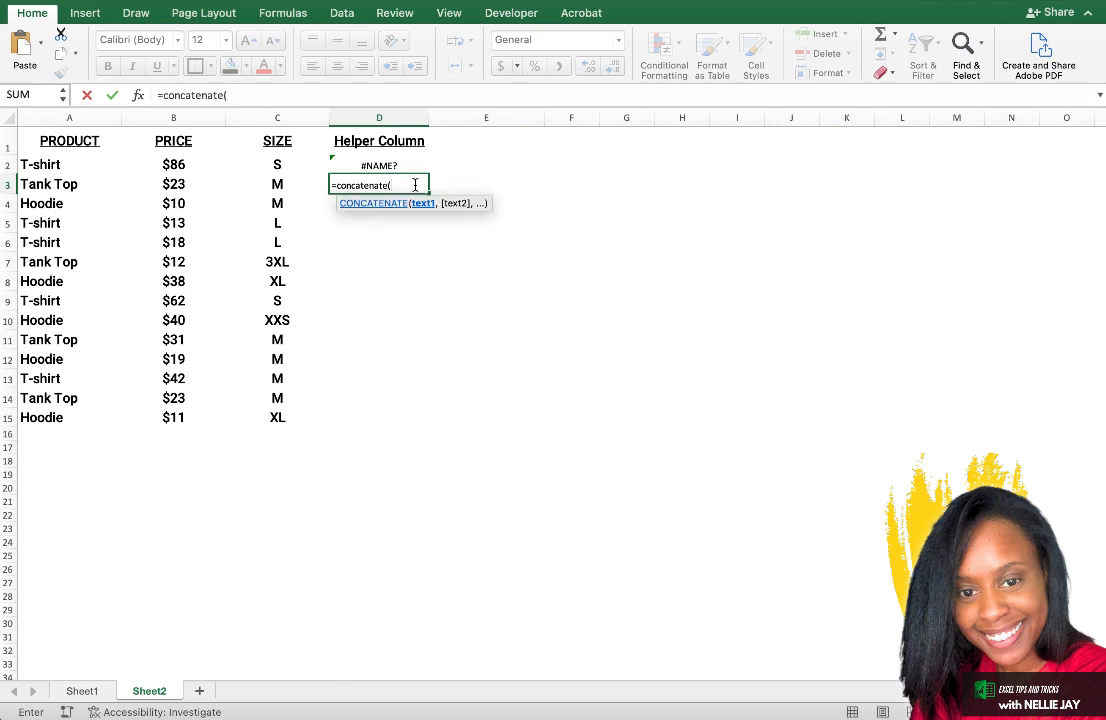
click(74, 184)
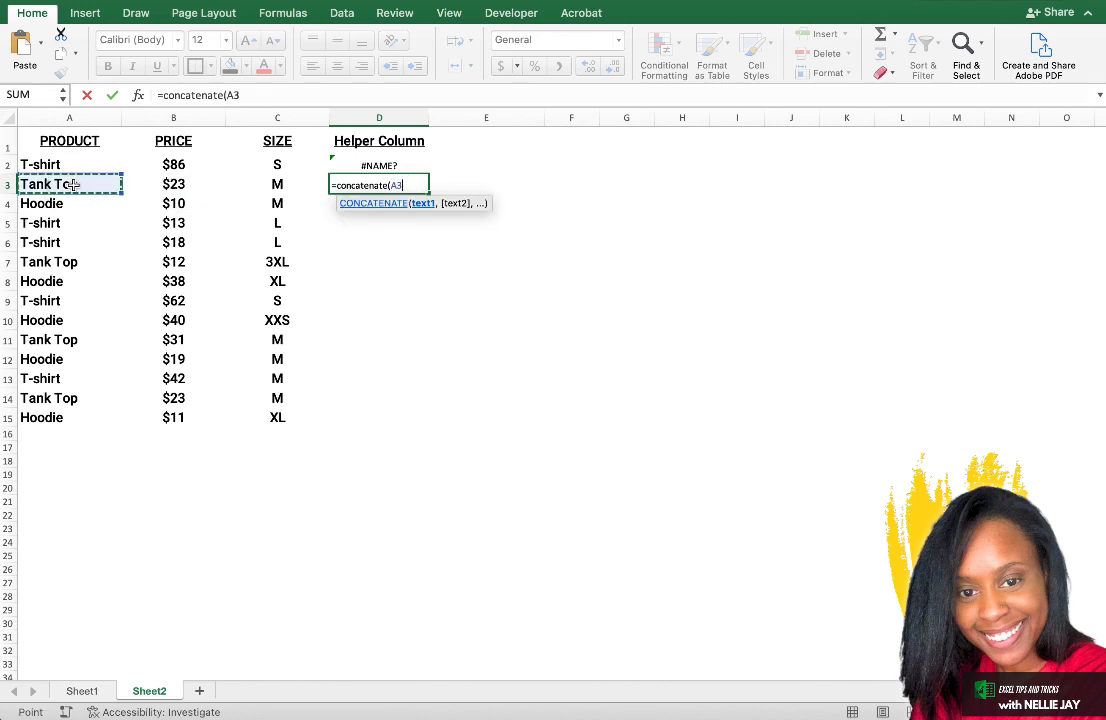
text(,)
click(172, 184)
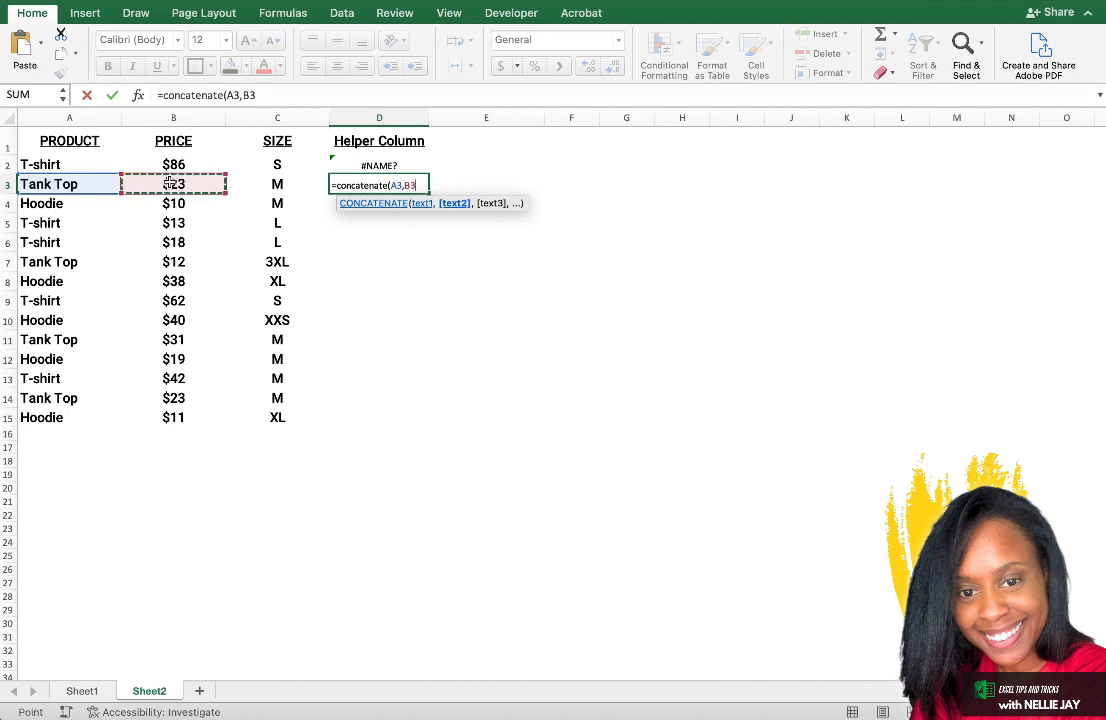
text())
key(Return)
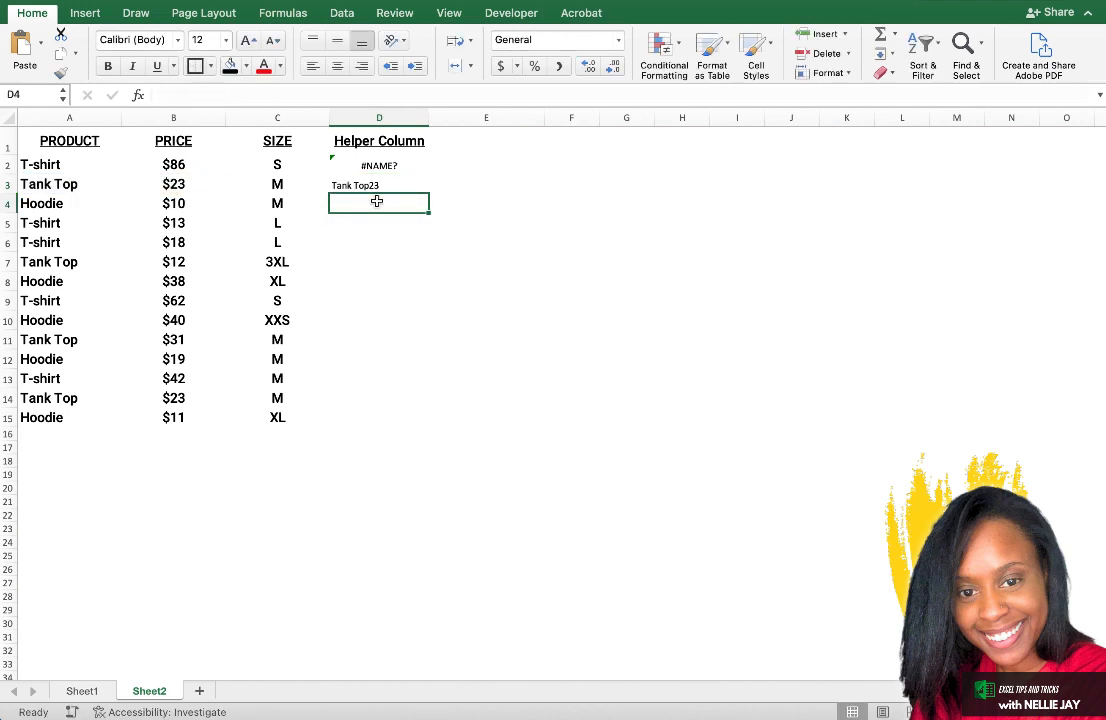
Fill the CONCATENATE formula from D3 up into D2, then from D2 down through D15.
click(414, 188)
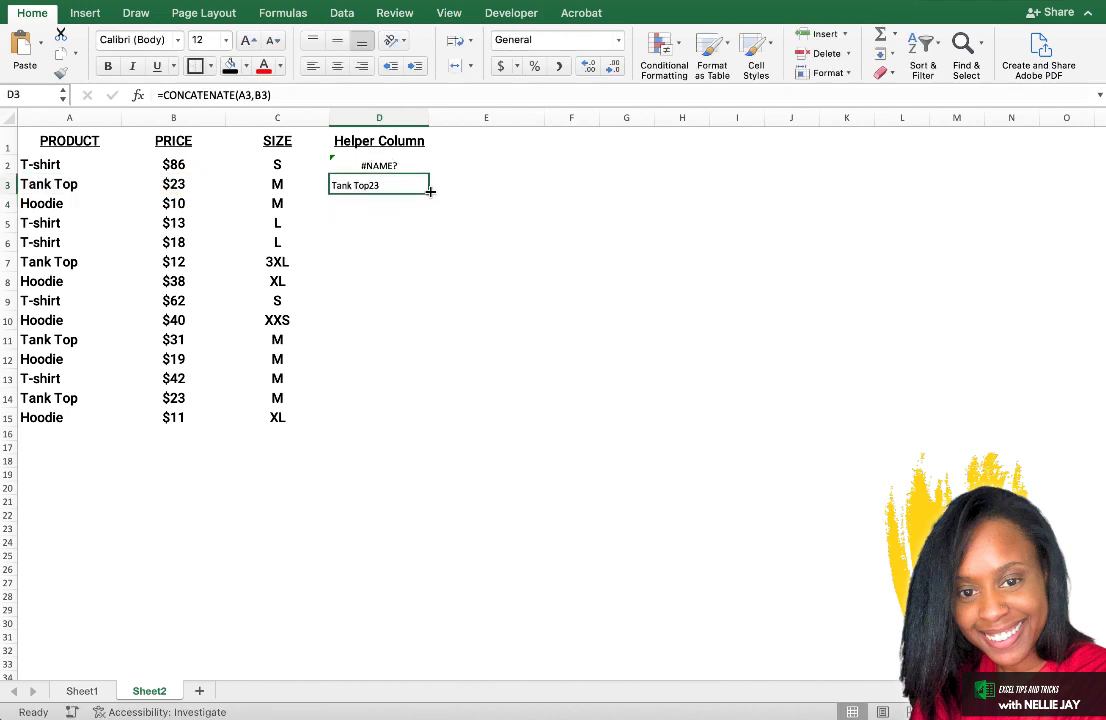
drag(430, 190, 428, 158)
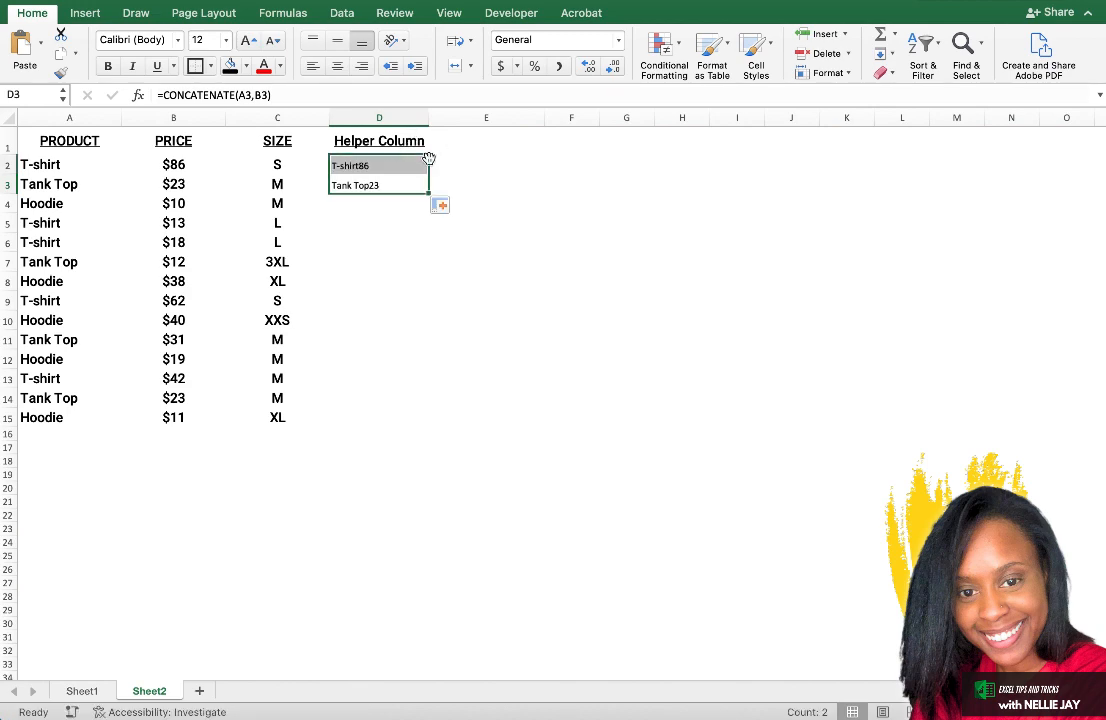
click(412, 185)
click(412, 165)
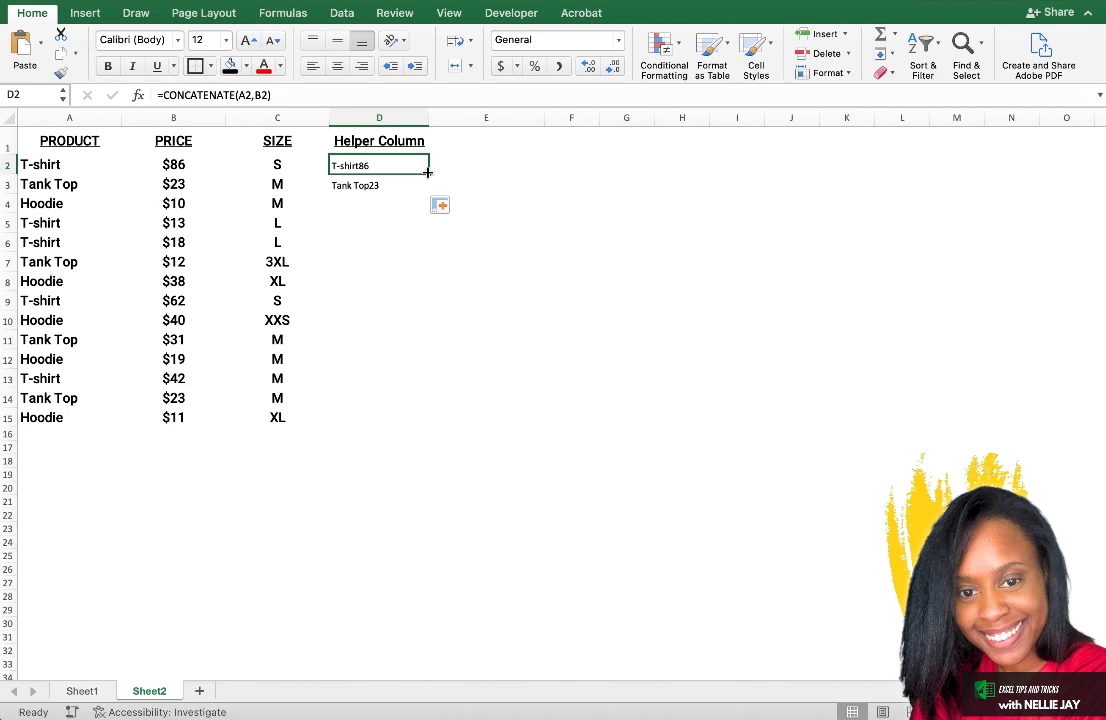
drag(427, 173, 408, 427)
Copy the formatting of the SIZE column C onto the whole Helper Column D, then deselect the column.
click(298, 119)
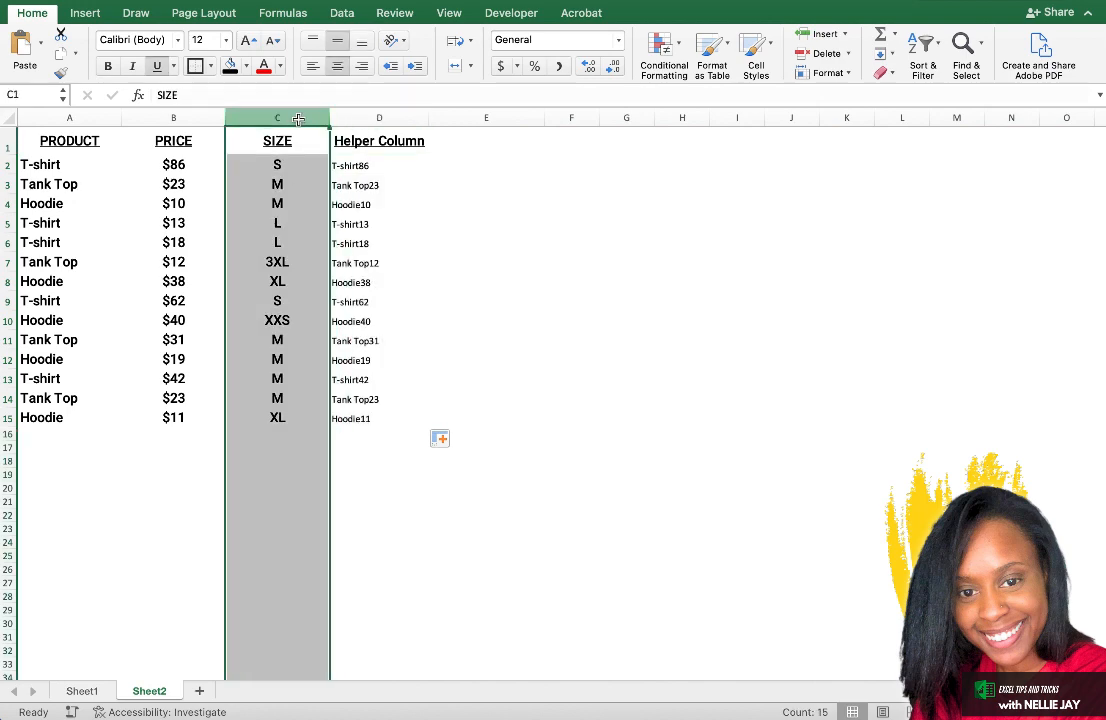
click(61, 78)
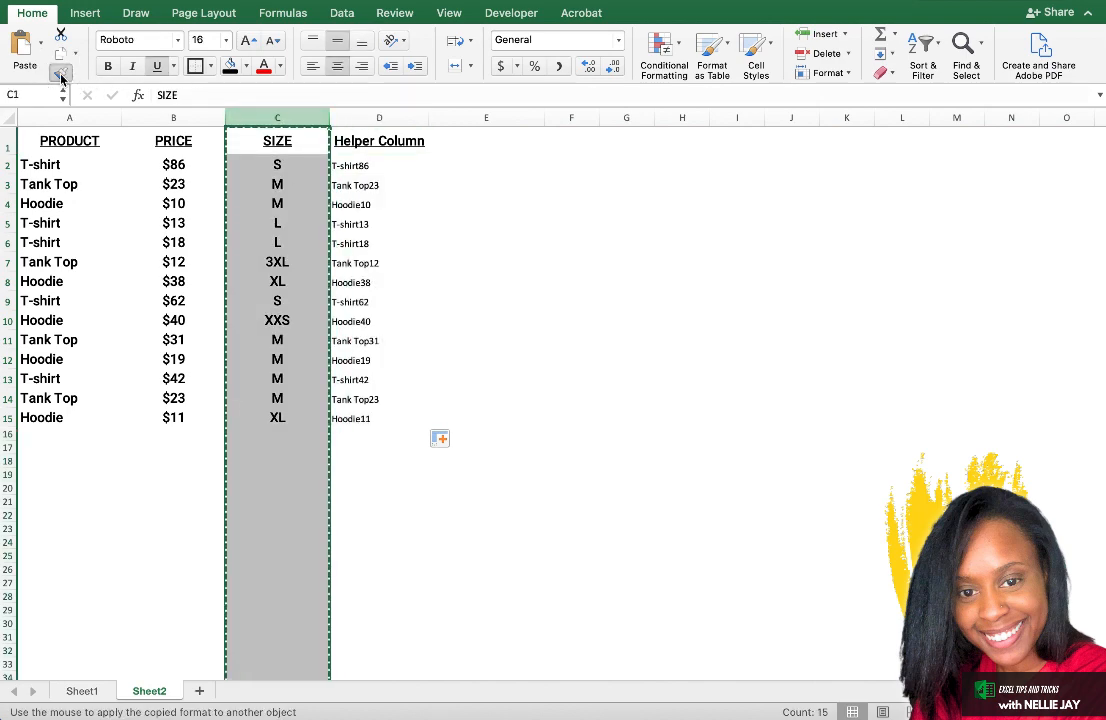
click(378, 117)
click(485, 143)
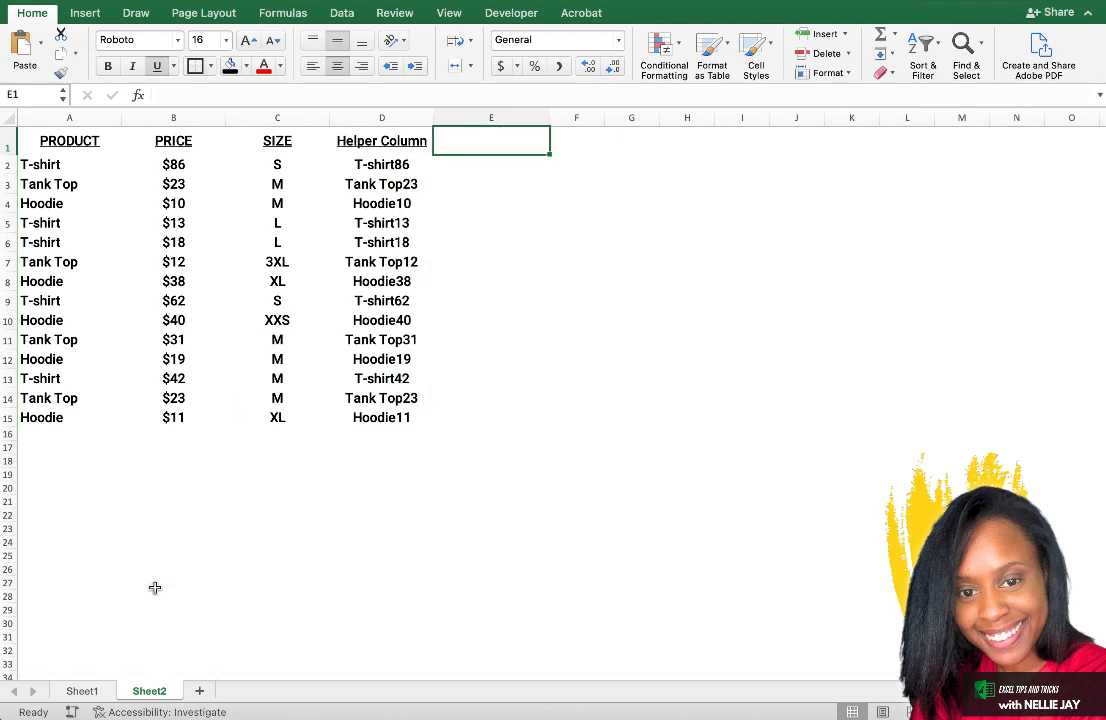
Compare the layouts of Sheet1 and Sheet2, examining the SKU column on Sheet1 and the empty column E on Sheet2.
click(83, 690)
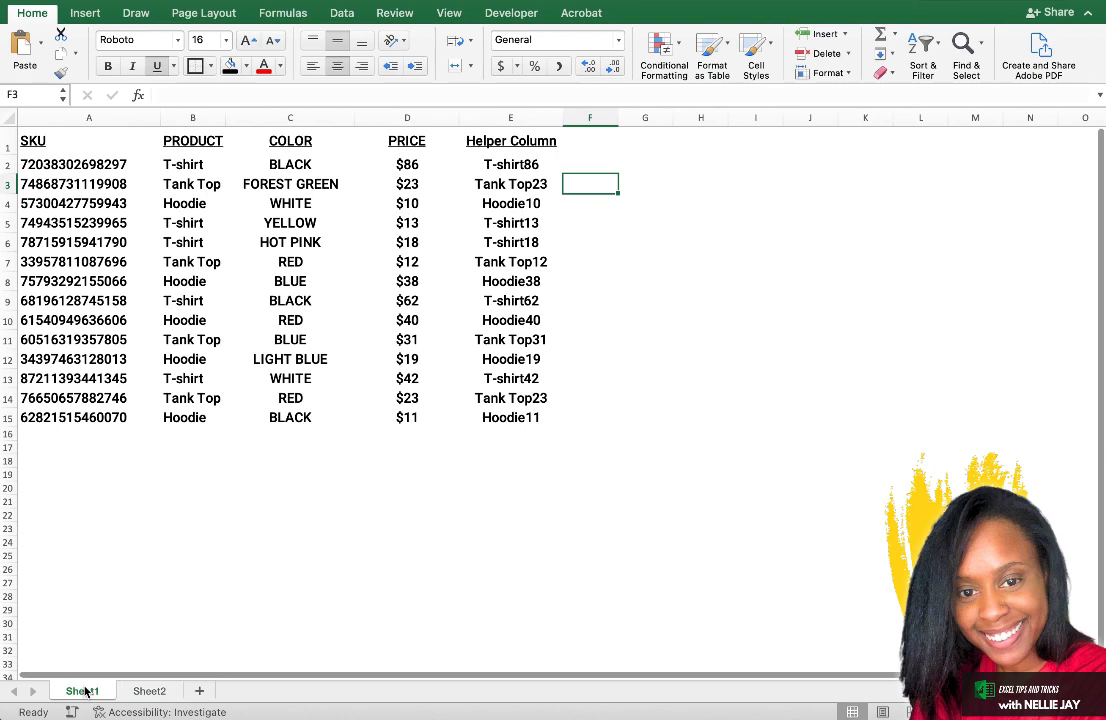
click(148, 691)
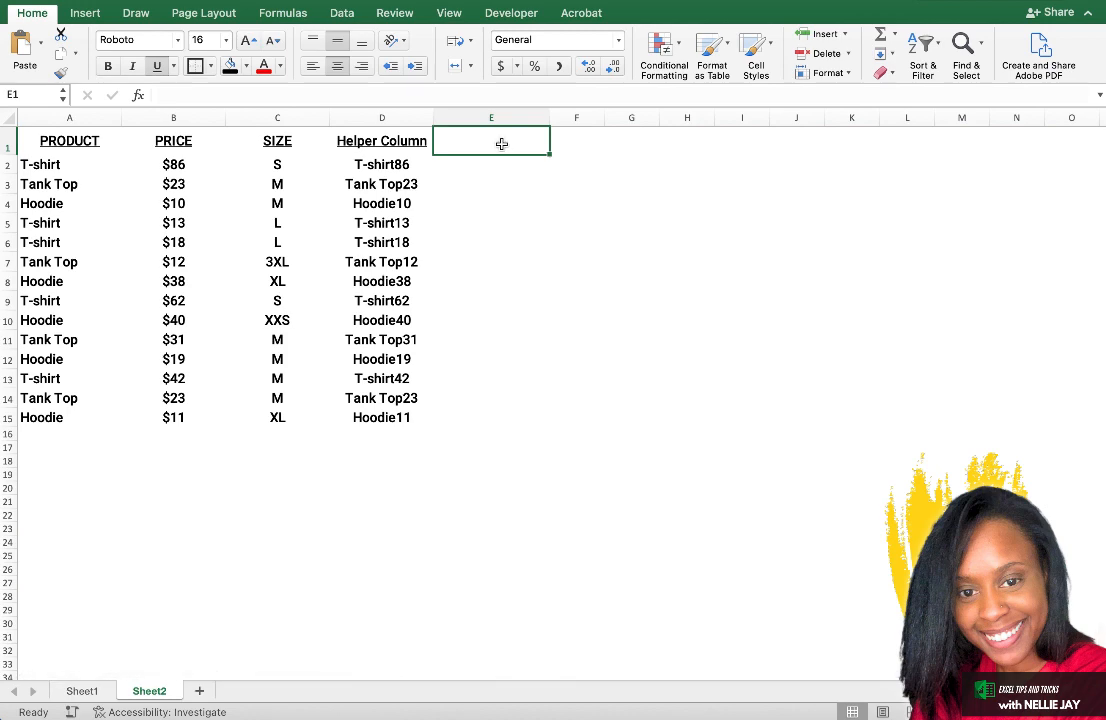
click(80, 690)
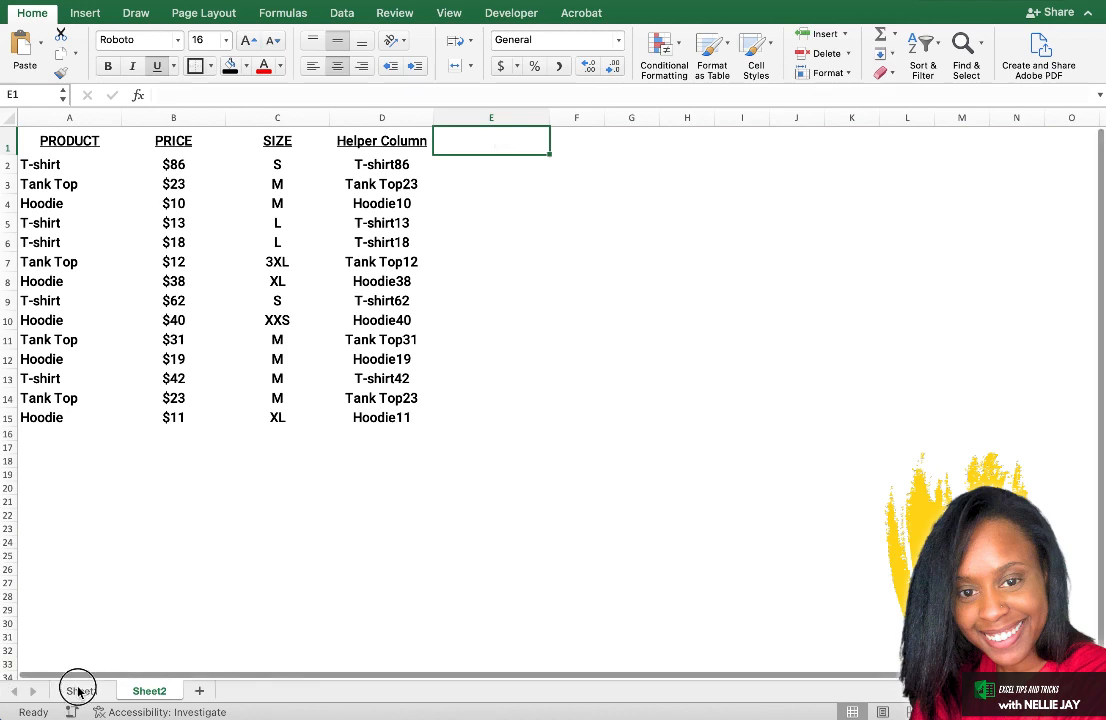
click(121, 113)
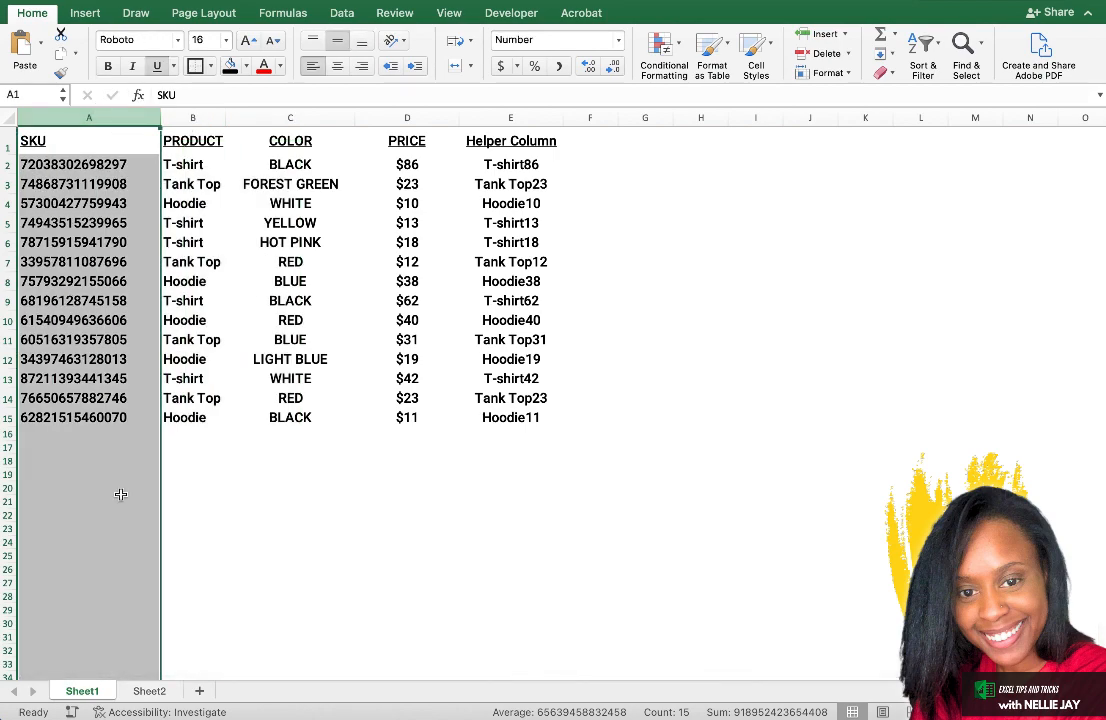
click(192, 623)
click(149, 692)
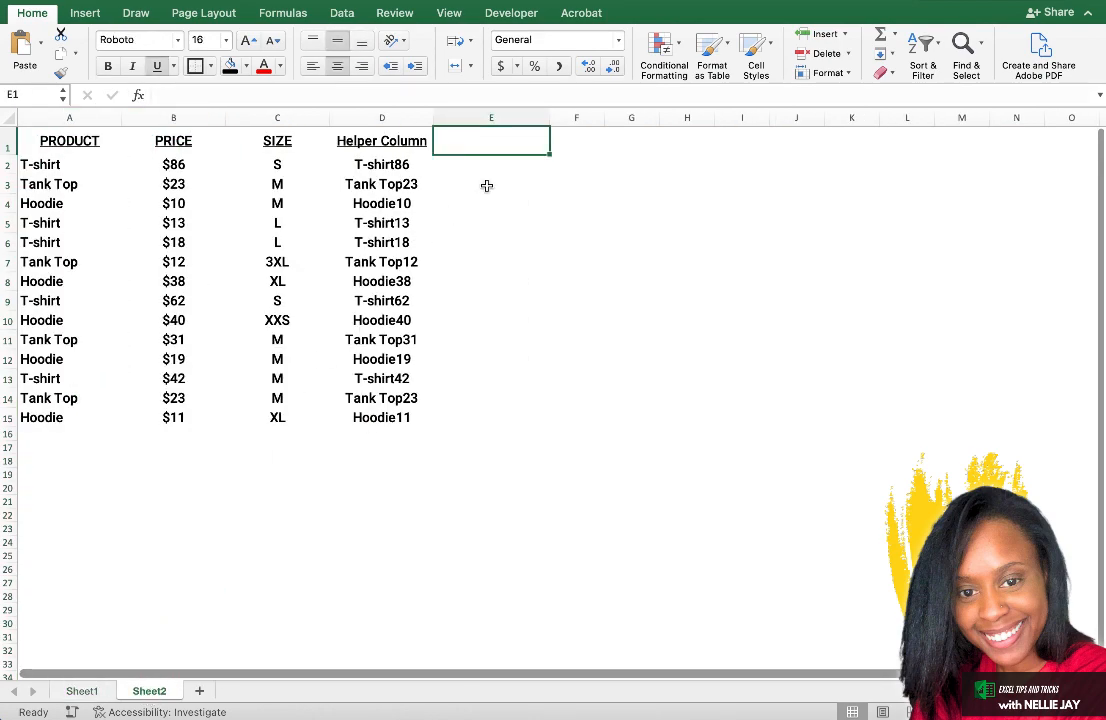
click(496, 117)
click(497, 146)
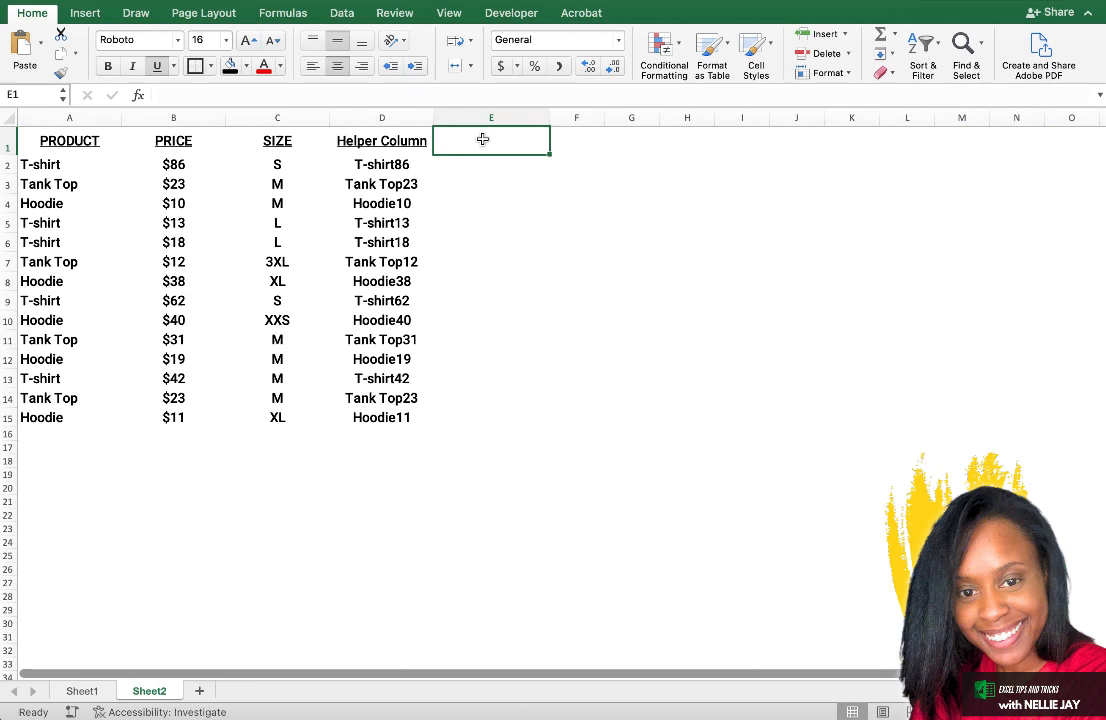
Compare the first-row helper values on both sheets and the matching SKU on Sheet1, ending on Sheet2's empty cell E2.
click(474, 161)
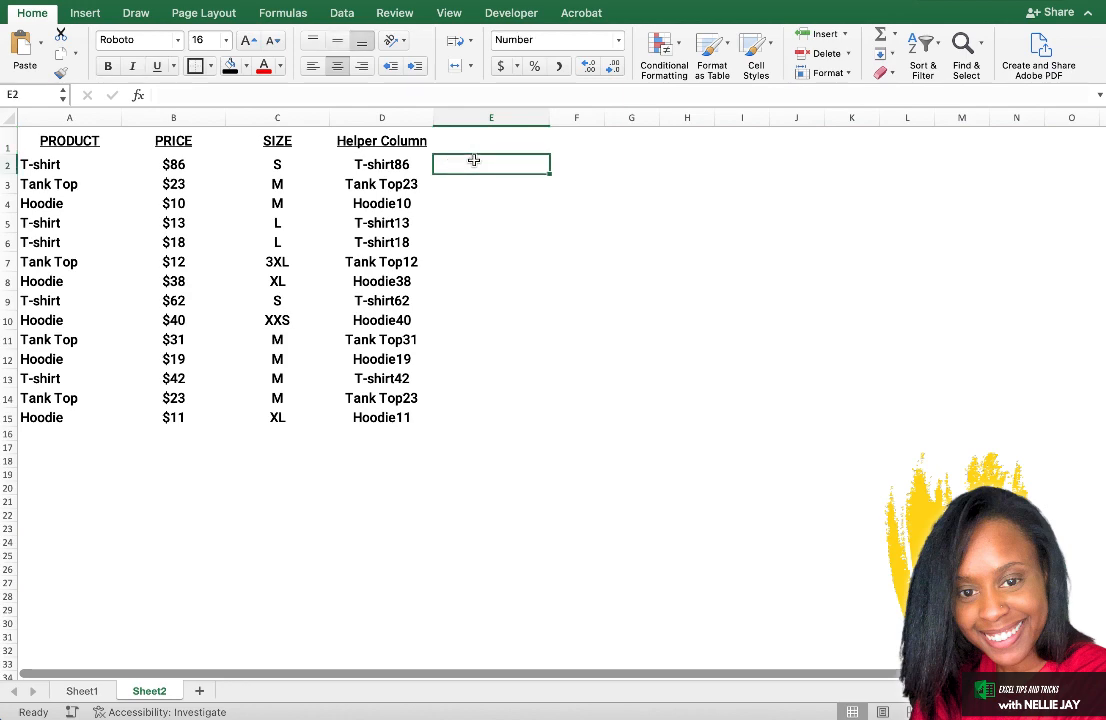
click(380, 163)
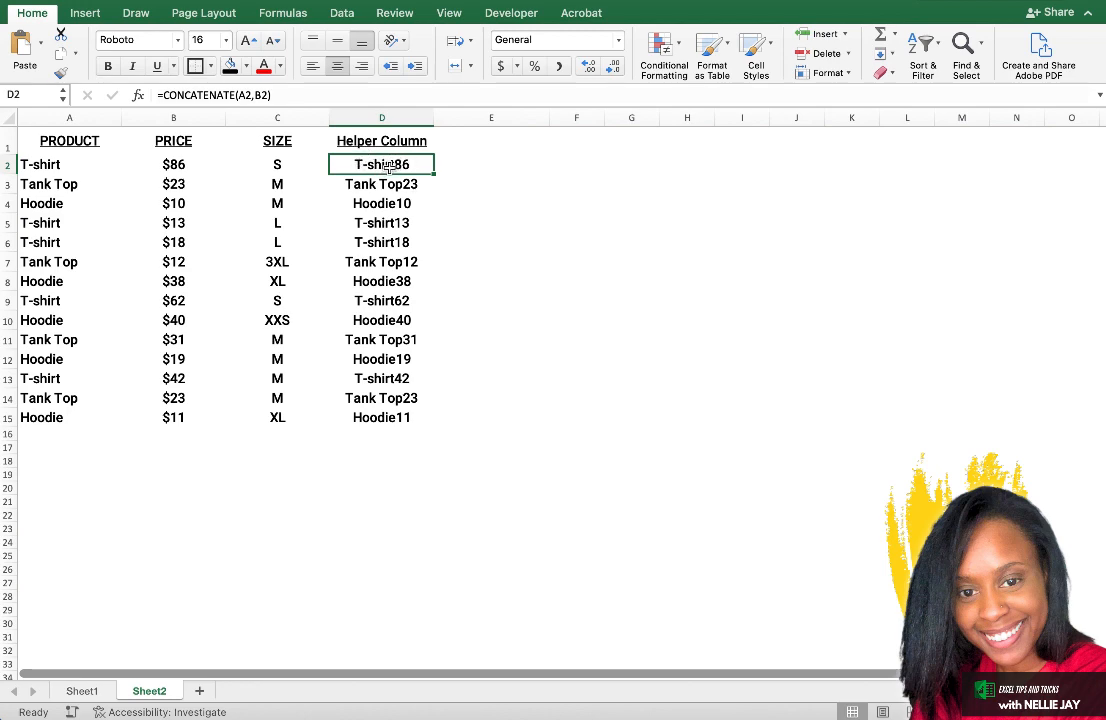
click(84, 691)
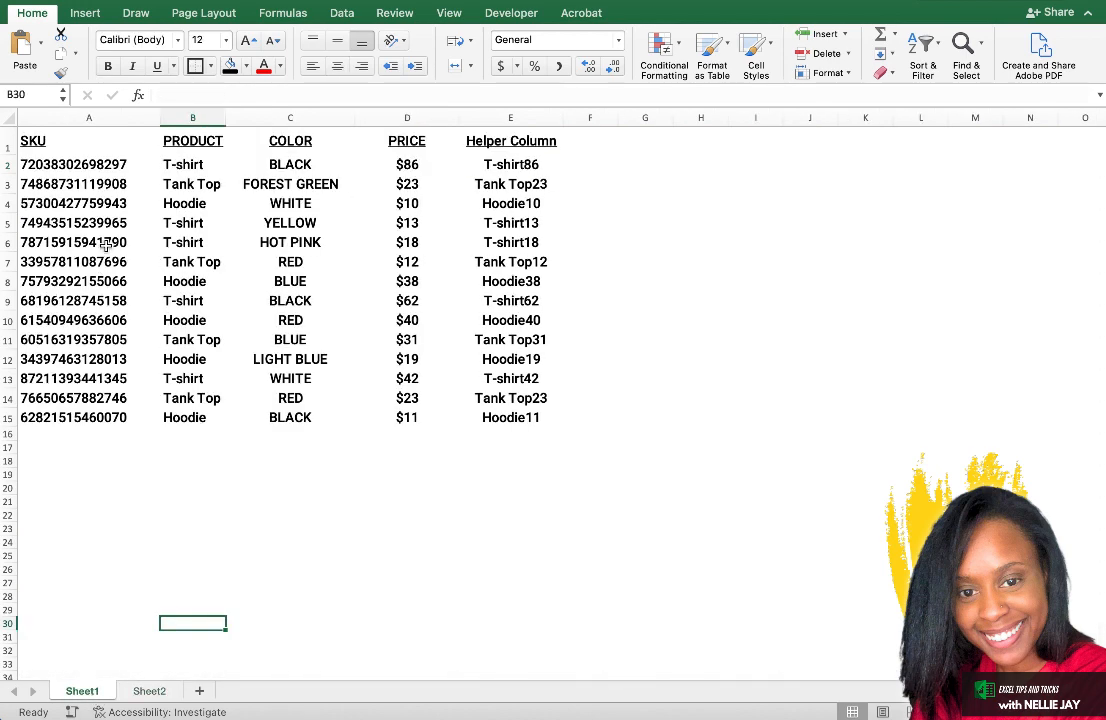
click(506, 162)
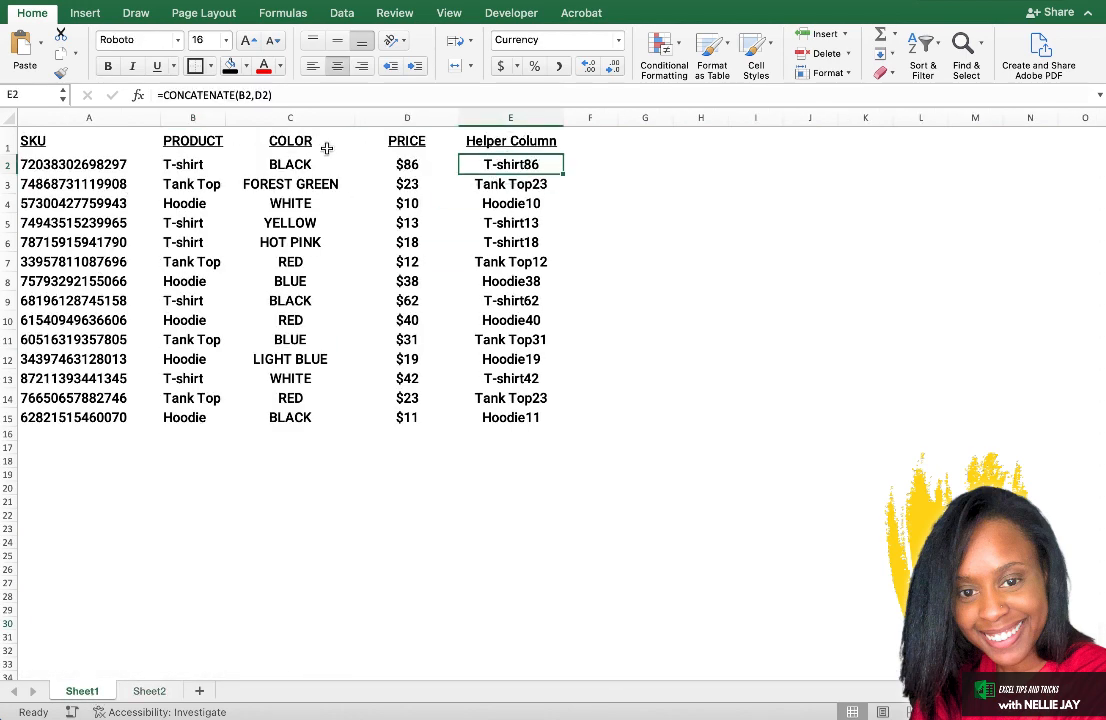
click(30, 162)
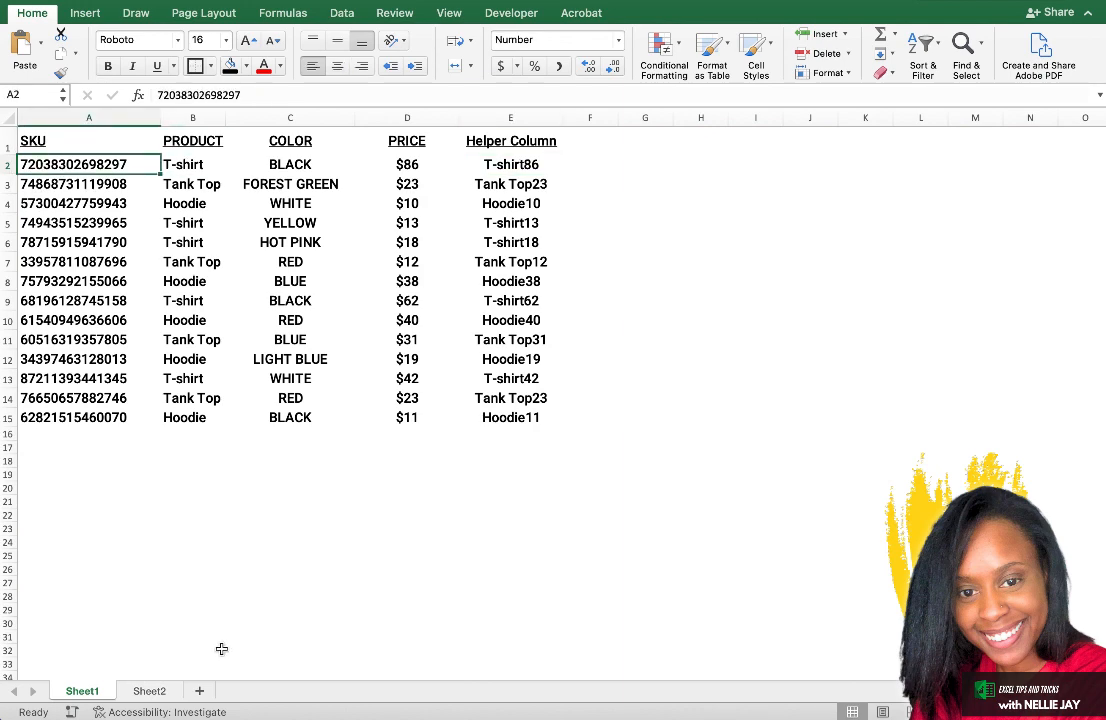
click(149, 692)
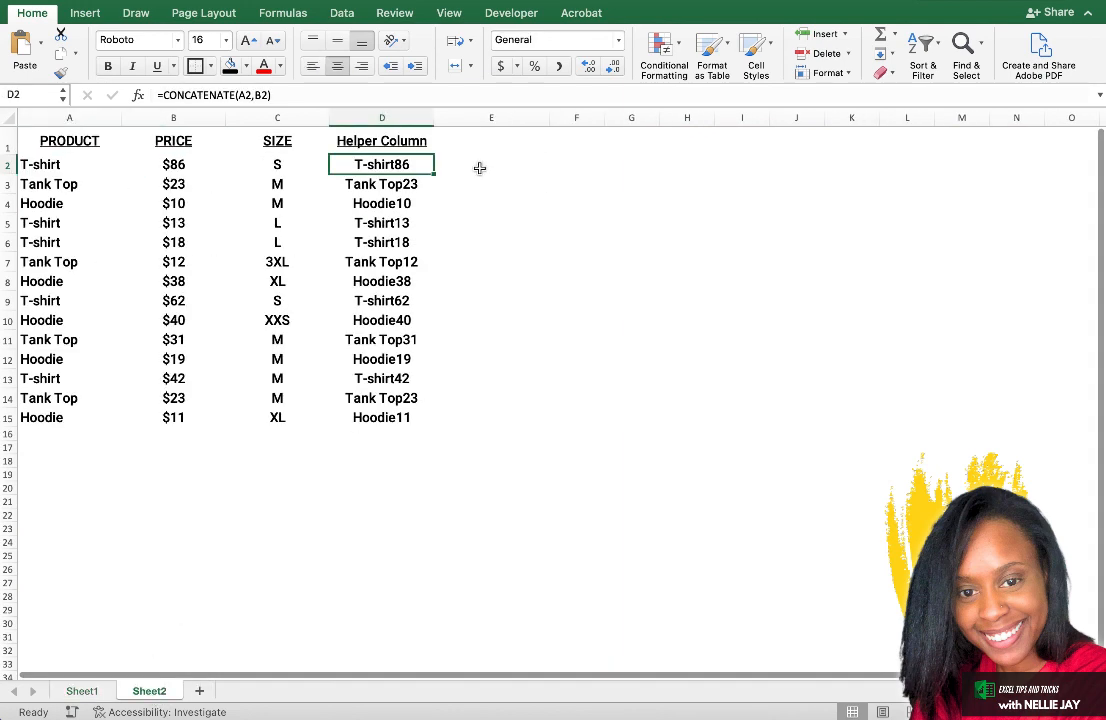
click(478, 166)
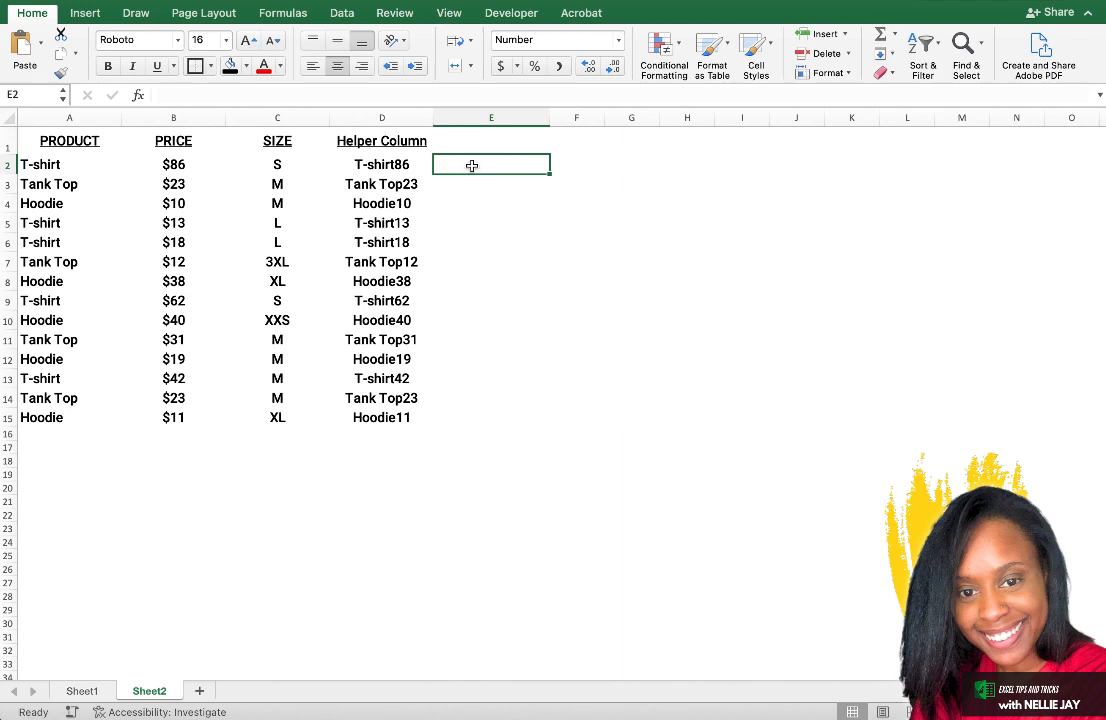
Enter the header SKUs in cell E1 of Sheet2, beside the Helper Column.
click(471, 129)
text(sku)
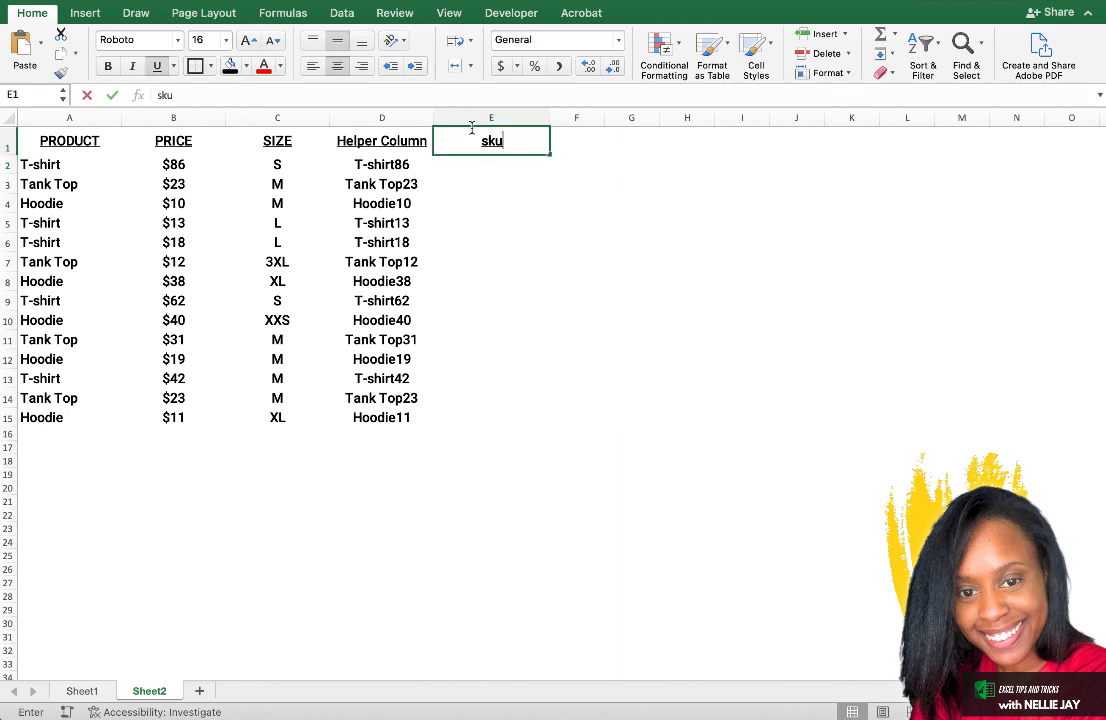
text(s)
key(BackSpace)
key(BackSpace)
key(BackSpace)
key(BackSpace)
text(S)
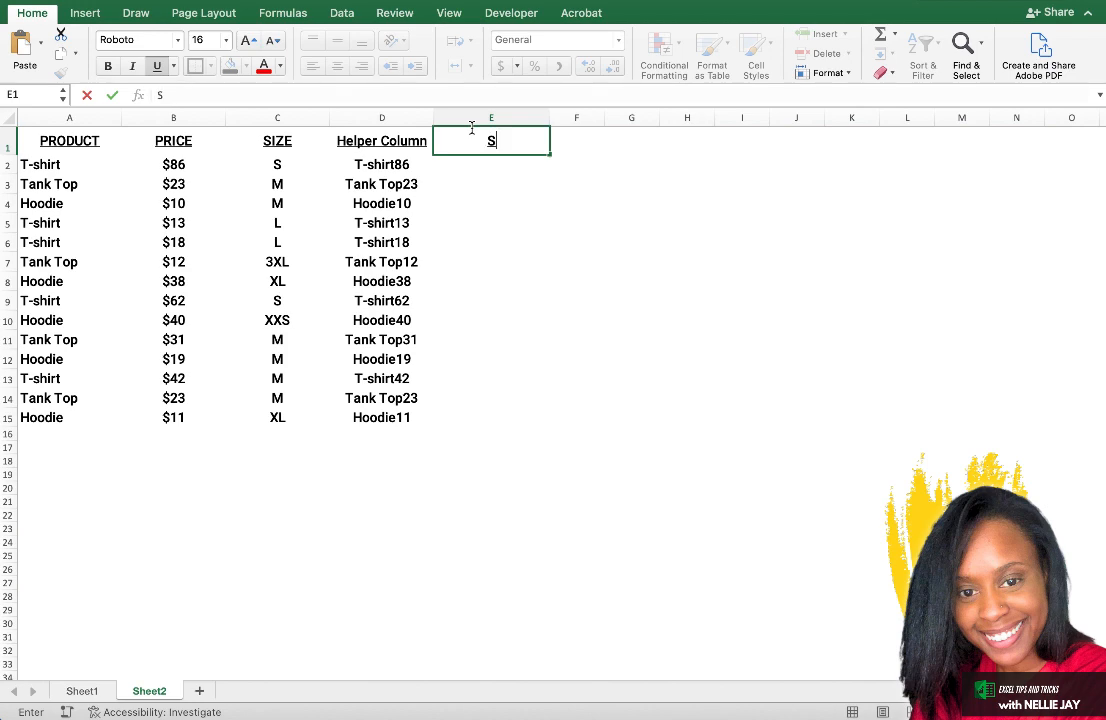
text(KUs)
key(Return)
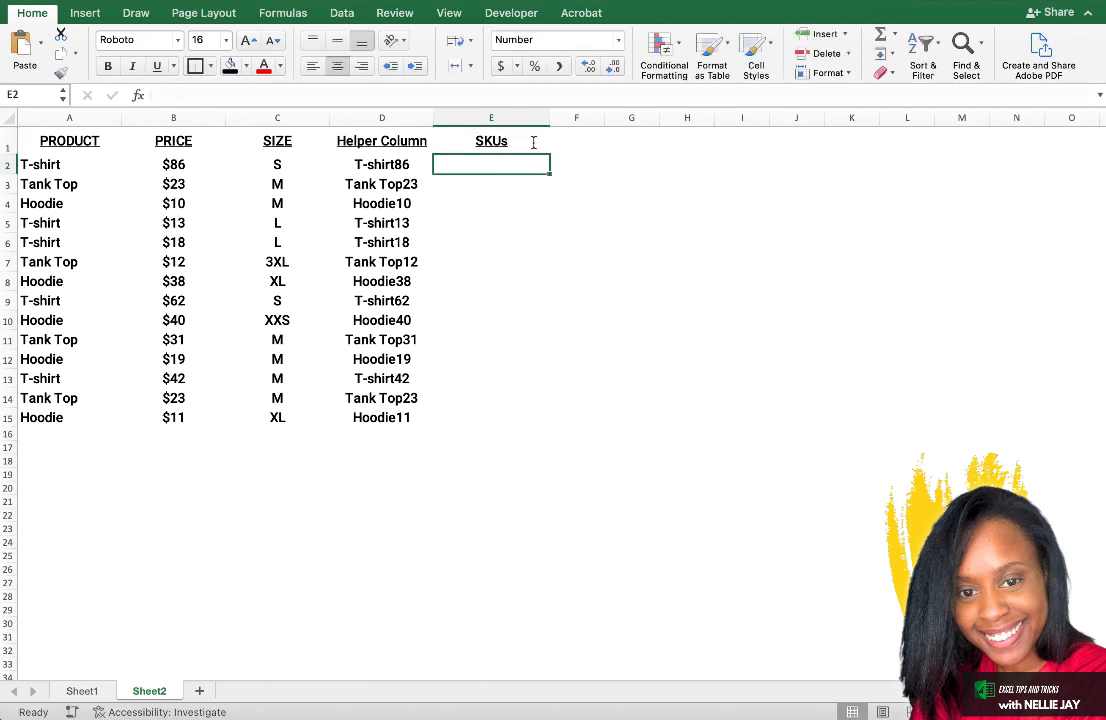
text(=v)
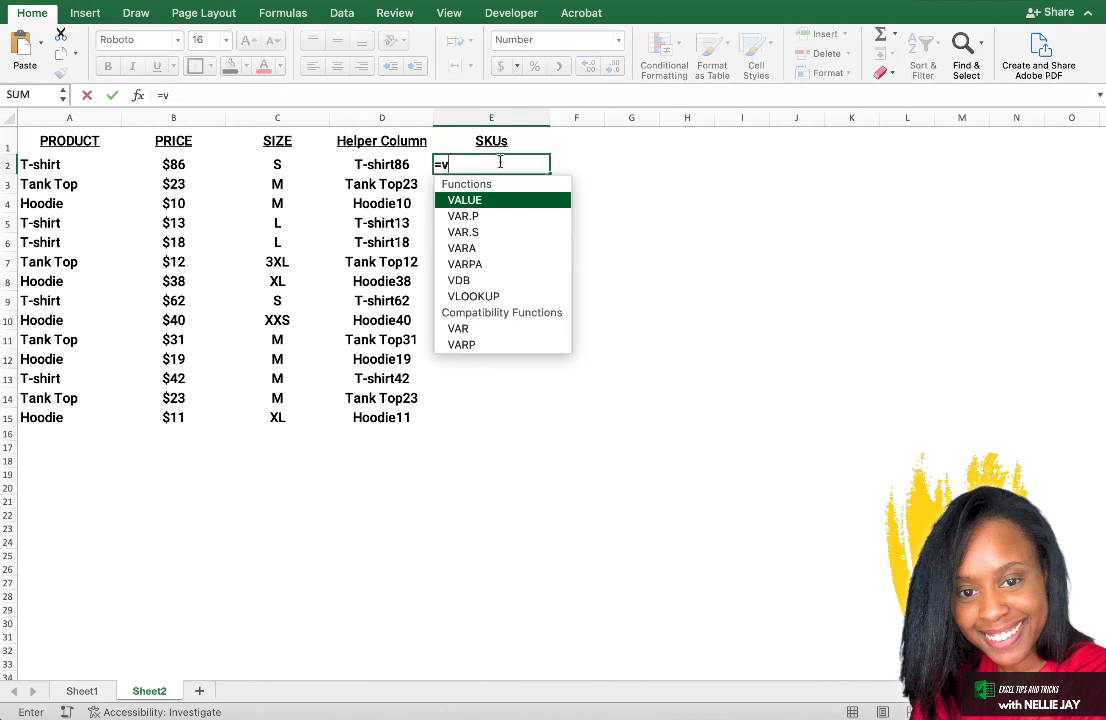
text(lookup()
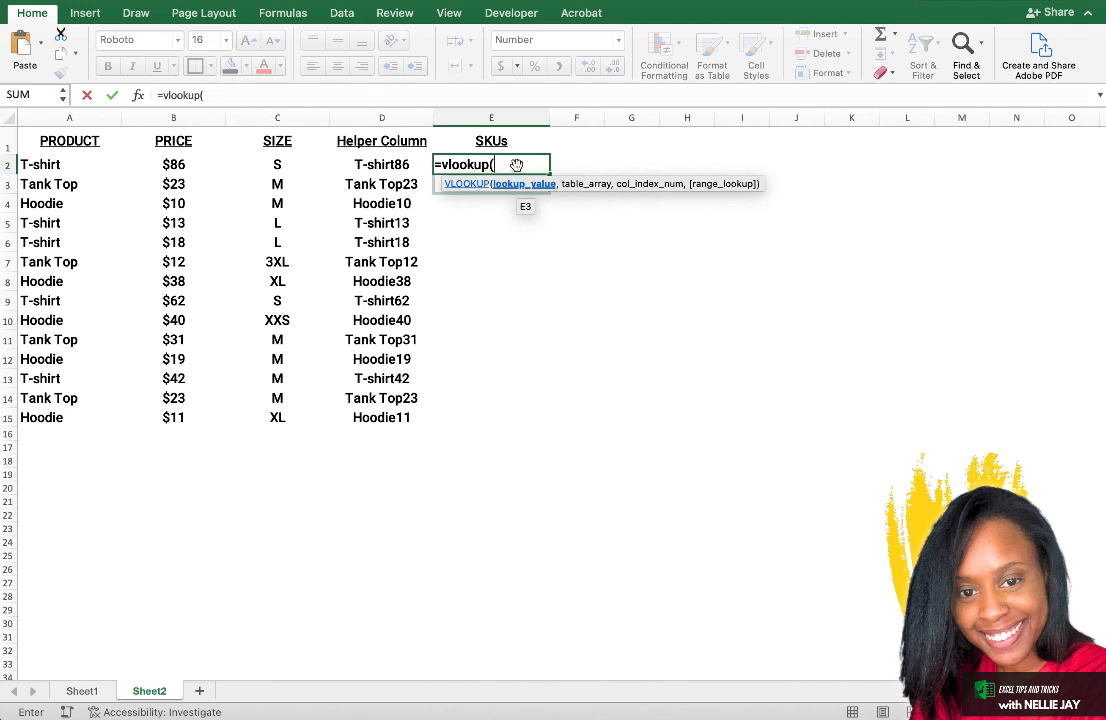
click(366, 165)
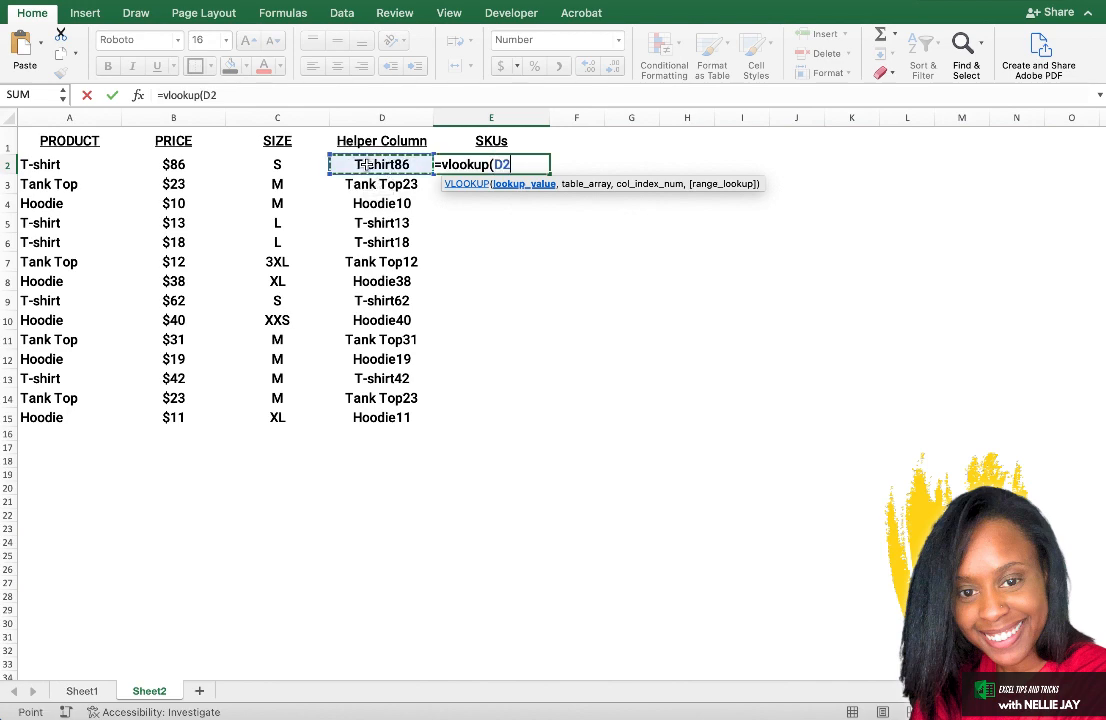
text(,)
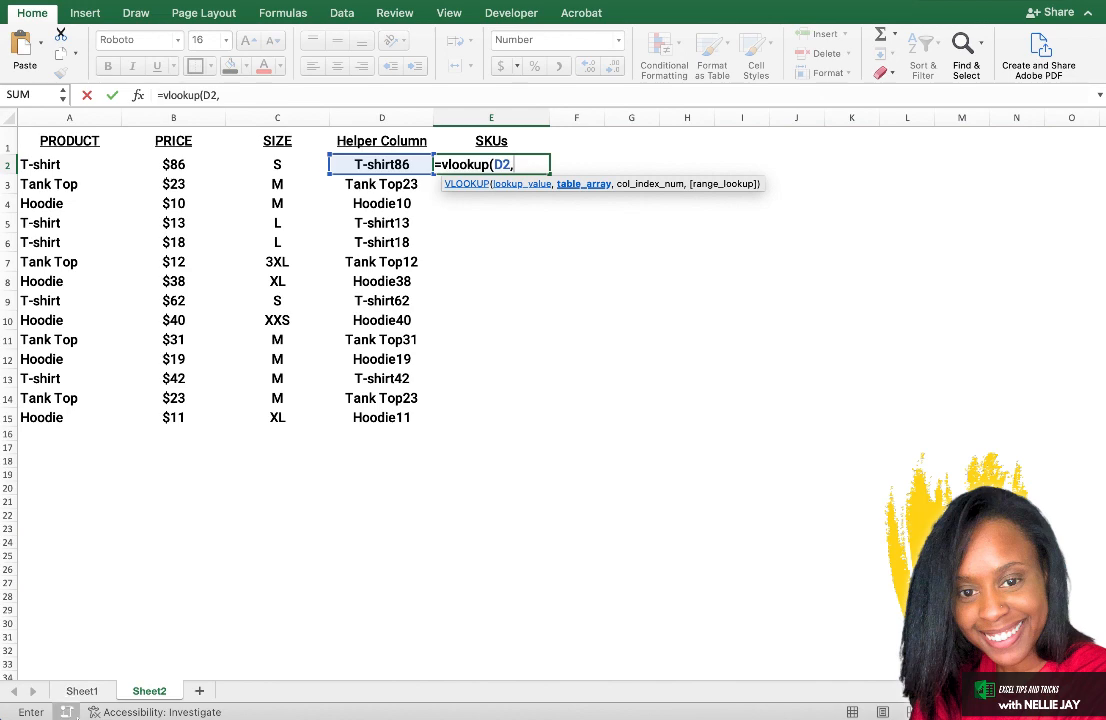
click(82, 691)
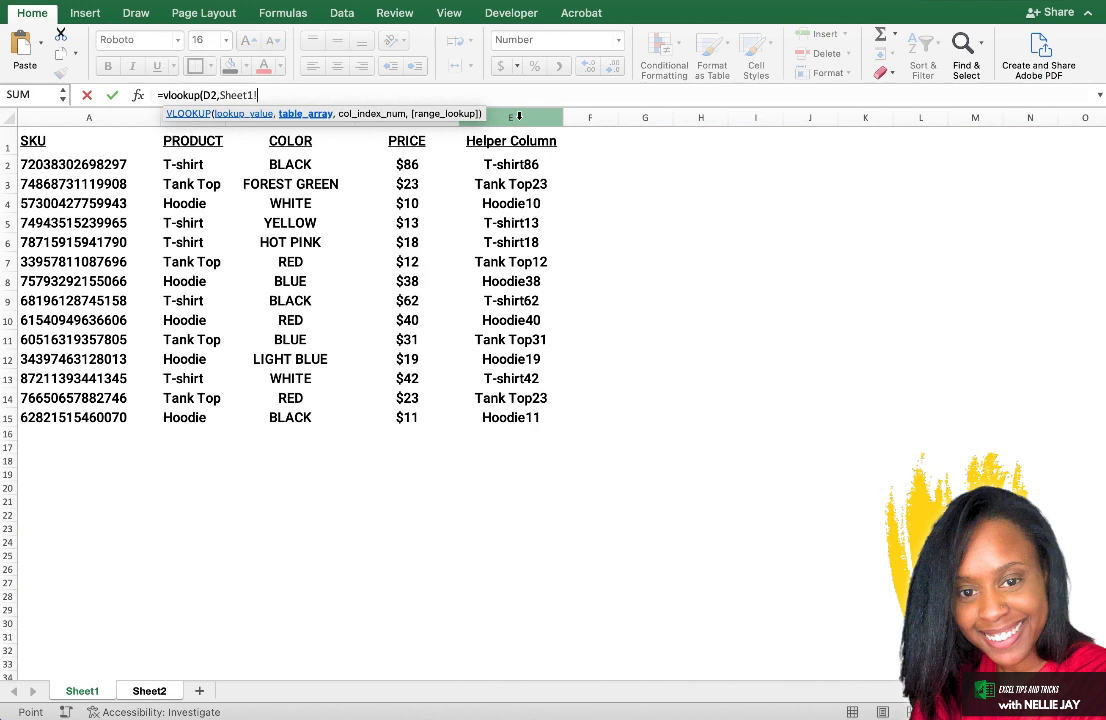
key(BackSpace)
key(BackSpace)
key(BackSpace)
key(BackSpace)
key(BackSpace)
key(BackSpace)
key(BackSpace)
key(BackSpace)
key(BackSpace)
key(BackSpace)
key(BackSpace)
key(BackSpace)
key(BackSpace)
key(BackSpace)
key(BackSpace)
key(BackSpace)
key(BackSpace)
key(BackSpace)
key(BackSpace)
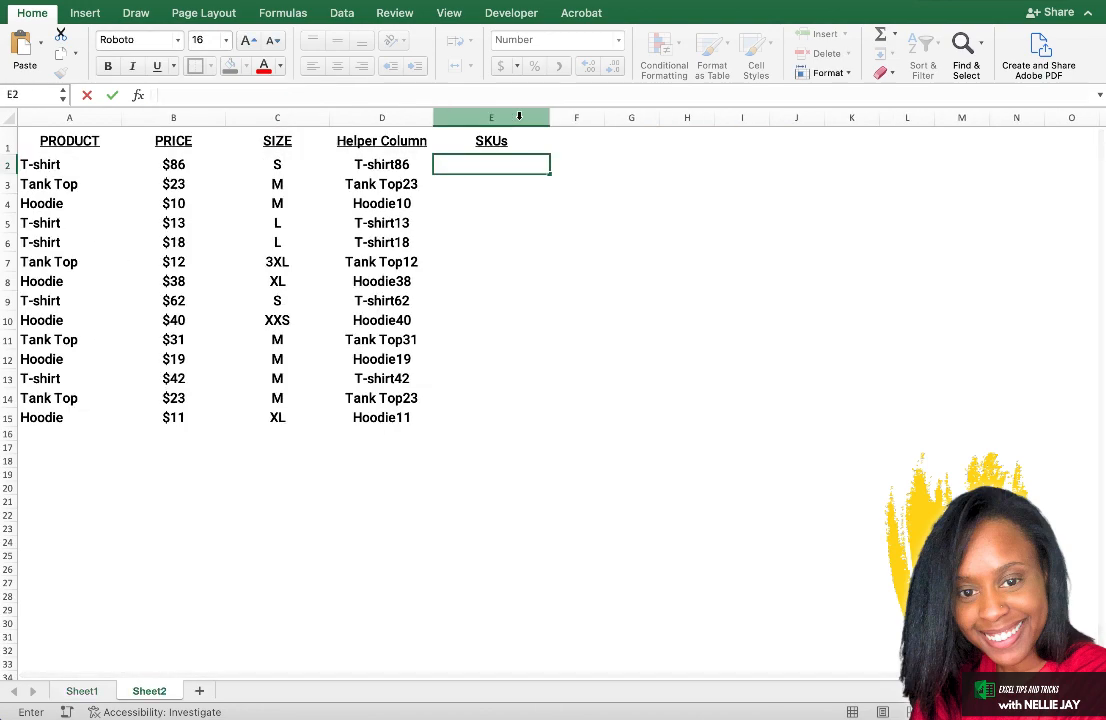
Move the whole Helper Column on Sheet1 from column E to column A, ahead of the SKU column.
click(86, 691)
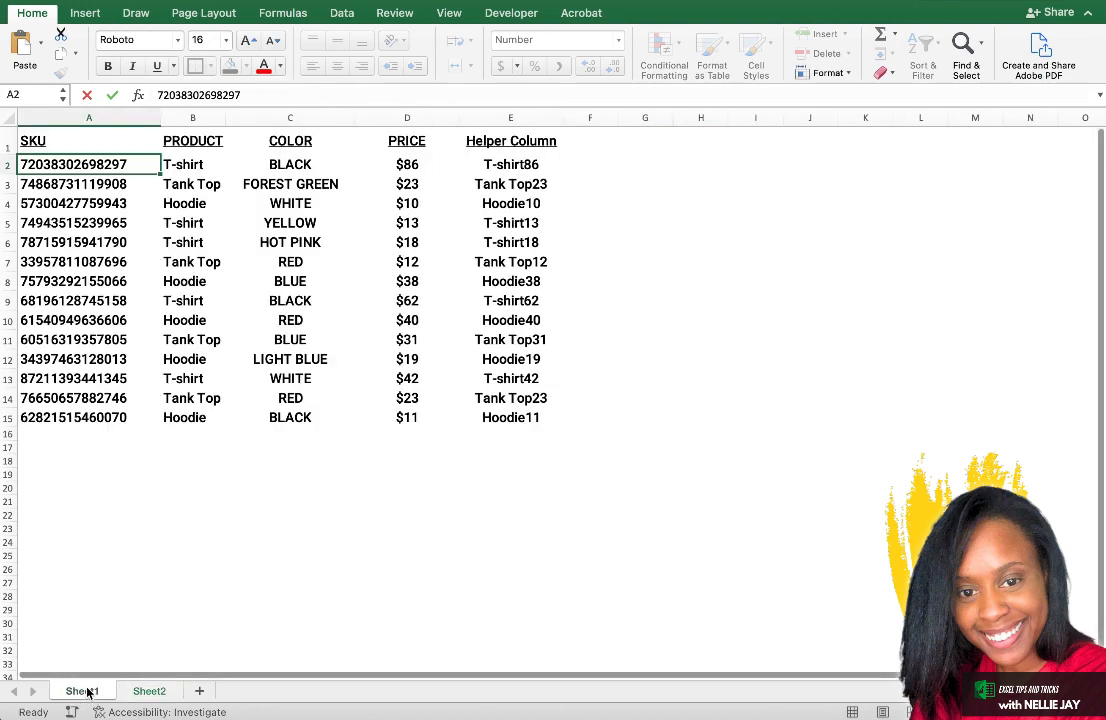
click(510, 118)
right_click(511, 120)
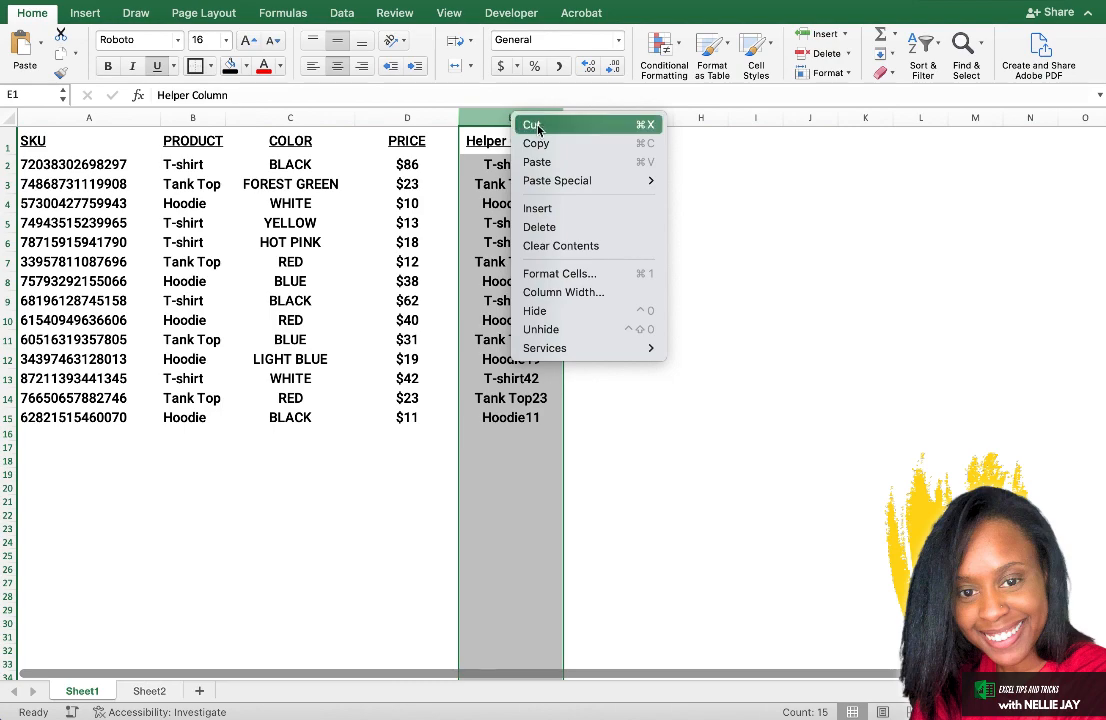
click(530, 125)
click(55, 117)
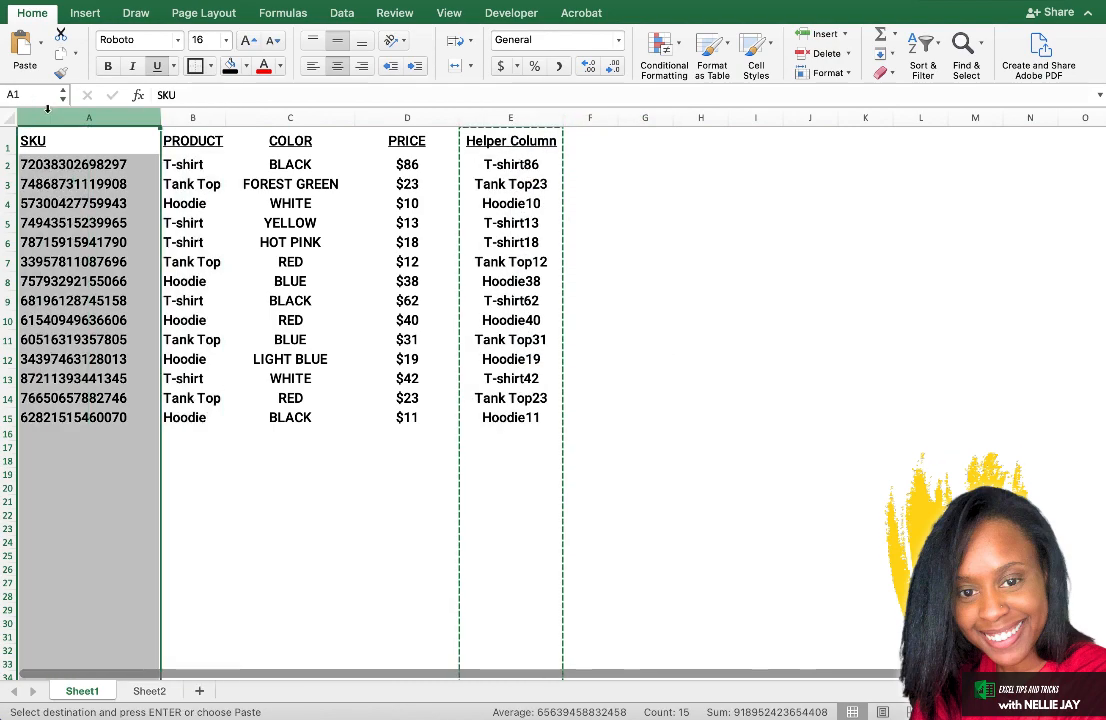
right_click(53, 114)
click(108, 203)
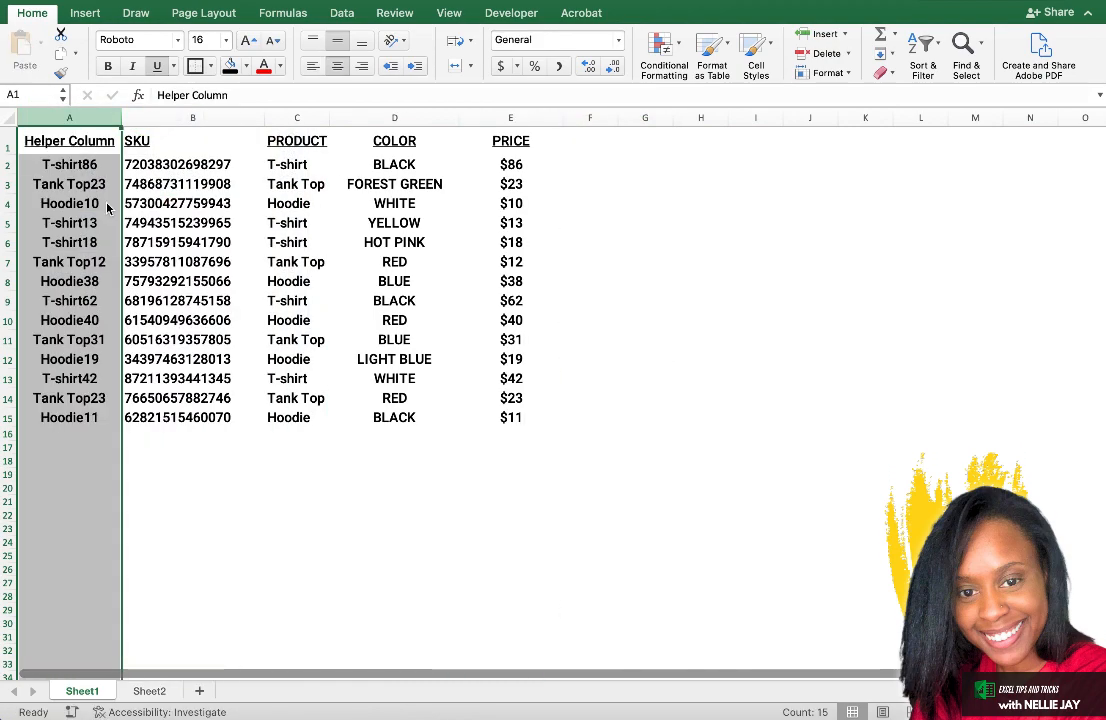
Examine the adjacent Helper Column and SKU column on Sheet1, including their first-row entries in A2 and B2.
click(219, 143)
click(101, 117)
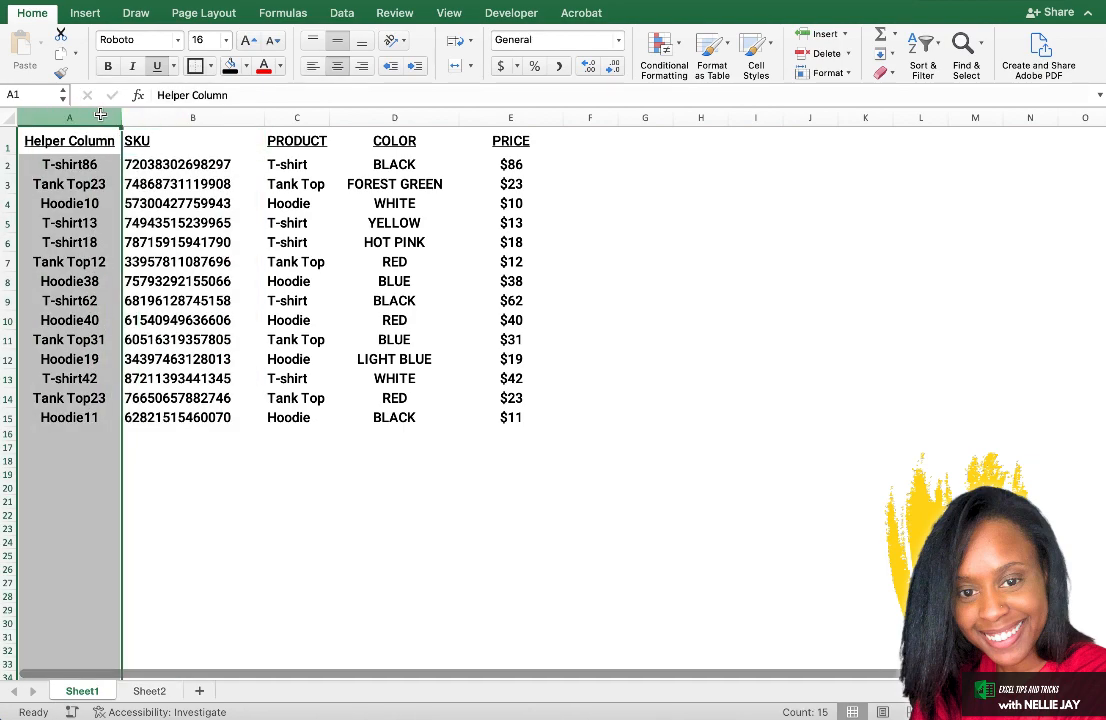
click(145, 117)
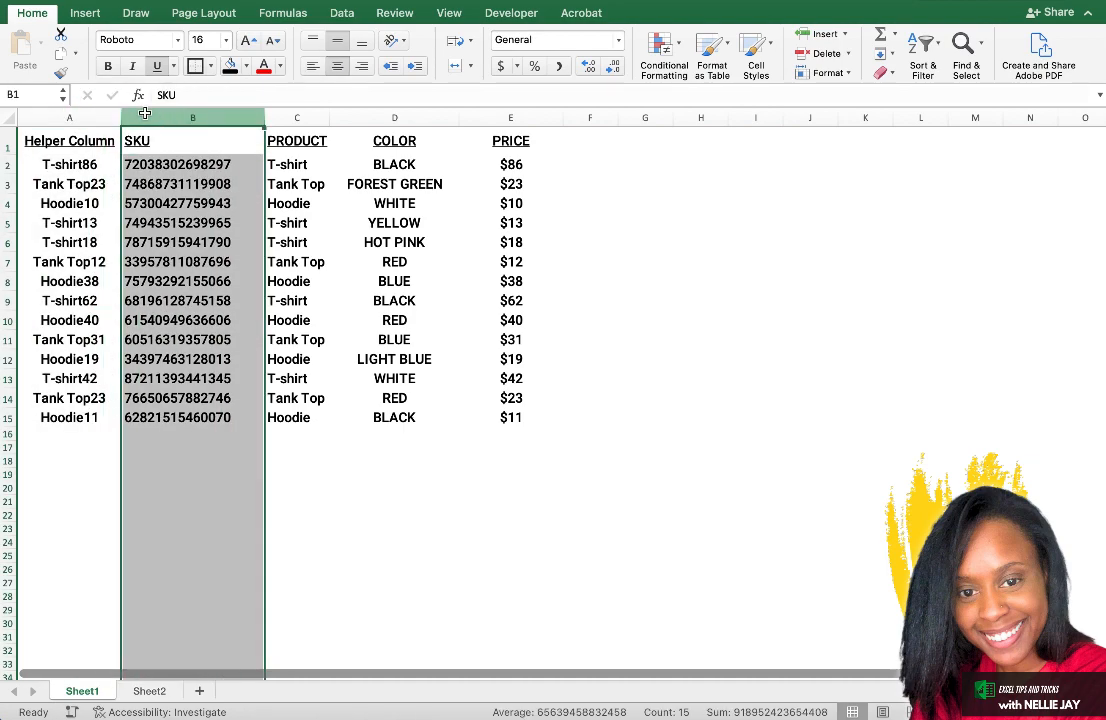
click(94, 114)
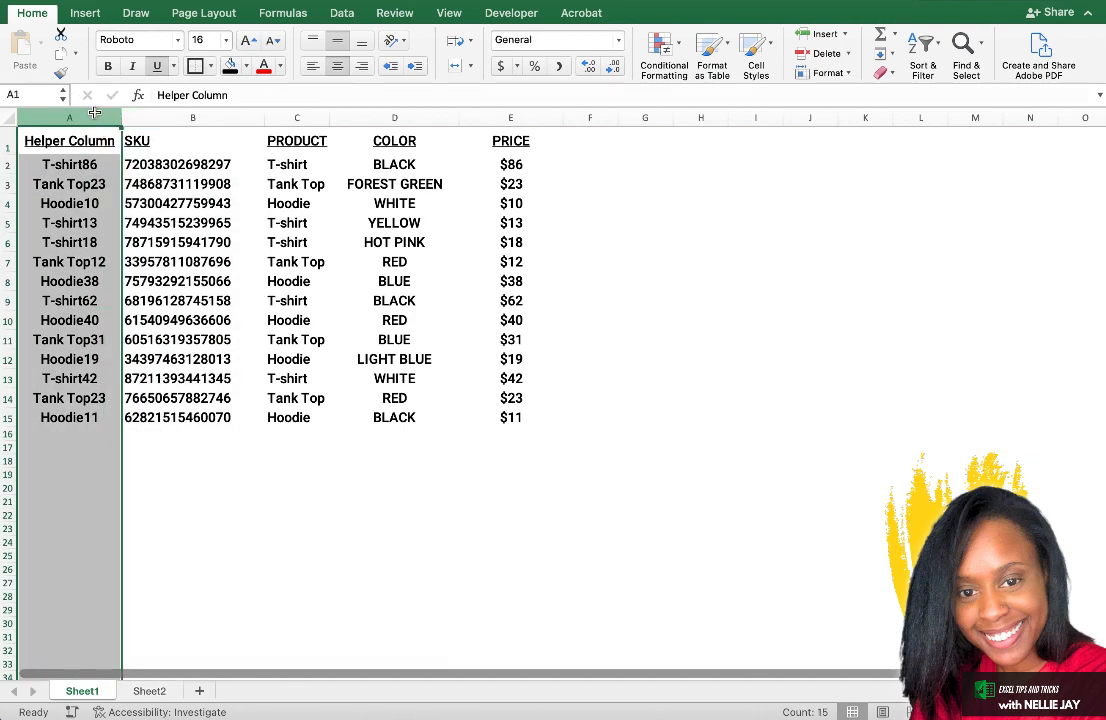
click(86, 165)
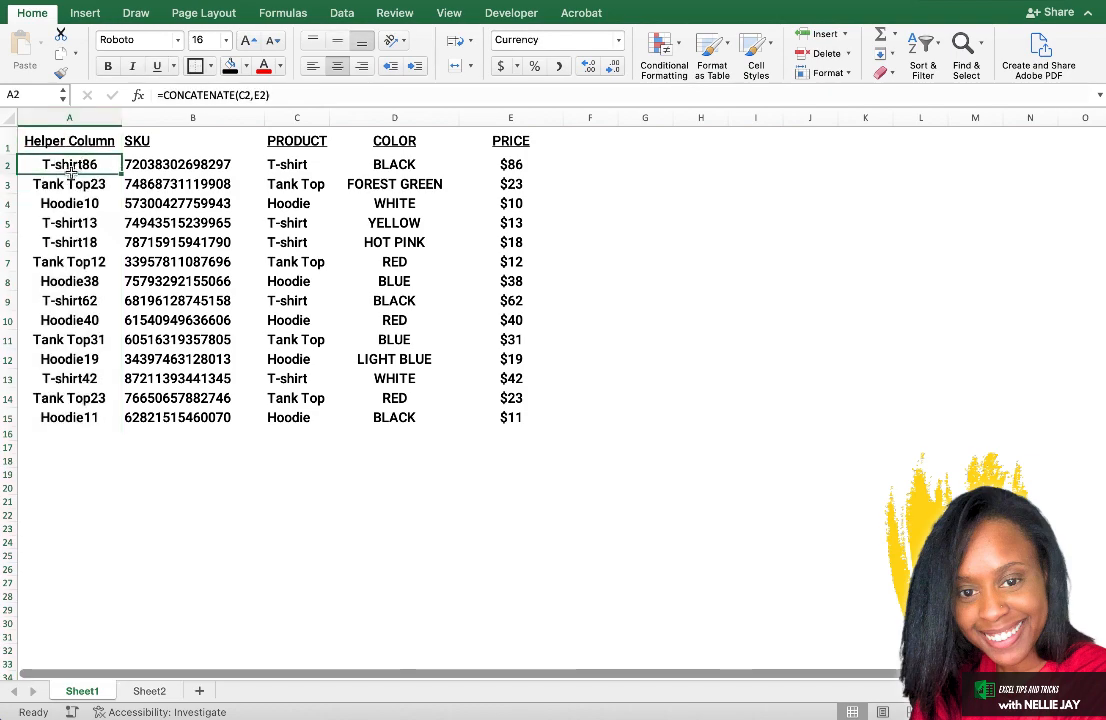
click(148, 168)
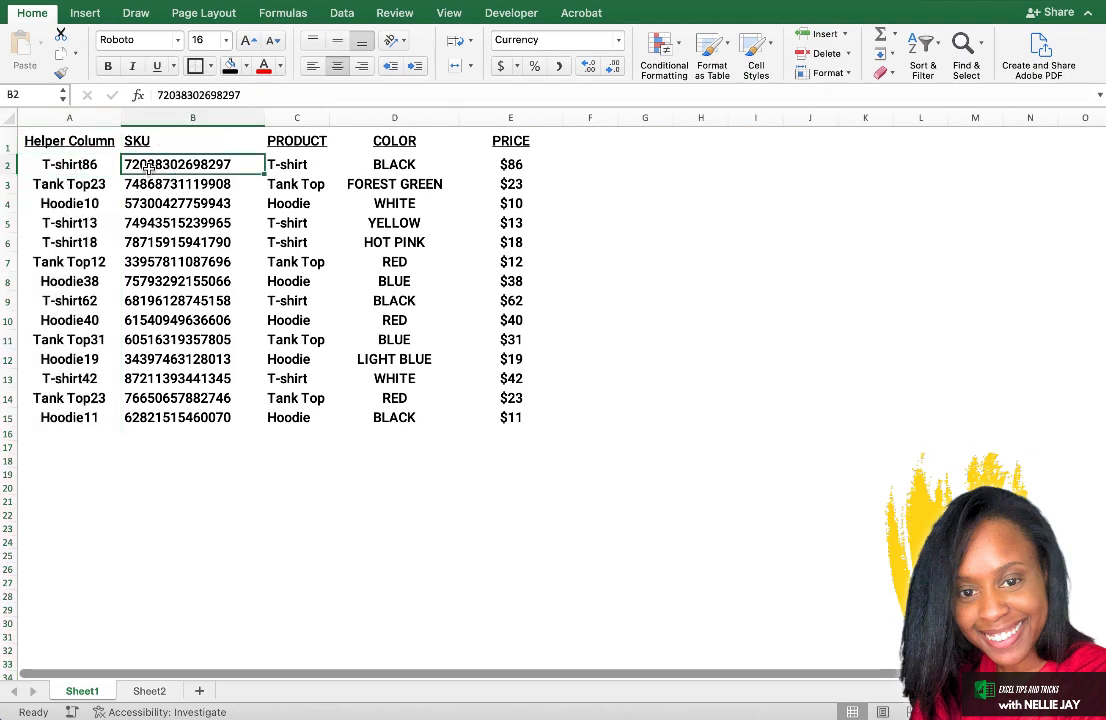
Start a VLOOKUP formula in cell E2 of Sheet2 with the helper value in D2 as the lookup value.
click(148, 692)
double_click(459, 165)
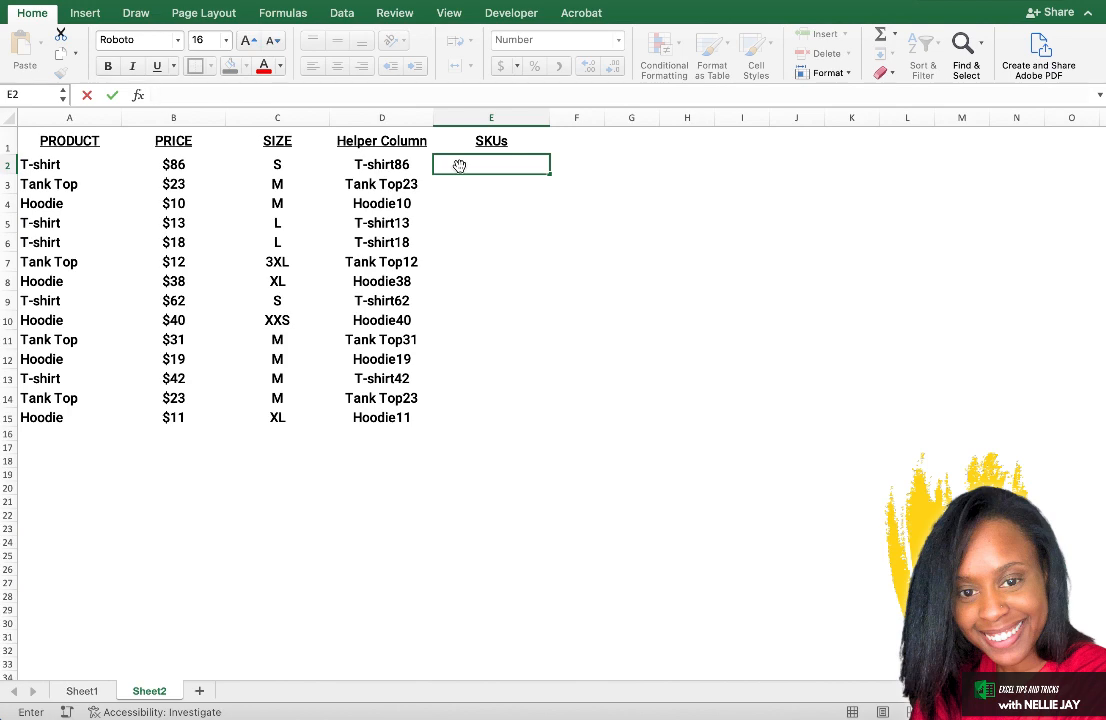
text(=)
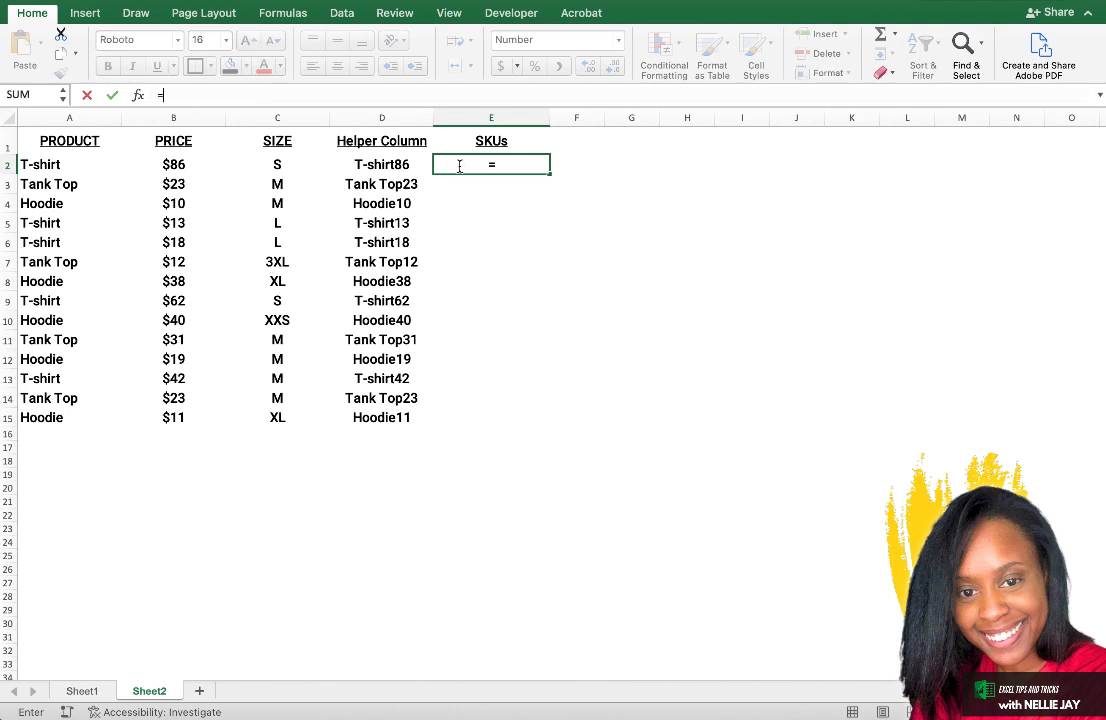
text(vloo)
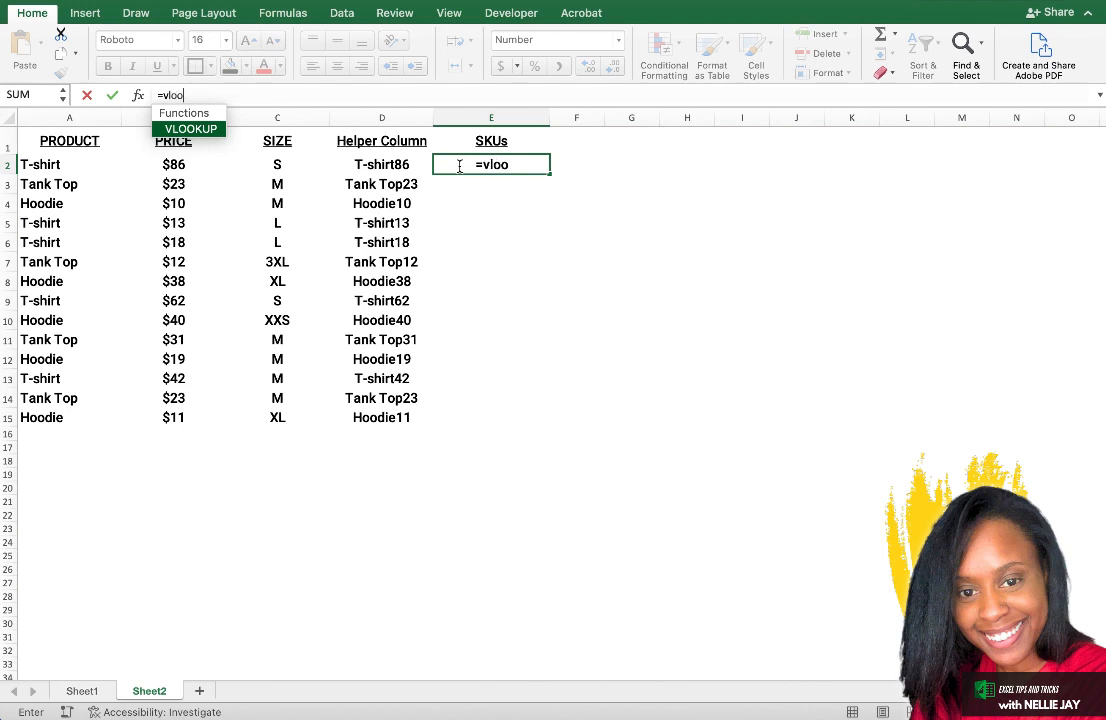
text(kup()
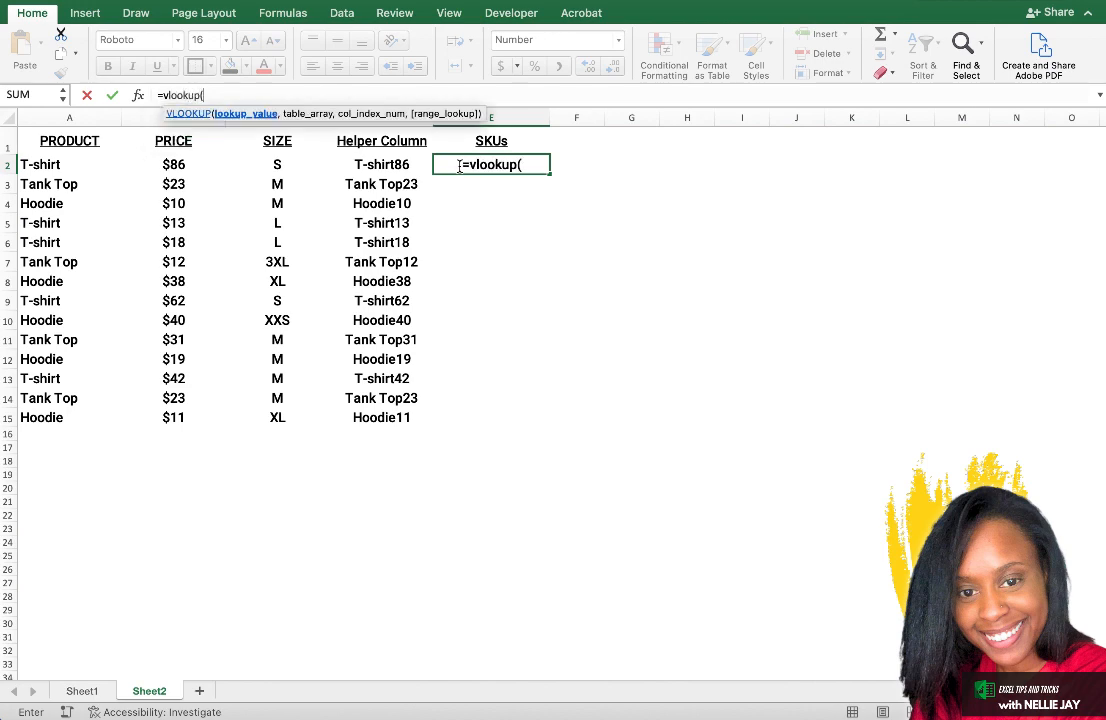
click(396, 164)
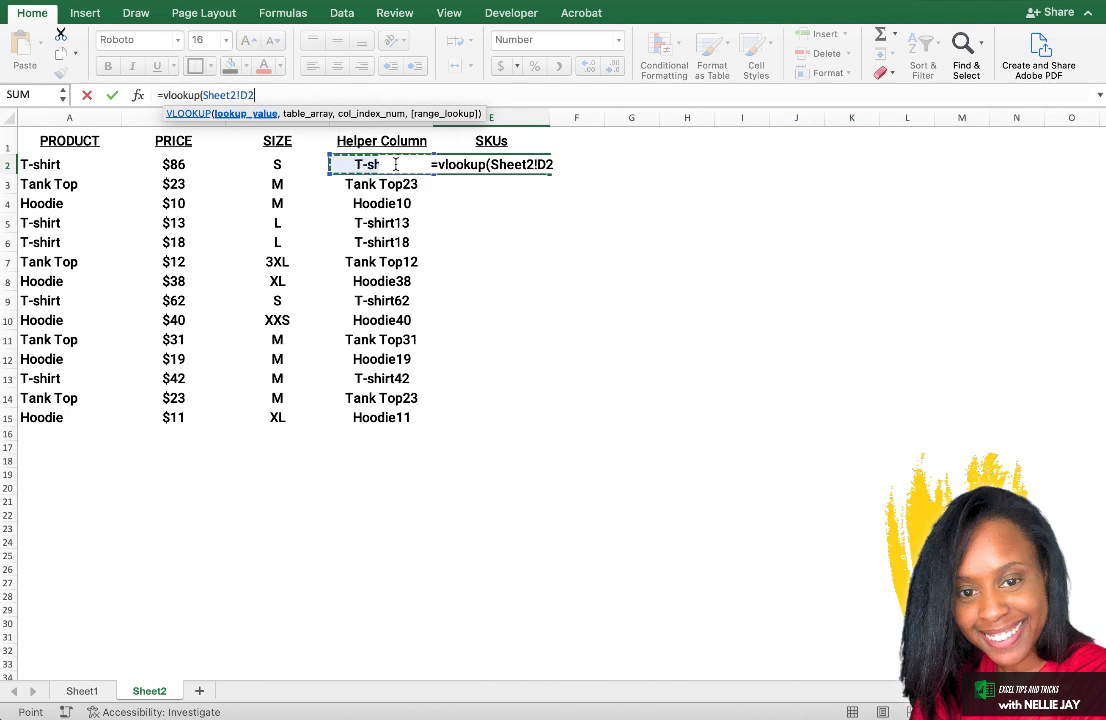
text(,)
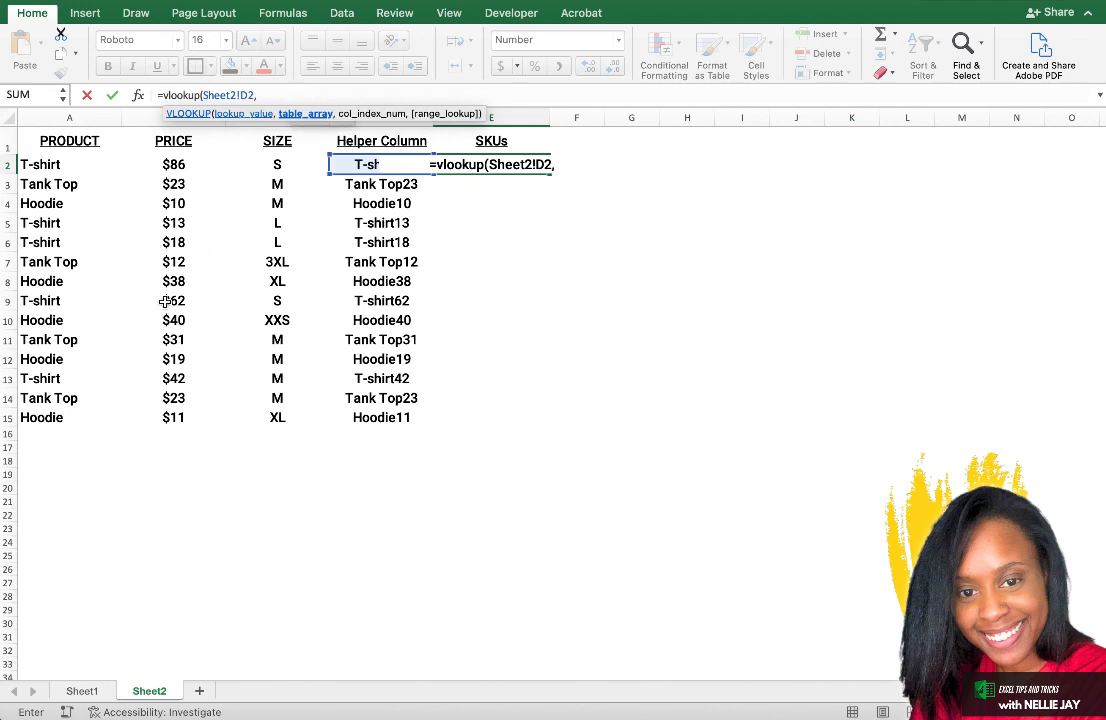
Complete the VLOOKUP with Sheet1 columns A:B as table array, column index 2 and FALSE for an exact match.
click(82, 694)
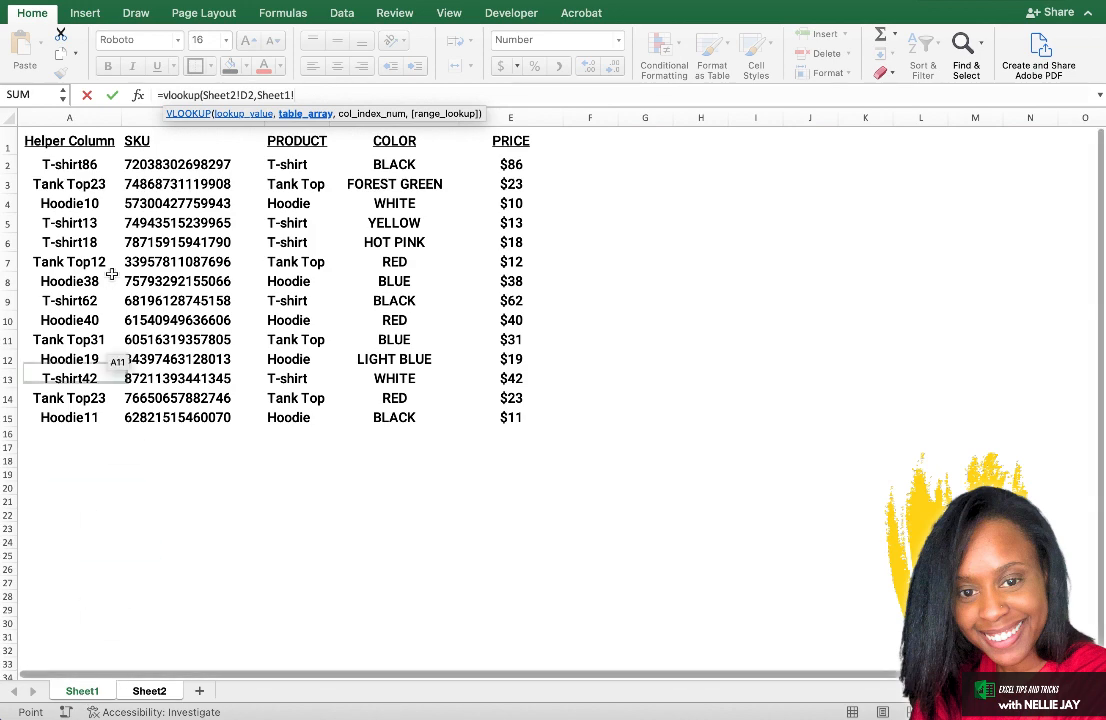
drag(89, 118, 154, 118)
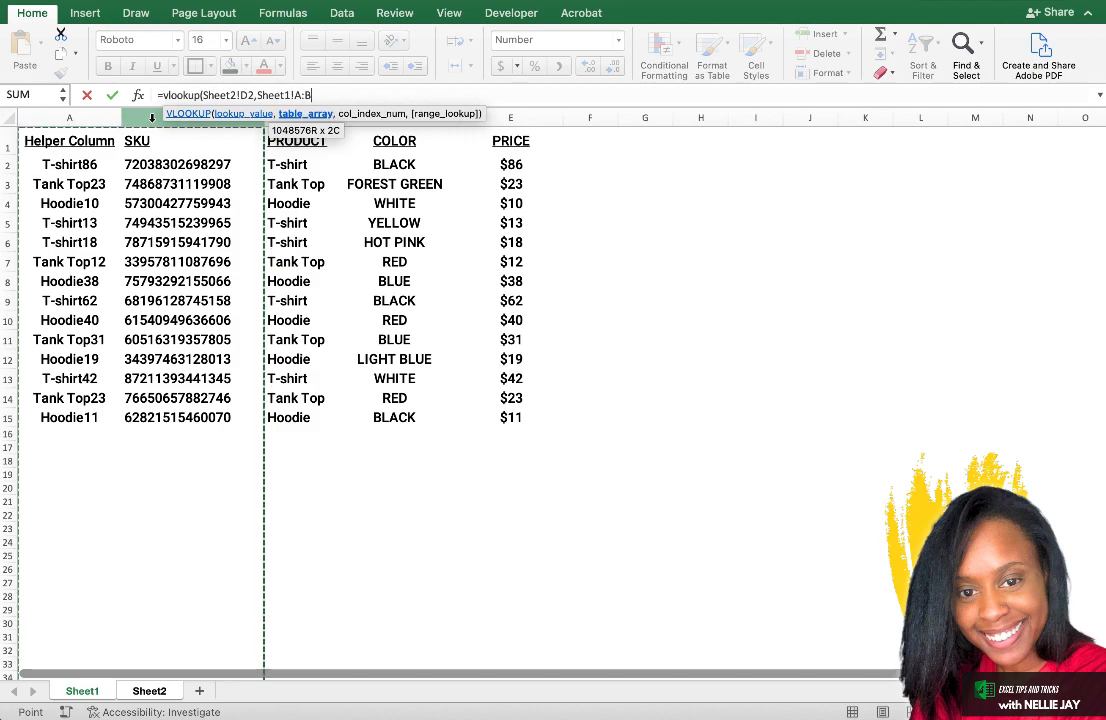
text(,)
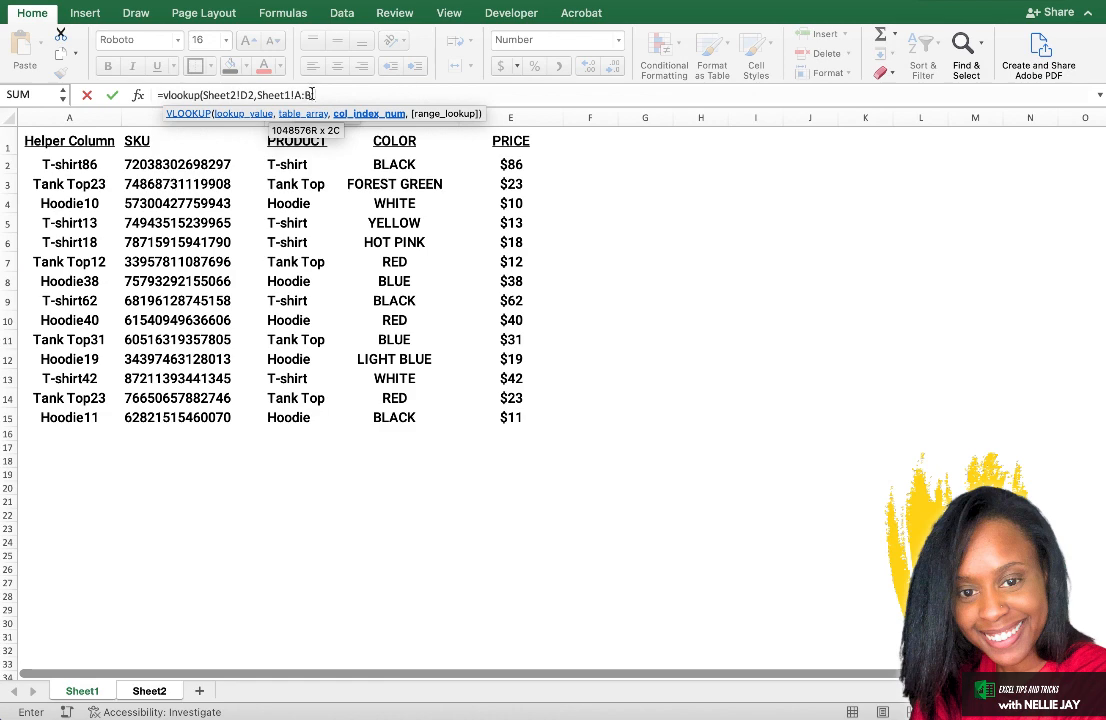
text(,)
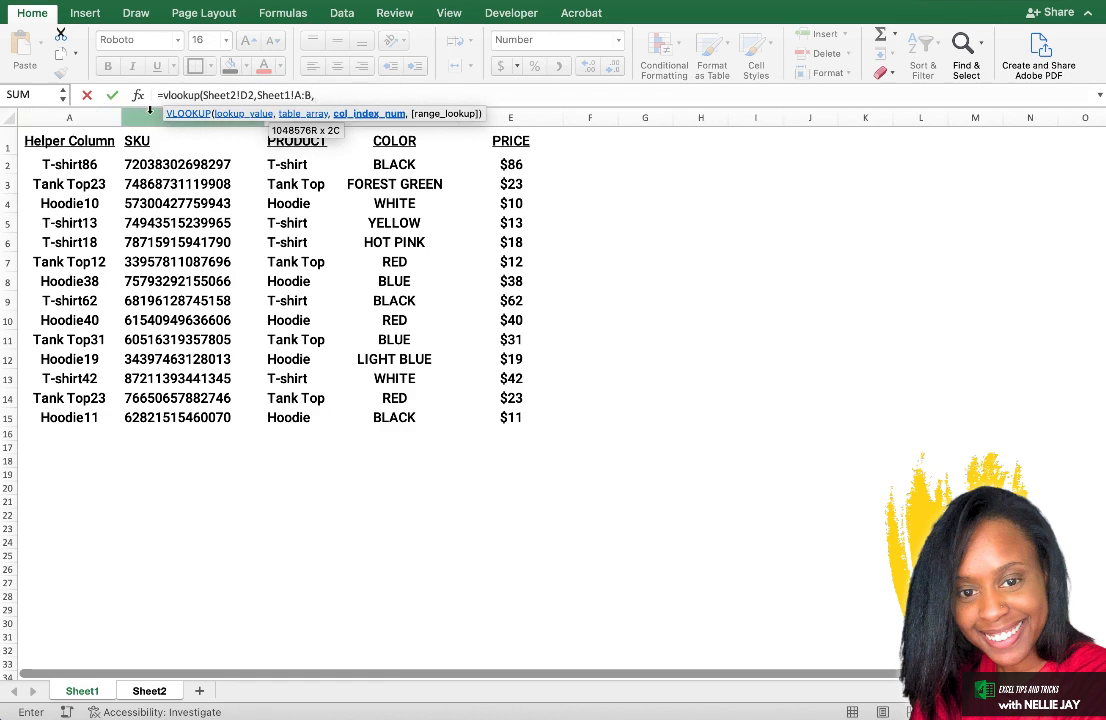
click(338, 91)
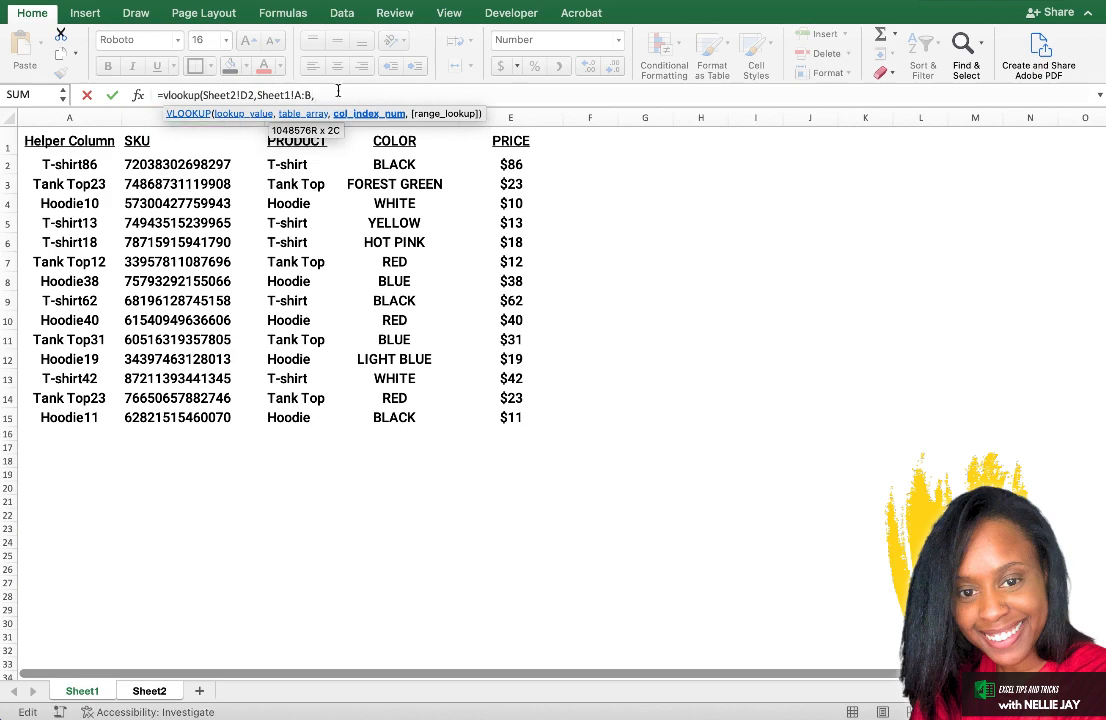
text(2,)
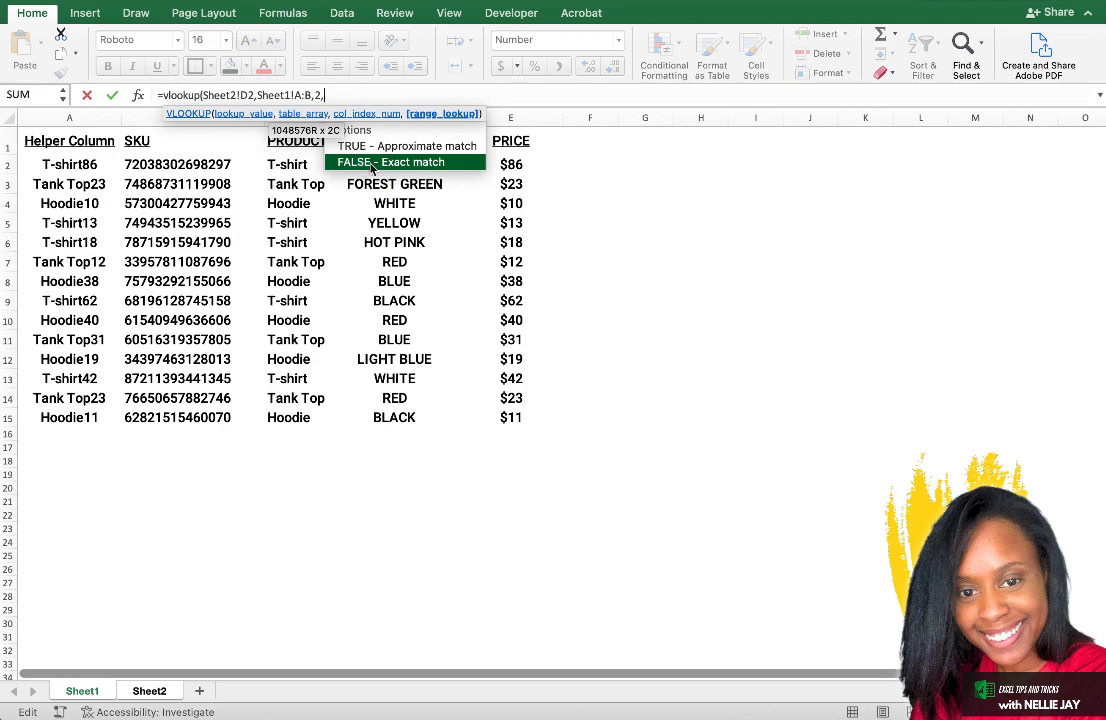
text(false)
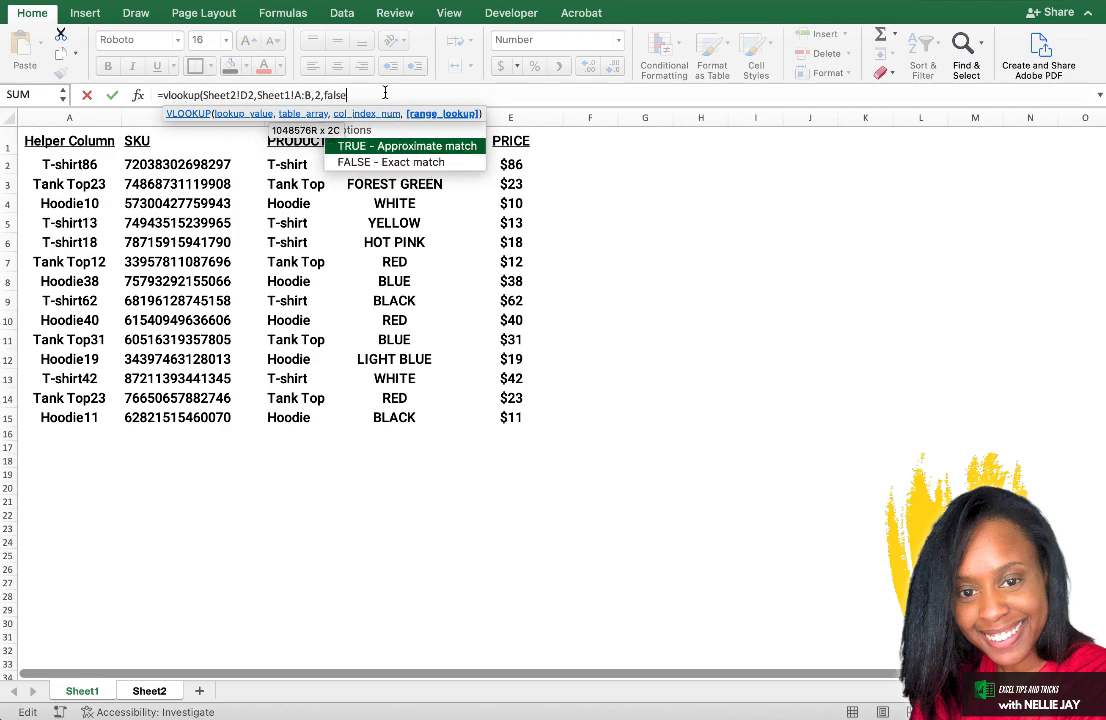
text())
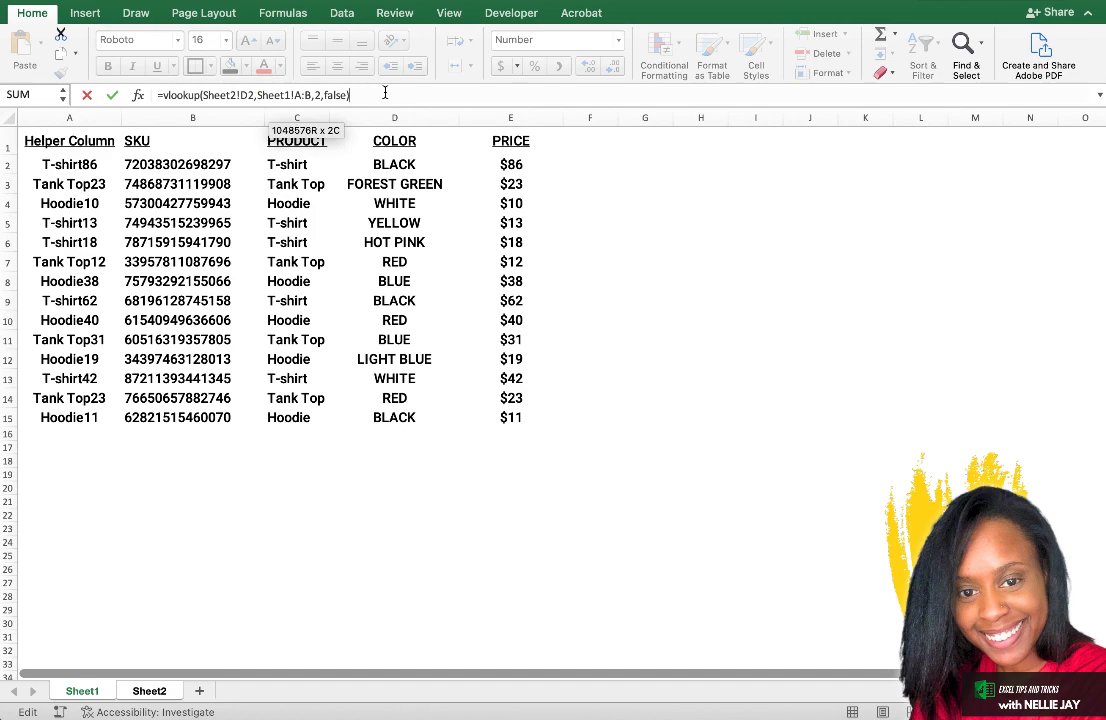
key(Return)
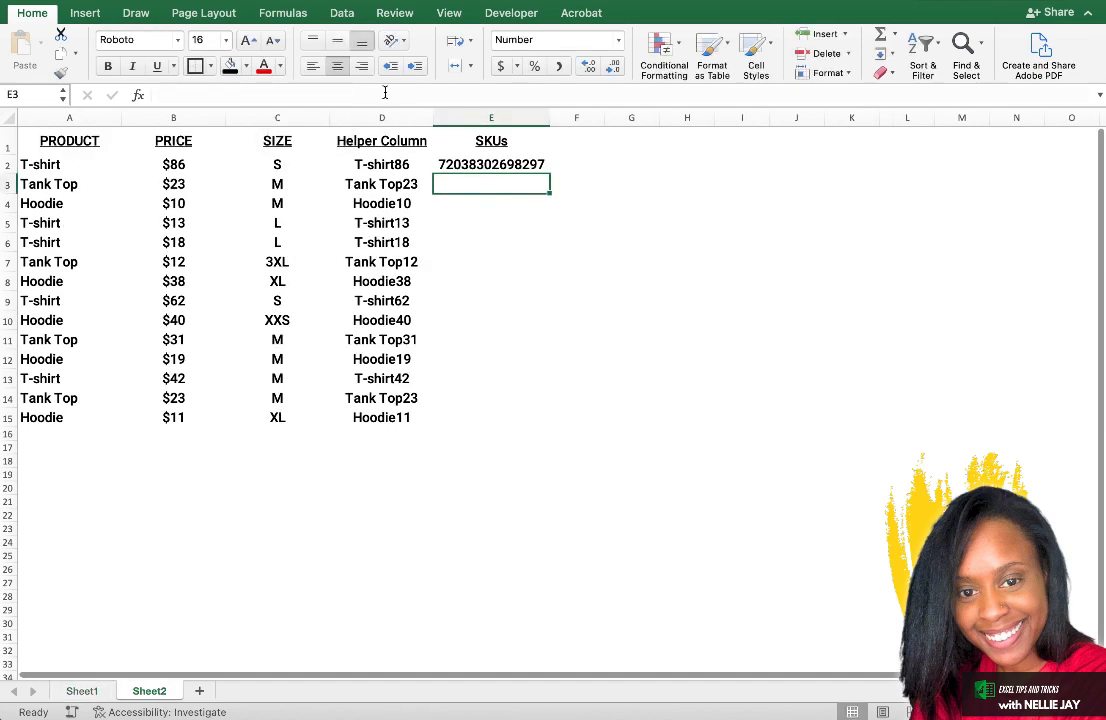
Fill the VLOOKUP formula from E2 down through E15 in the SKUs column.
click(530, 164)
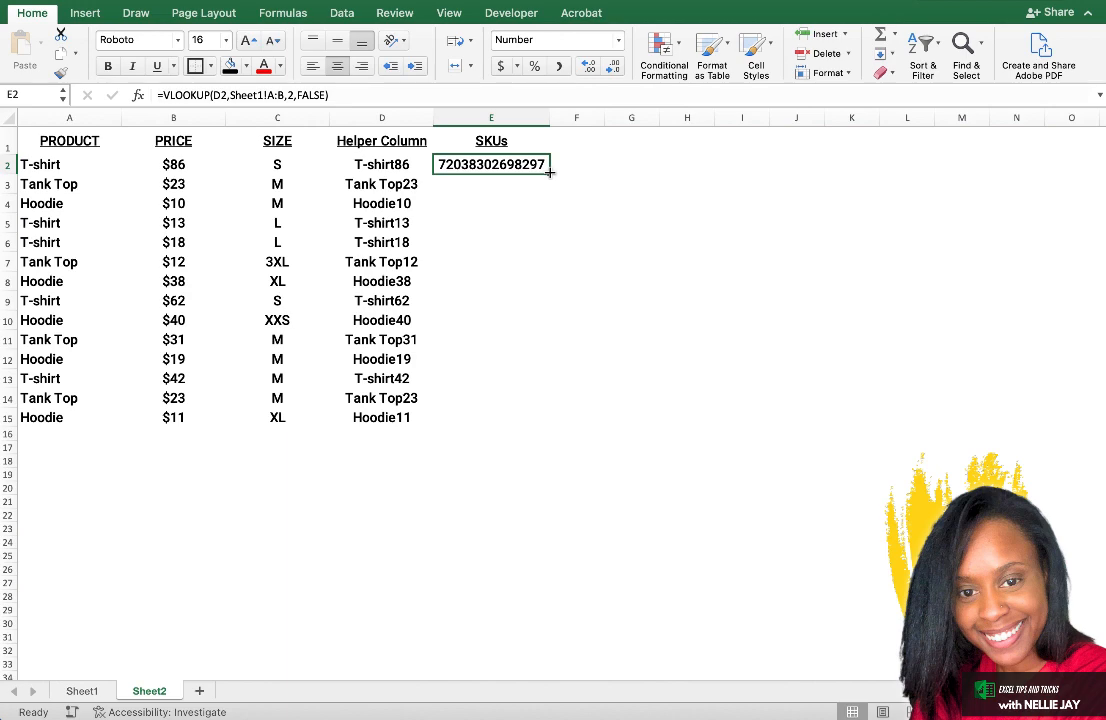
drag(549, 172, 578, 426)
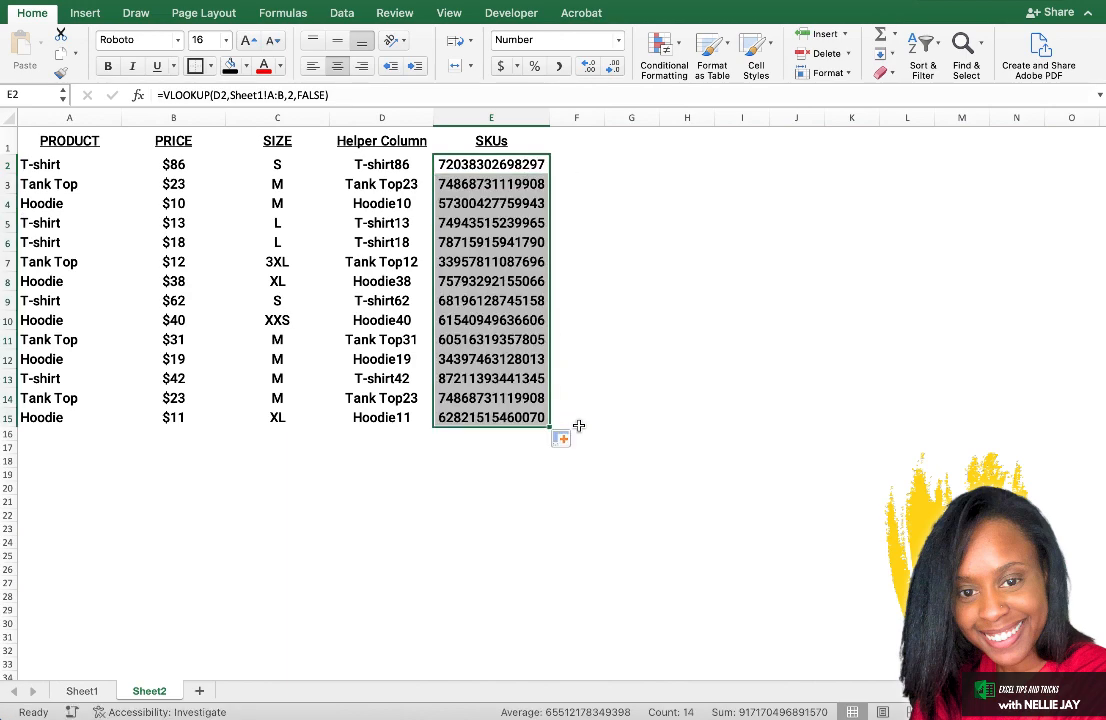
Copy the Helper Column on Sheet1 and insert a blank column directly before the COLOR column.
click(593, 415)
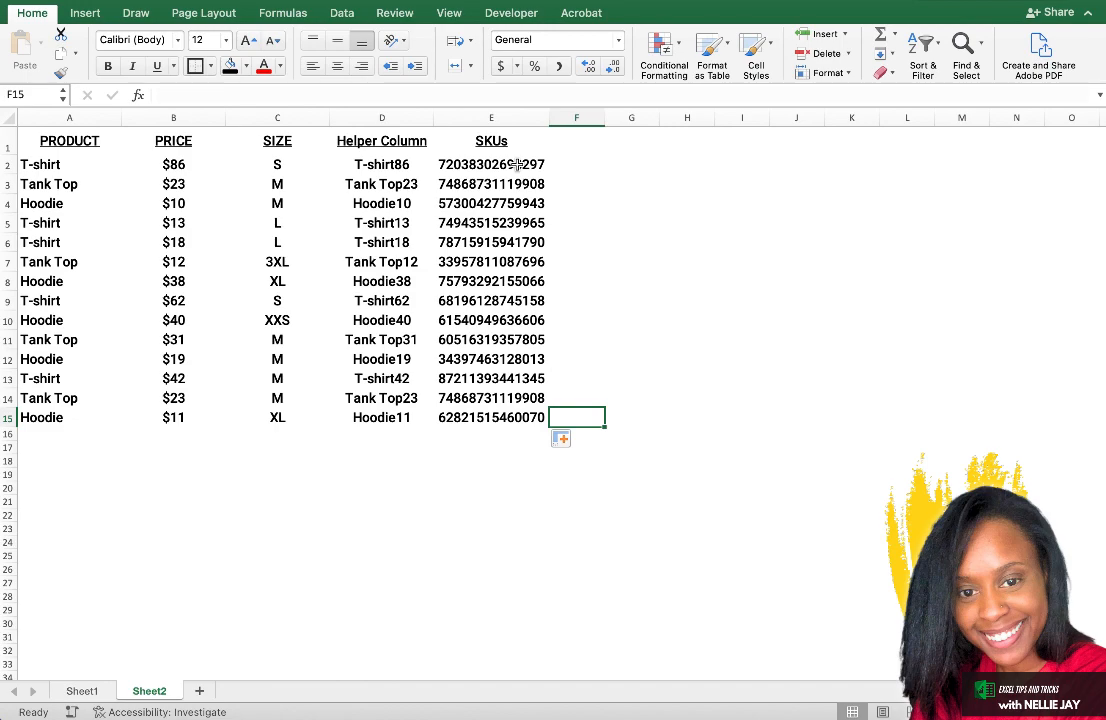
click(87, 697)
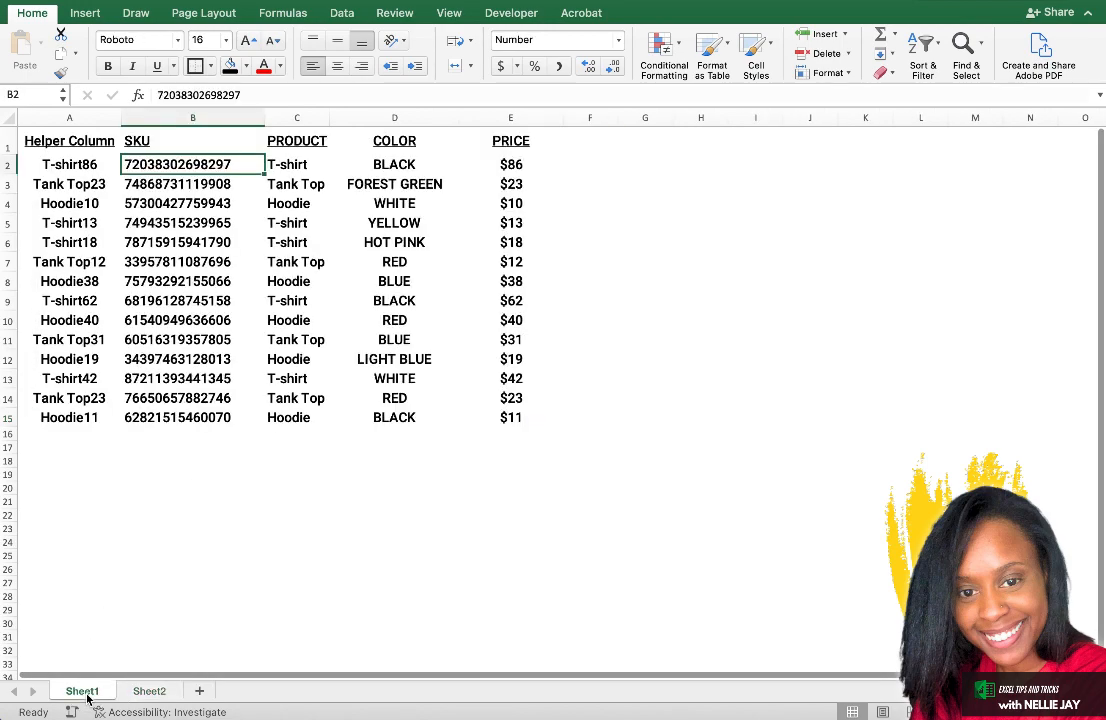
right_click(92, 117)
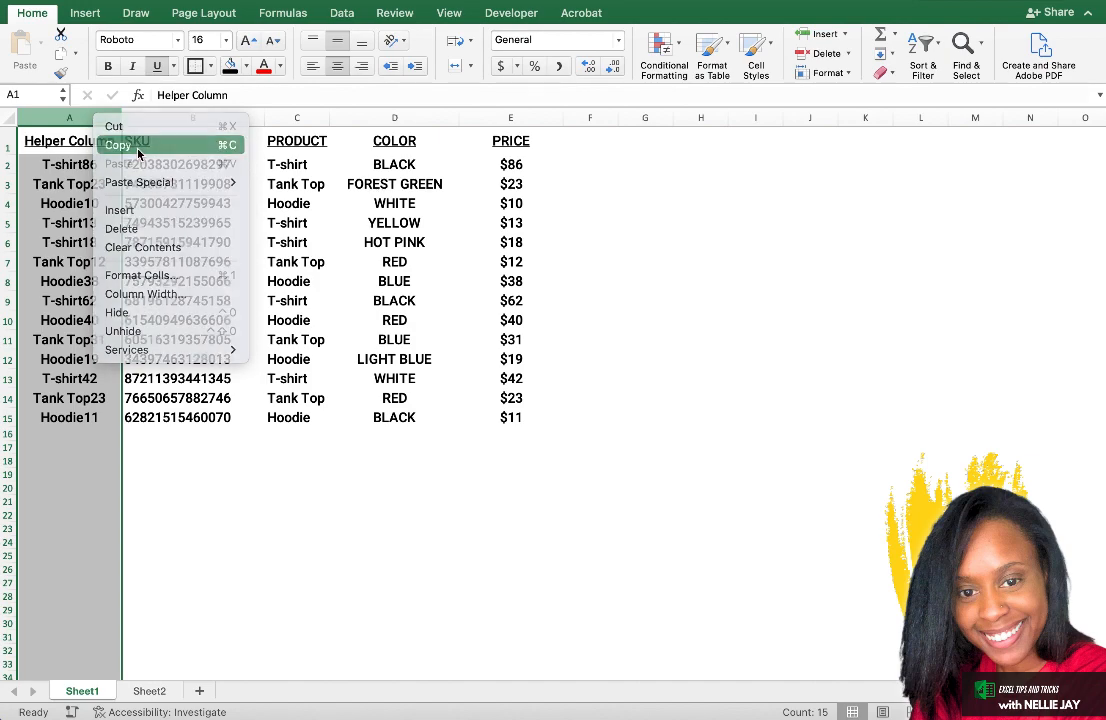
click(138, 148)
click(352, 118)
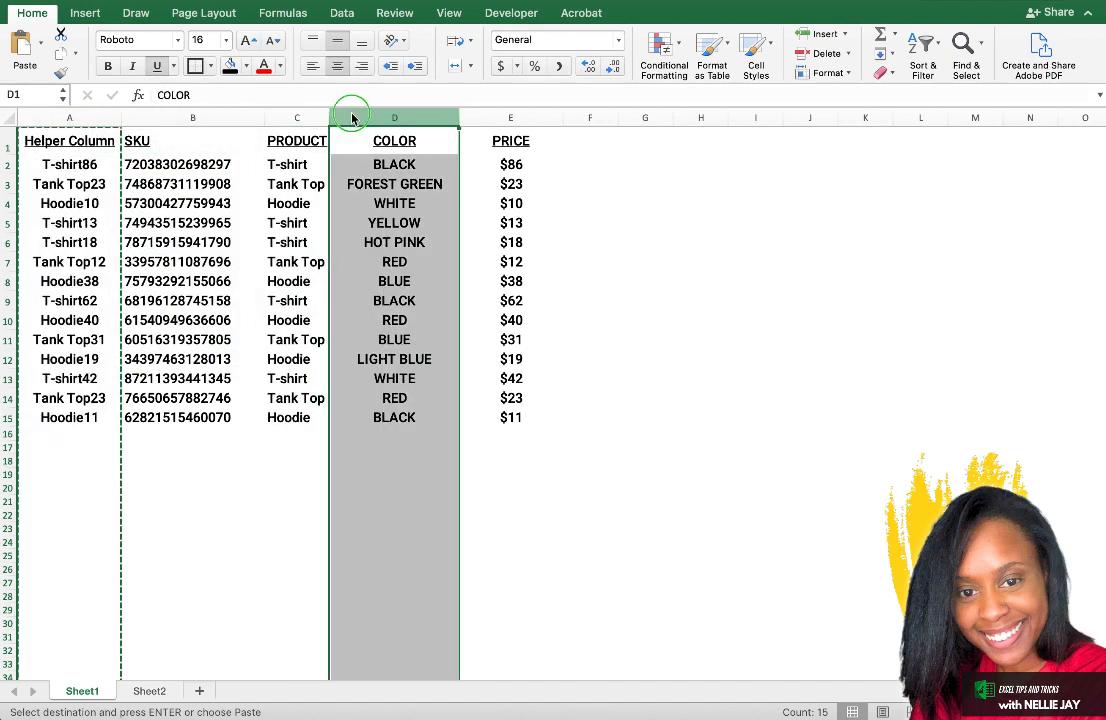
right_click(352, 118)
click(405, 205)
Paste the copied helper entries as values into the new column D and widen the column to fit its heading.
right_click(370, 118)
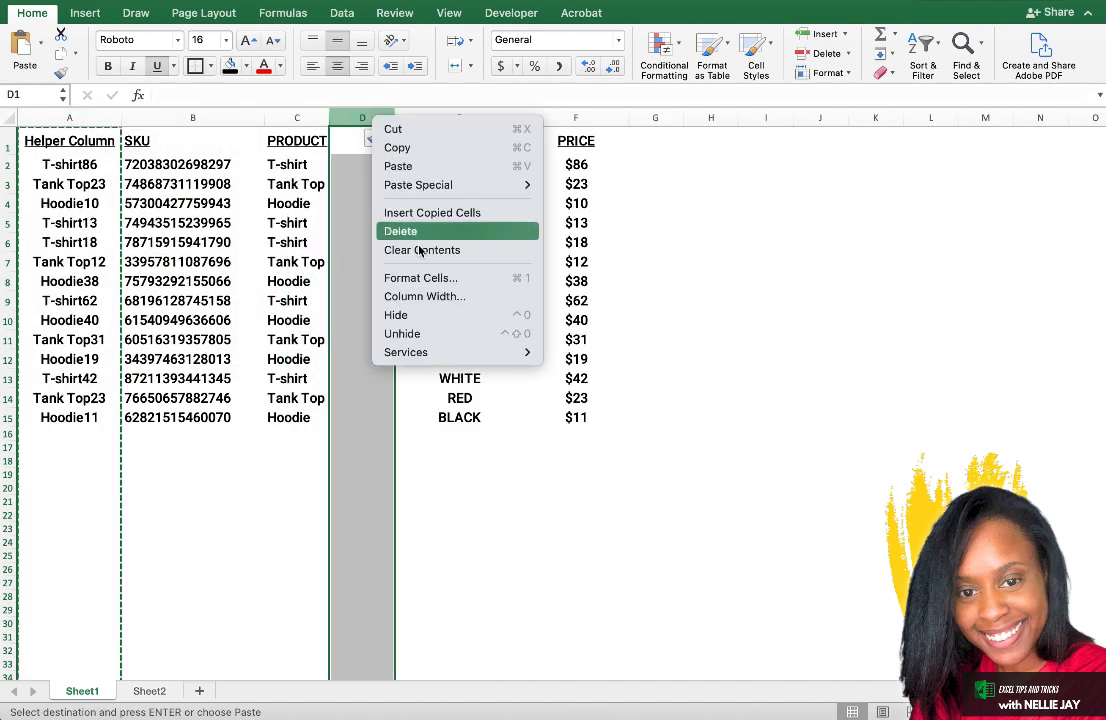
mouse_move(420, 185)
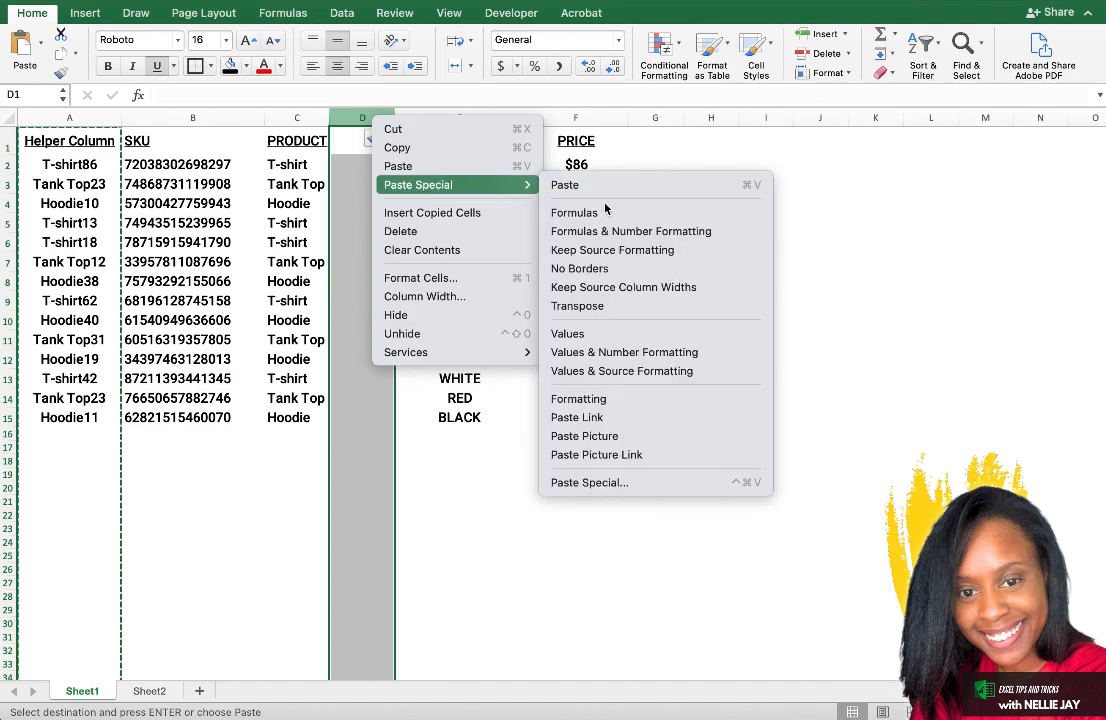
click(616, 333)
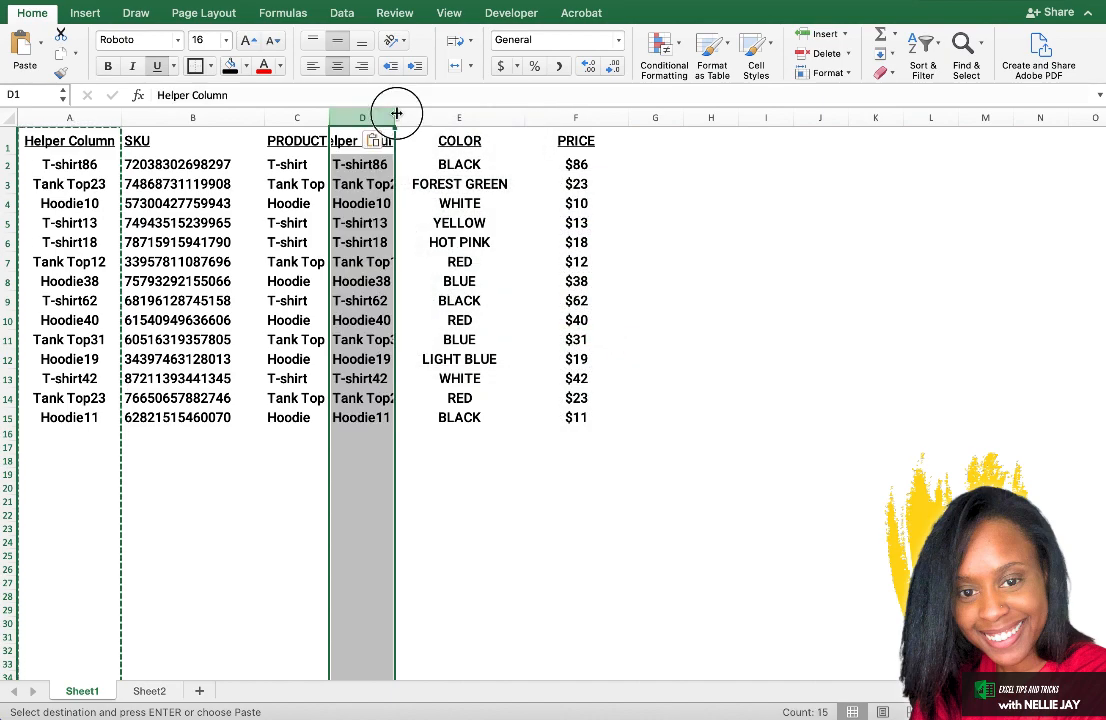
drag(396, 114, 430, 115)
click(441, 199)
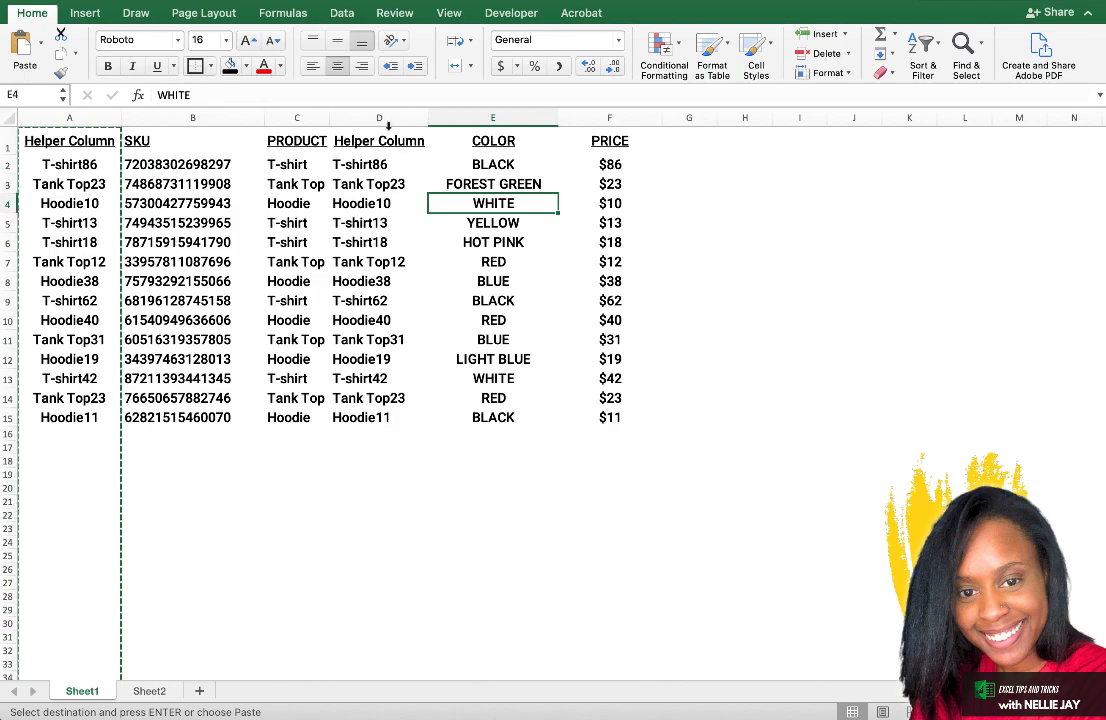
Examine the pasted helper entries in column D together with the adjacent COLOR column.
click(381, 117)
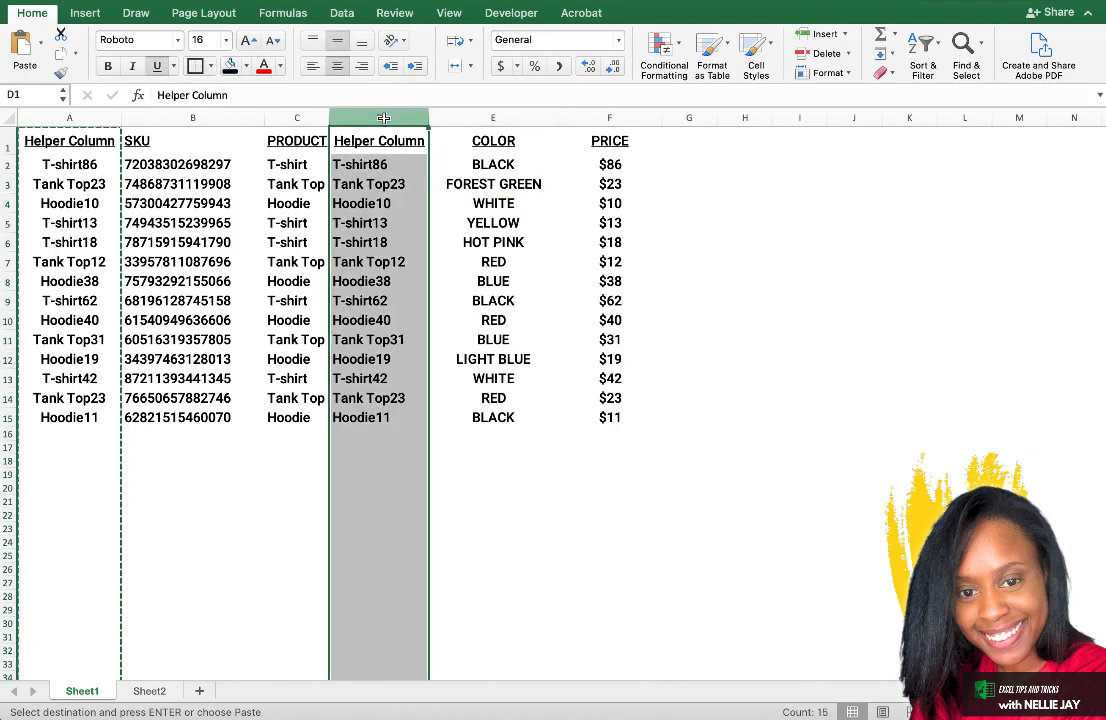
click(494, 165)
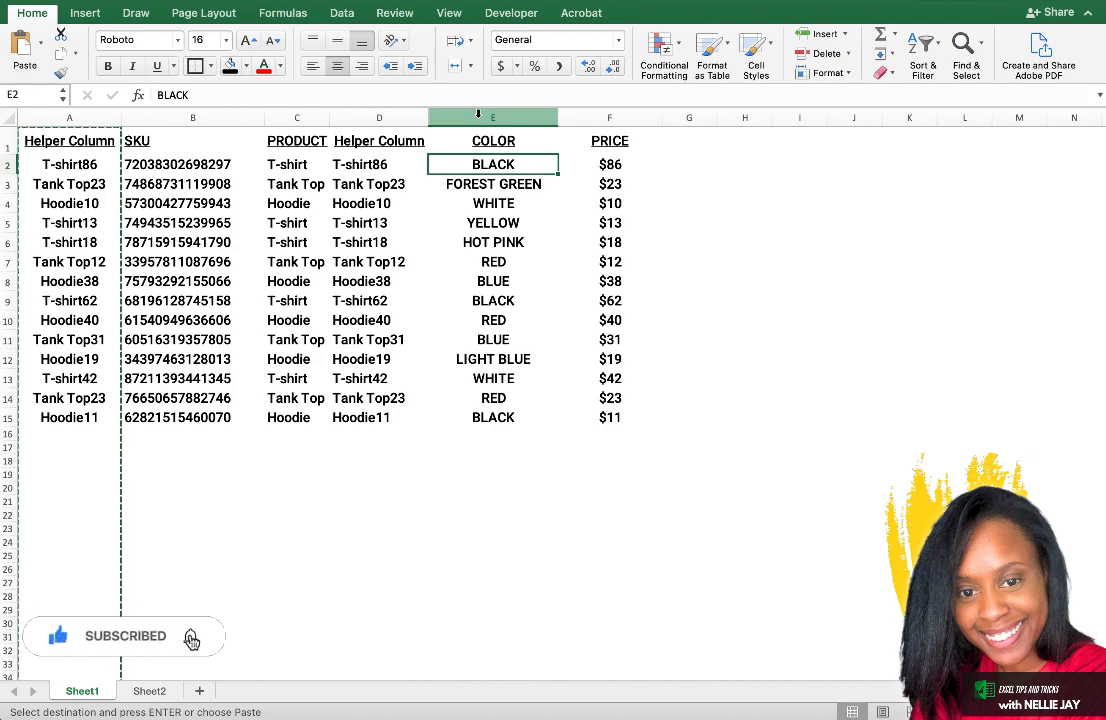
drag(366, 116, 499, 114)
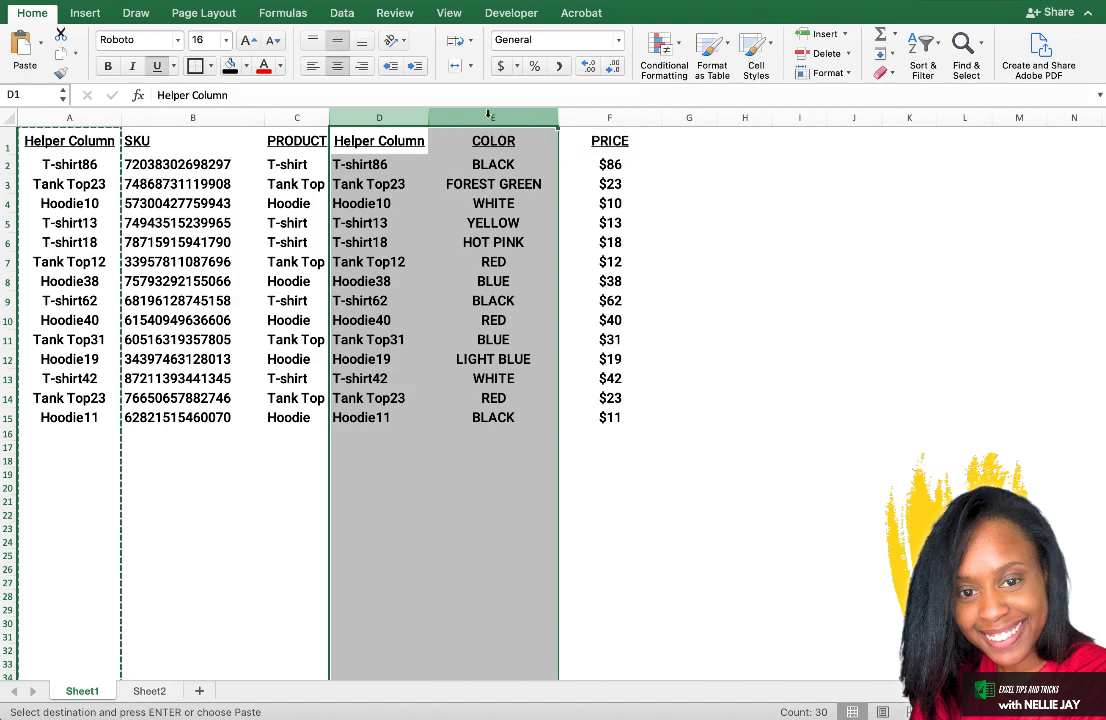
Delete the duplicate Helper Column in column D of Sheet1.
click(383, 118)
right_click(383, 118)
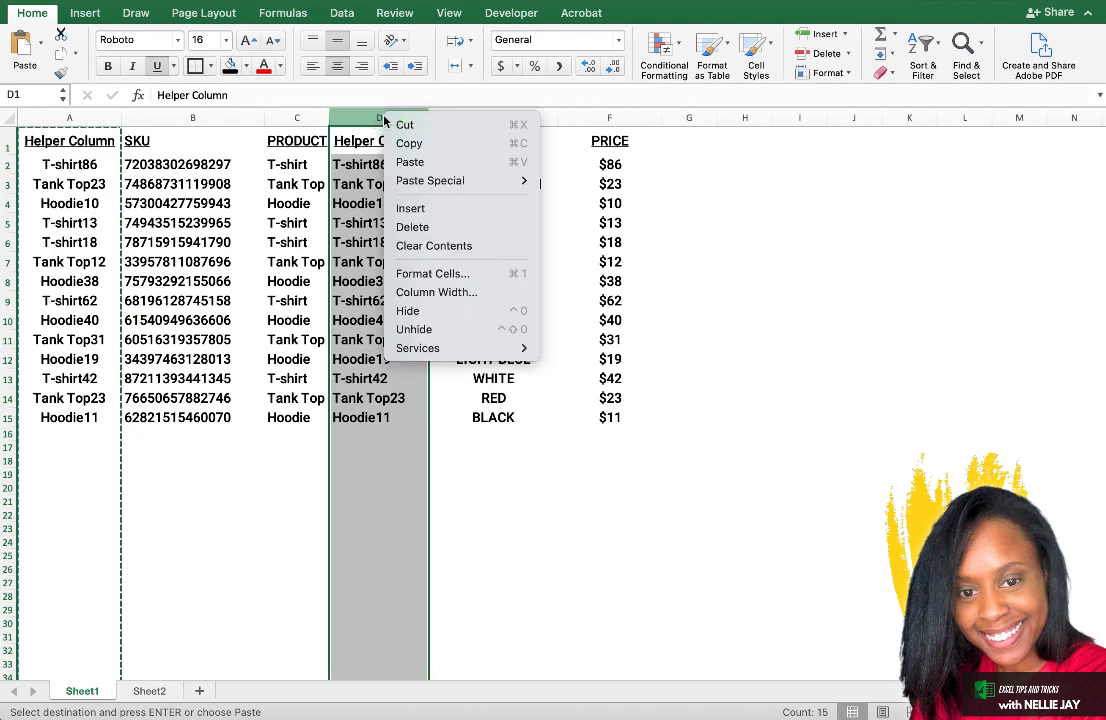
click(313, 106)
right_click(361, 120)
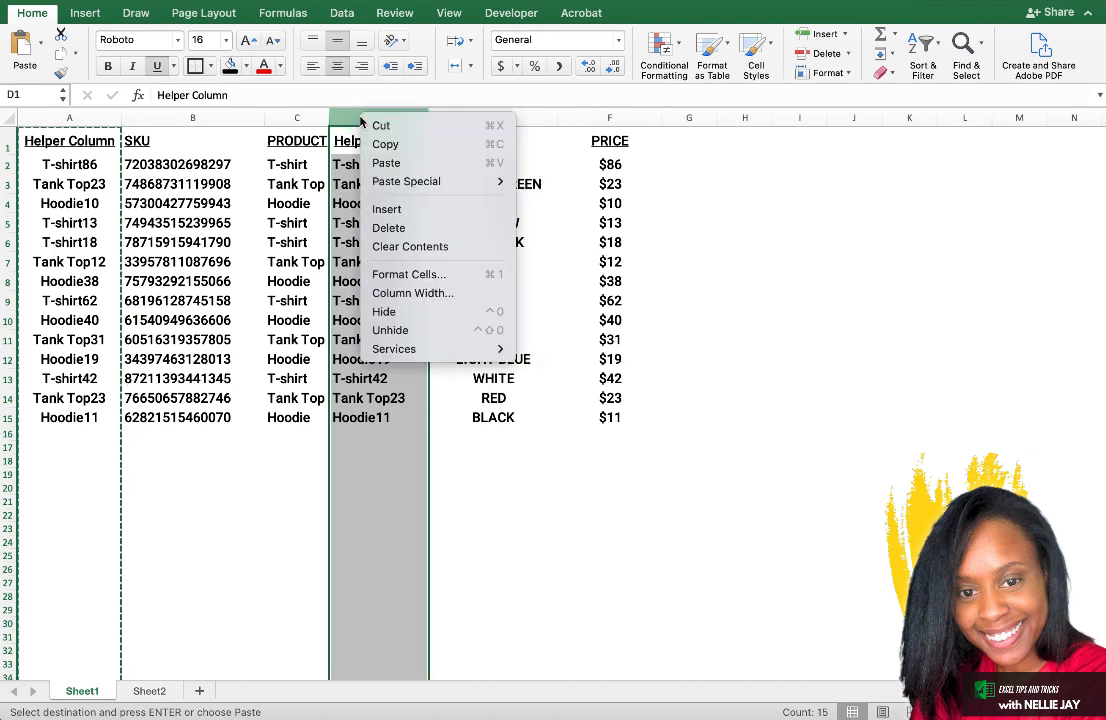
click(400, 228)
click(461, 147)
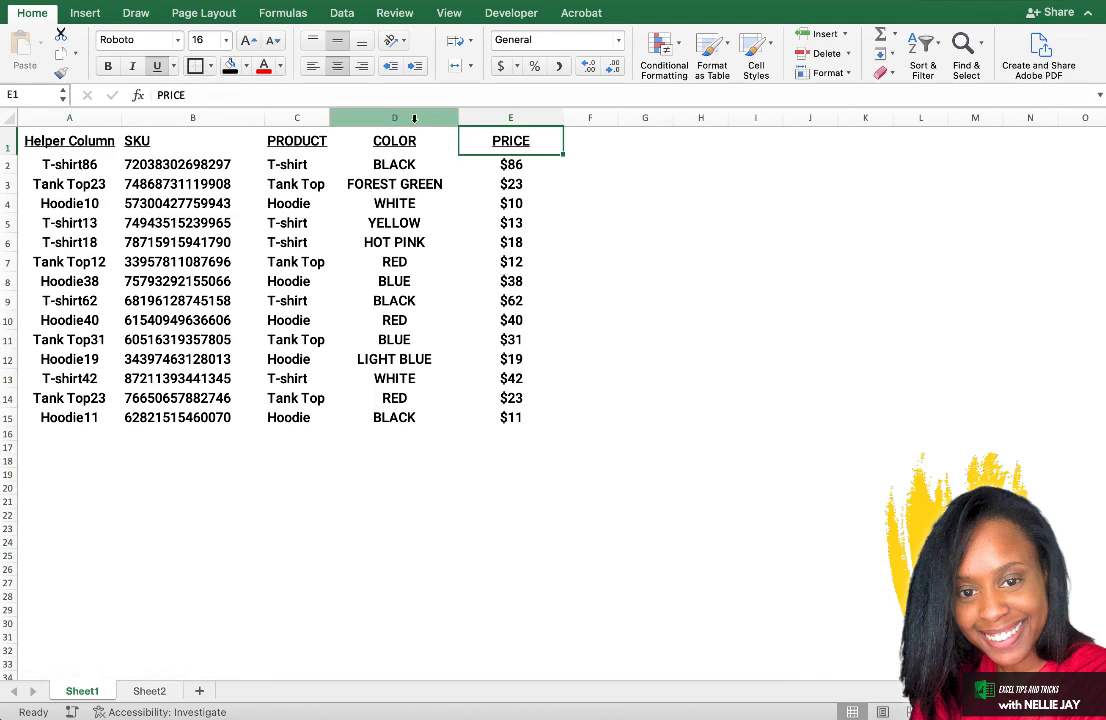
Examine columns A through D on Sheet1 as a lookup range, counting across from Helper Column to COLOR.
click(414, 119)
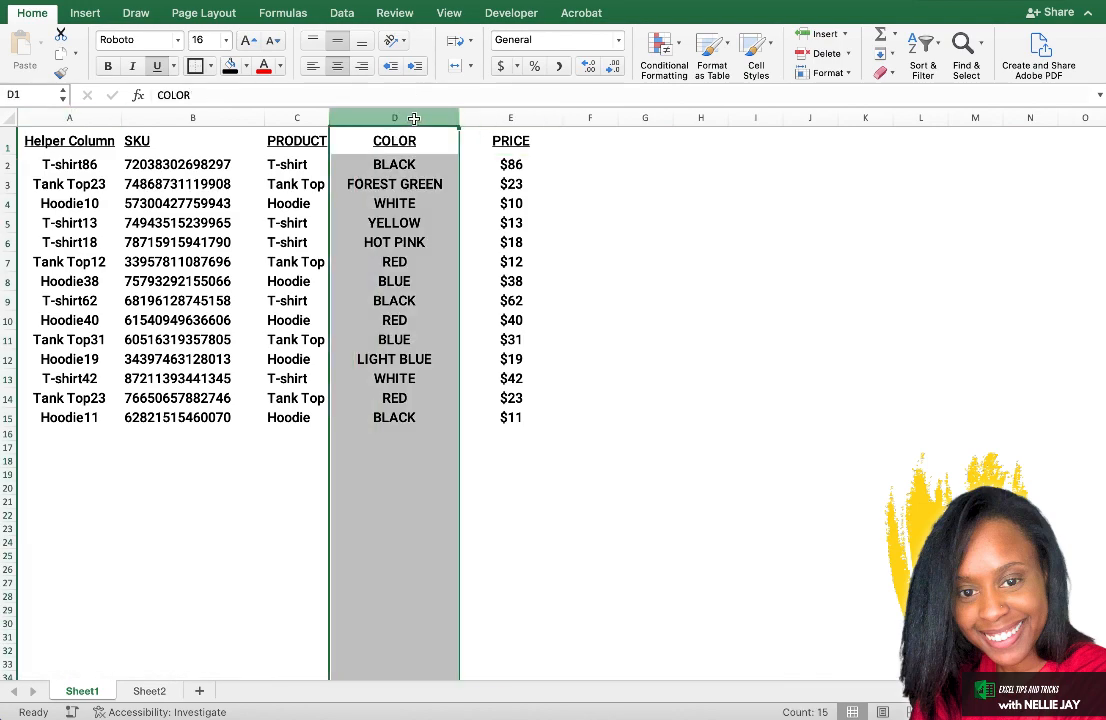
click(66, 118)
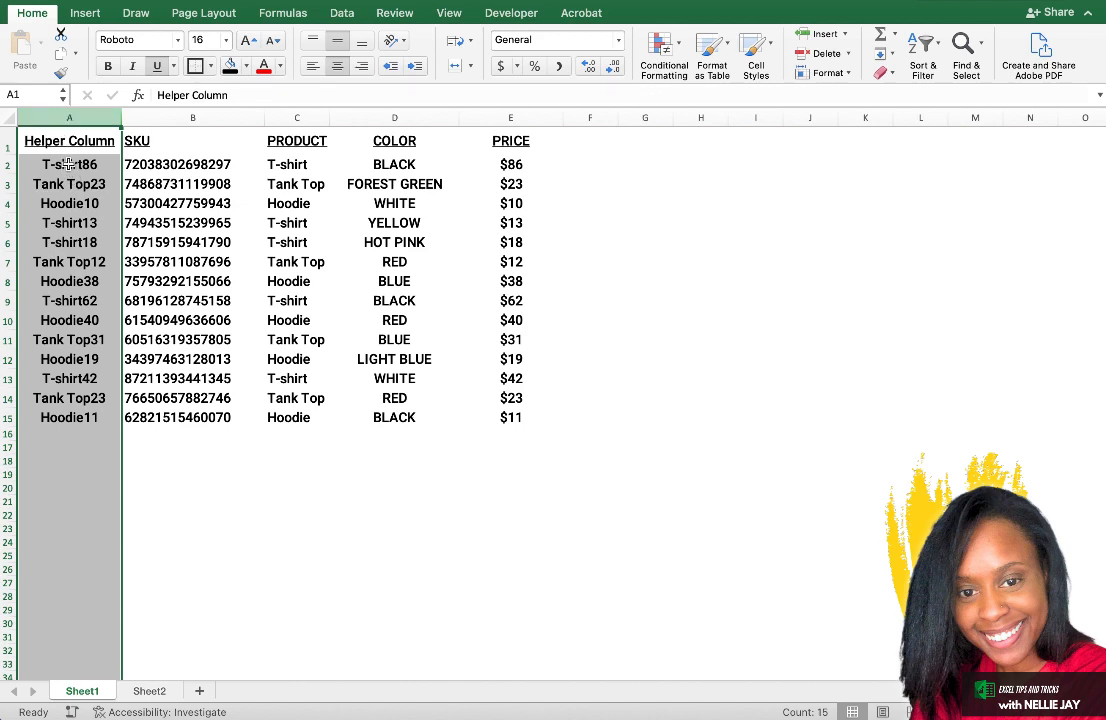
click(62, 114)
drag(62, 114, 368, 108)
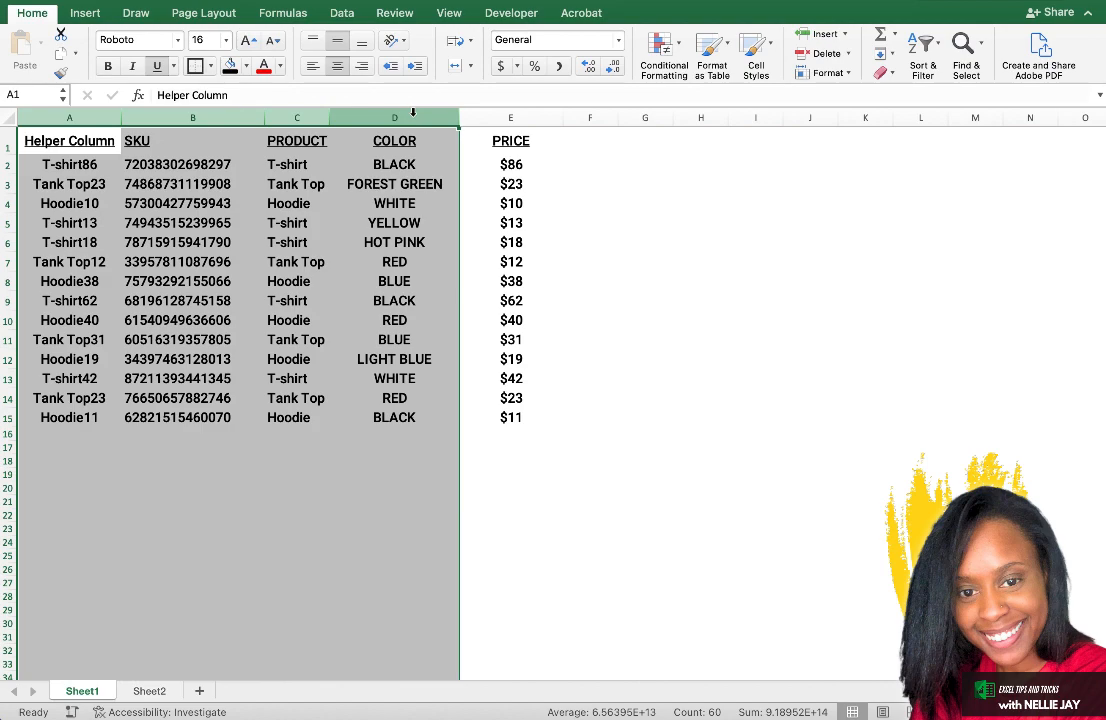
click(85, 117)
click(178, 114)
click(300, 117)
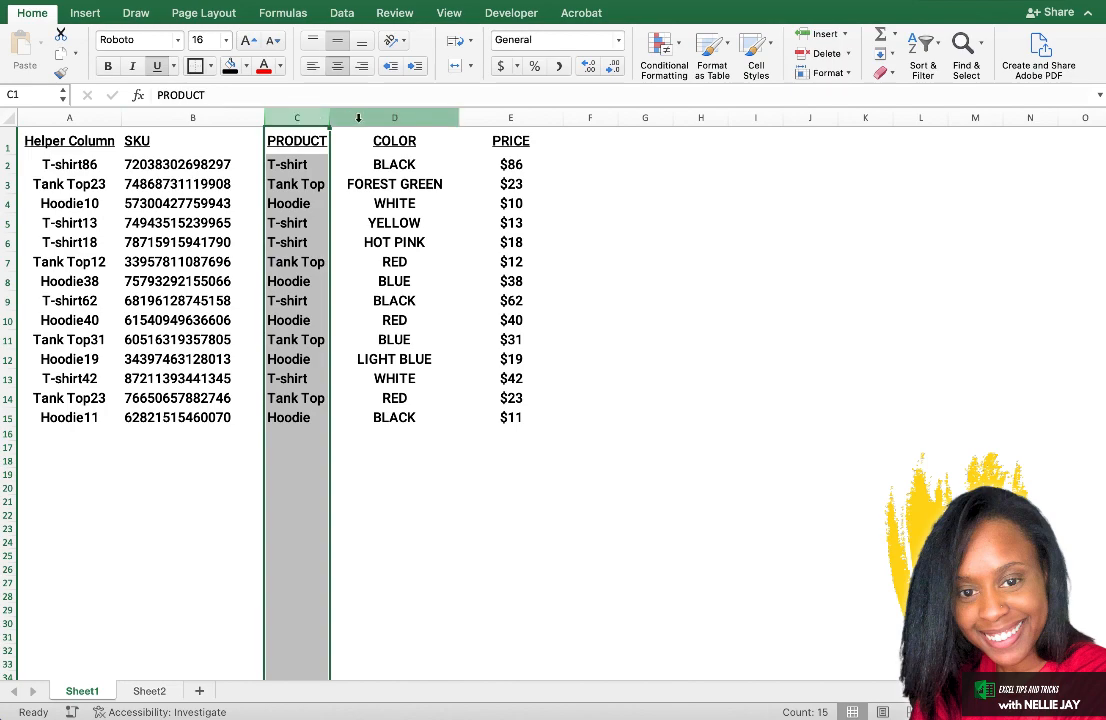
click(370, 118)
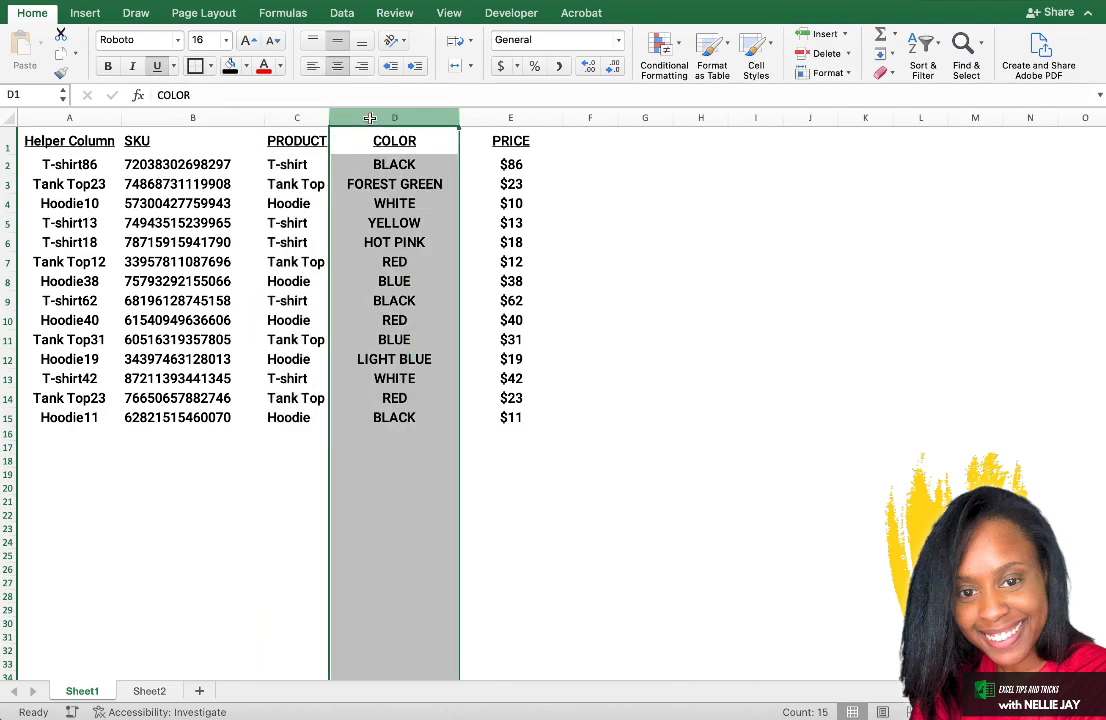
Review the helper formula in D2 and the VLOOKUP formula in E2 on Sheet2.
click(524, 164)
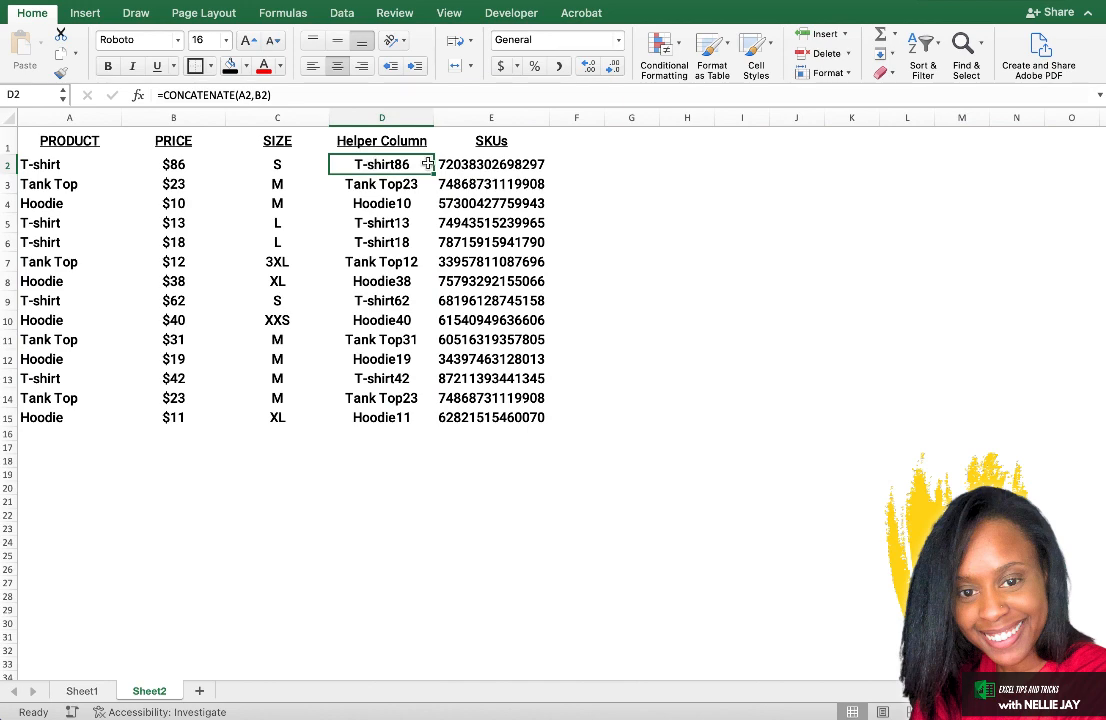
click(463, 164)
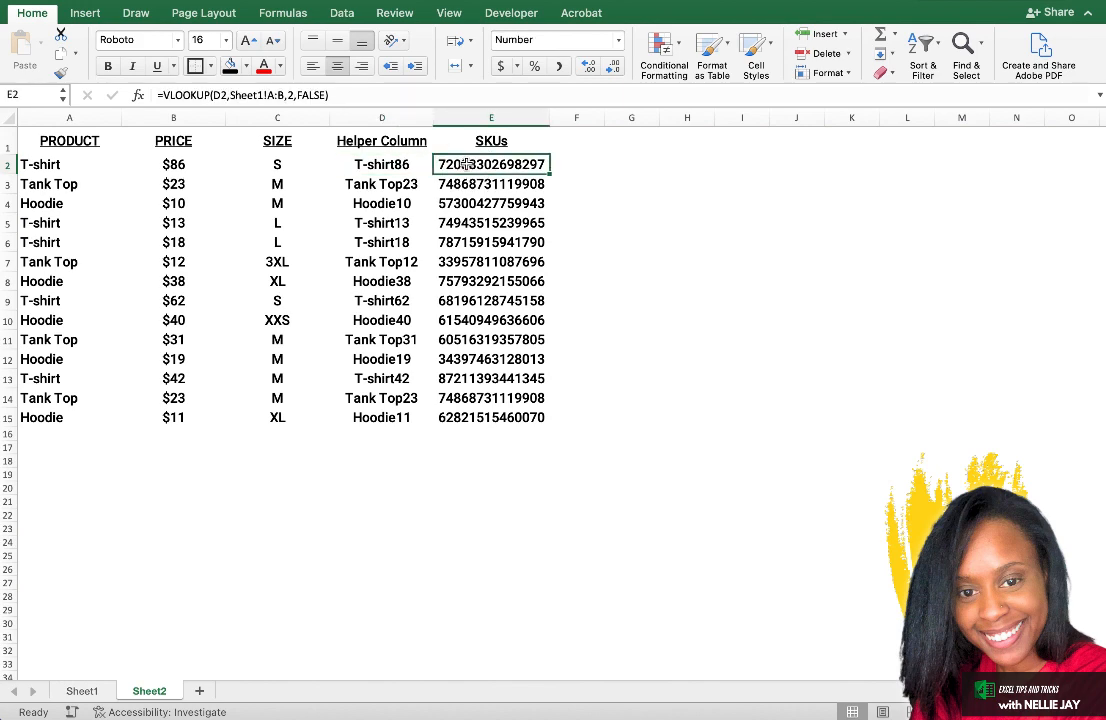